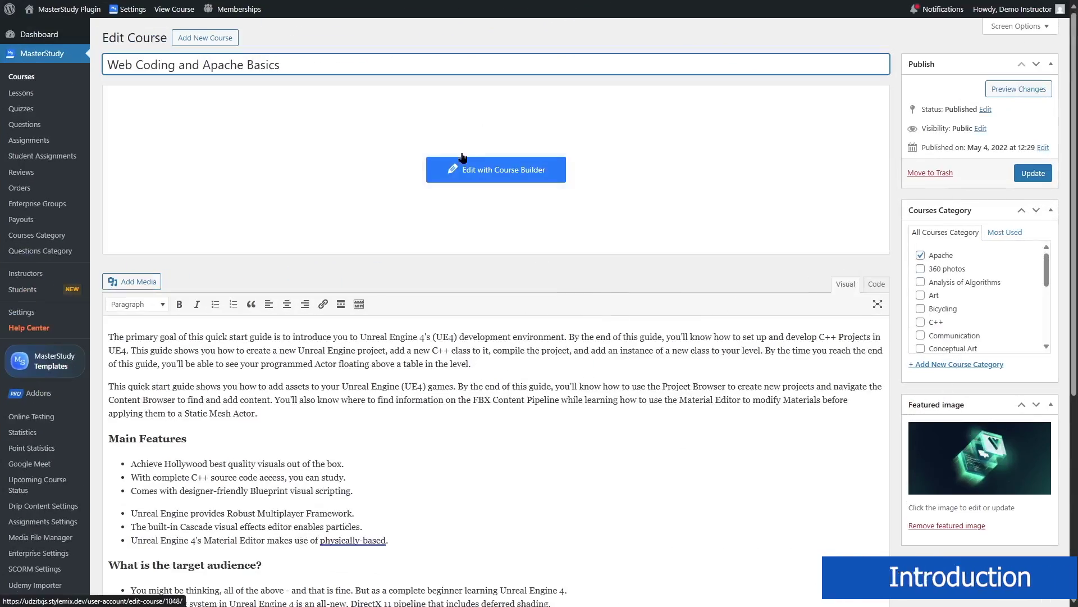
Launch the Course Builder for Web Coding and Apache Basics on its Curriculum tab.
click(462, 159)
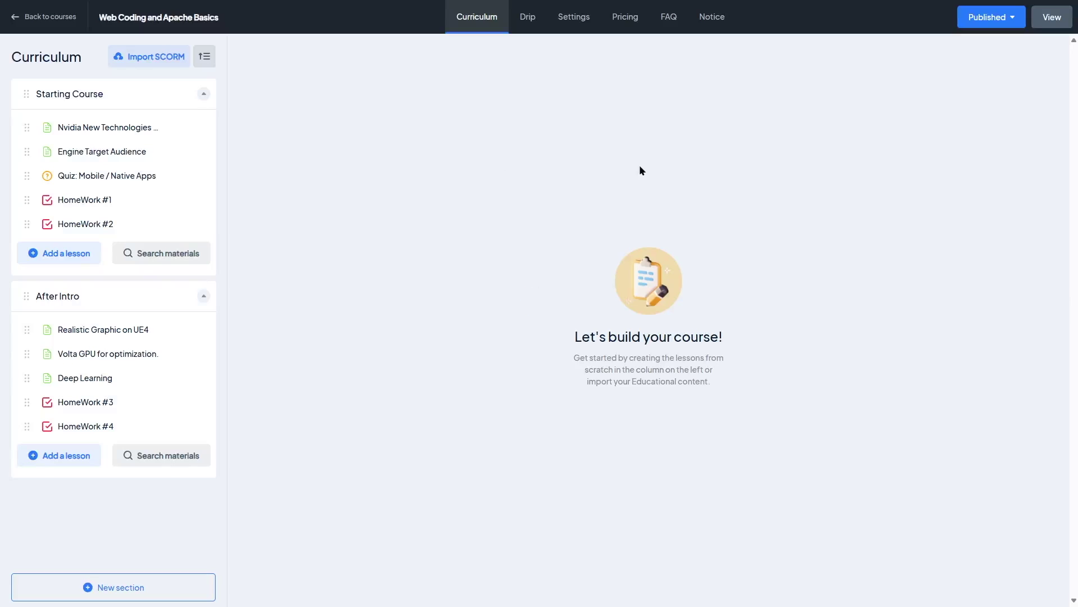
Collapse the Starting Course and After Intro curriculum sections.
click(204, 94)
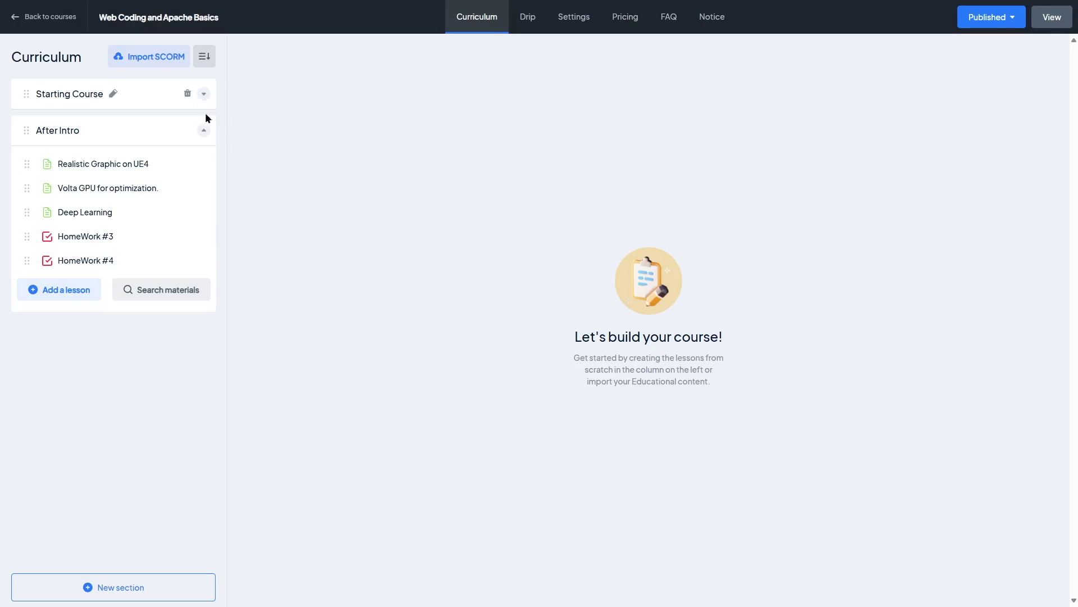
click(204, 131)
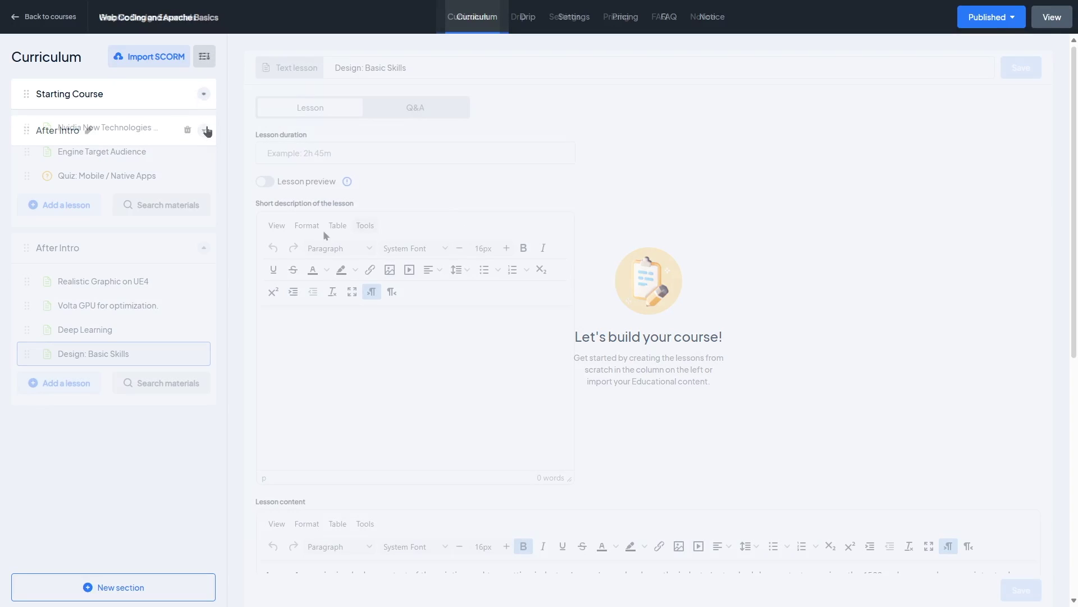
click(73, 384)
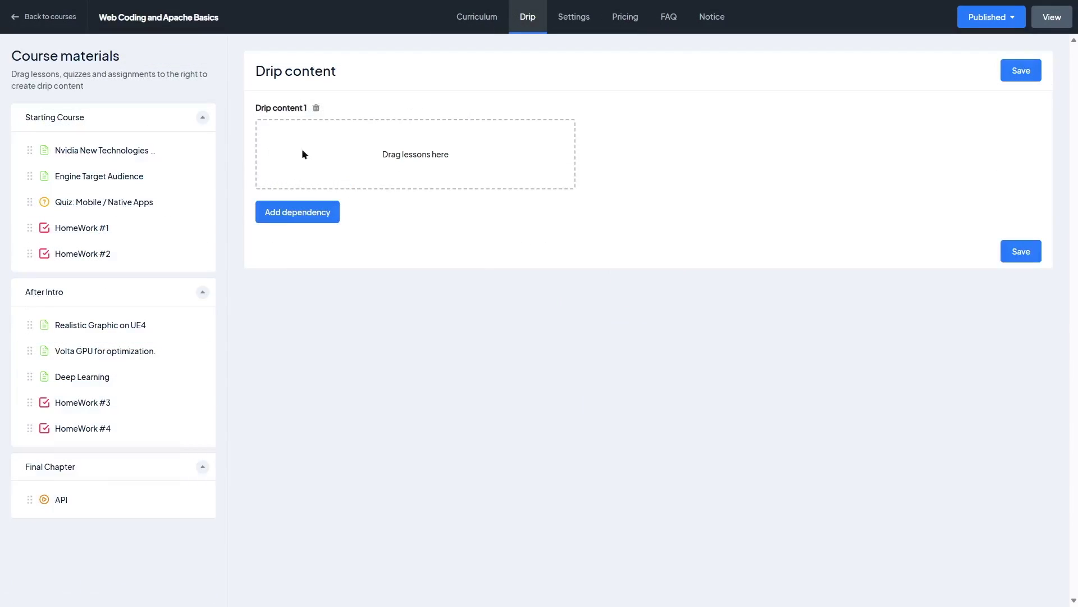
Fill Drip content 1 with Nvidia slides, Engine Target Audience, the Mobile / Native Apps quiz and HomeWork #1.
drag(104, 149, 393, 157)
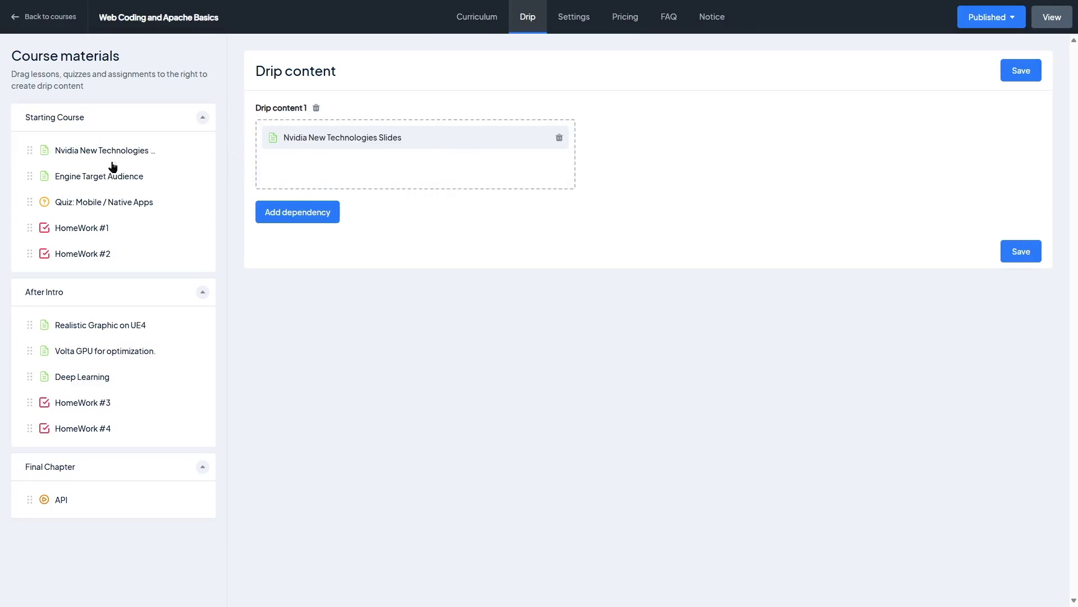
drag(73, 176, 319, 173)
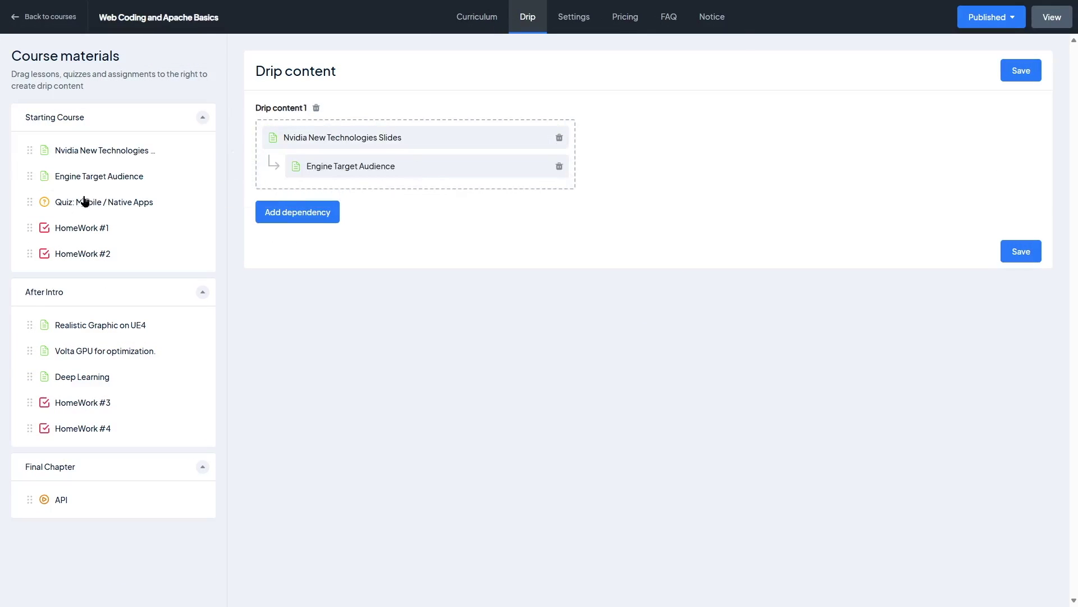
drag(84, 201, 404, 191)
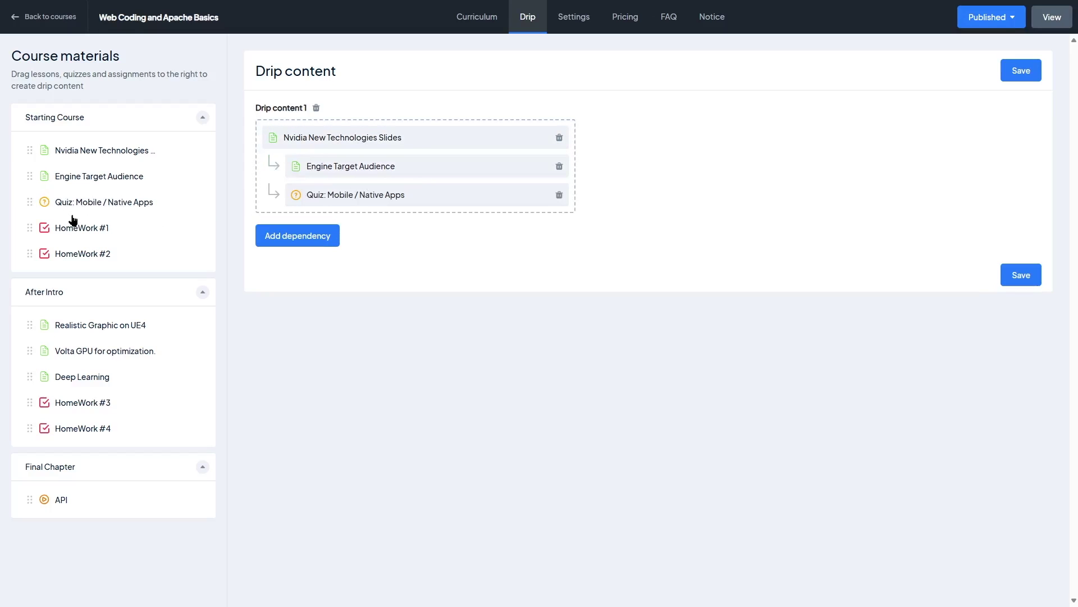
drag(73, 219, 395, 217)
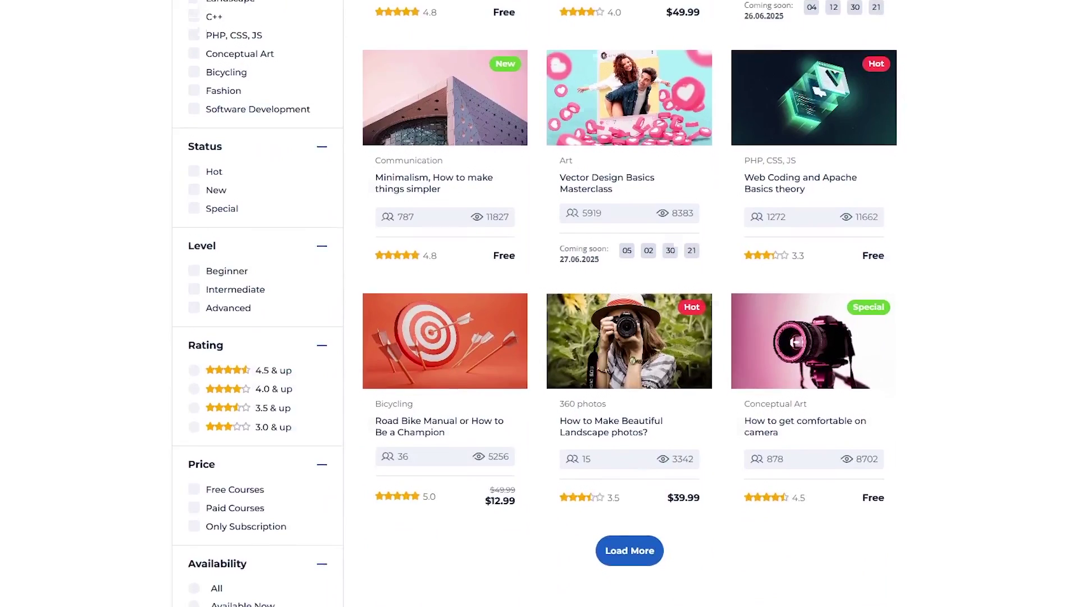
Preview the Basics of Masterstudy course from the first catalogue card.
scroll(534, 304, up, 10)
mouse_move(568, 11)
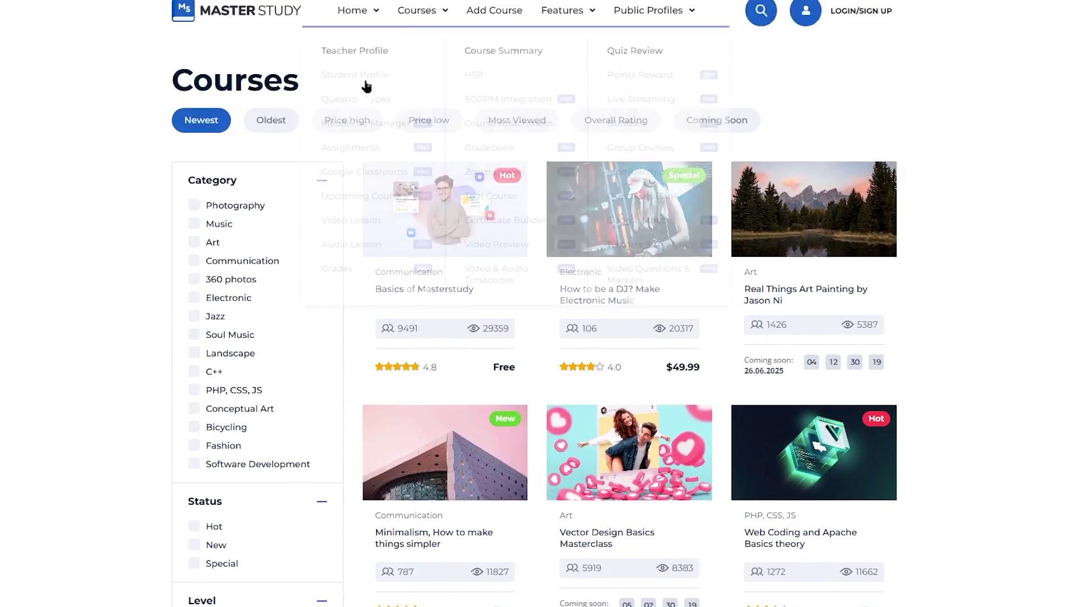
mouse_move(438, 337)
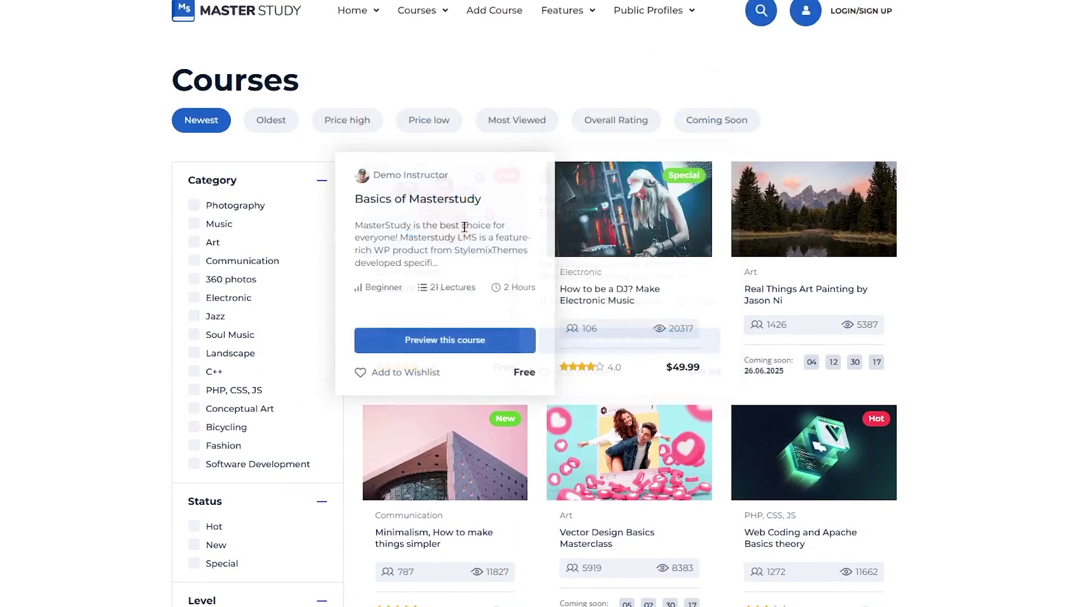
click(442, 348)
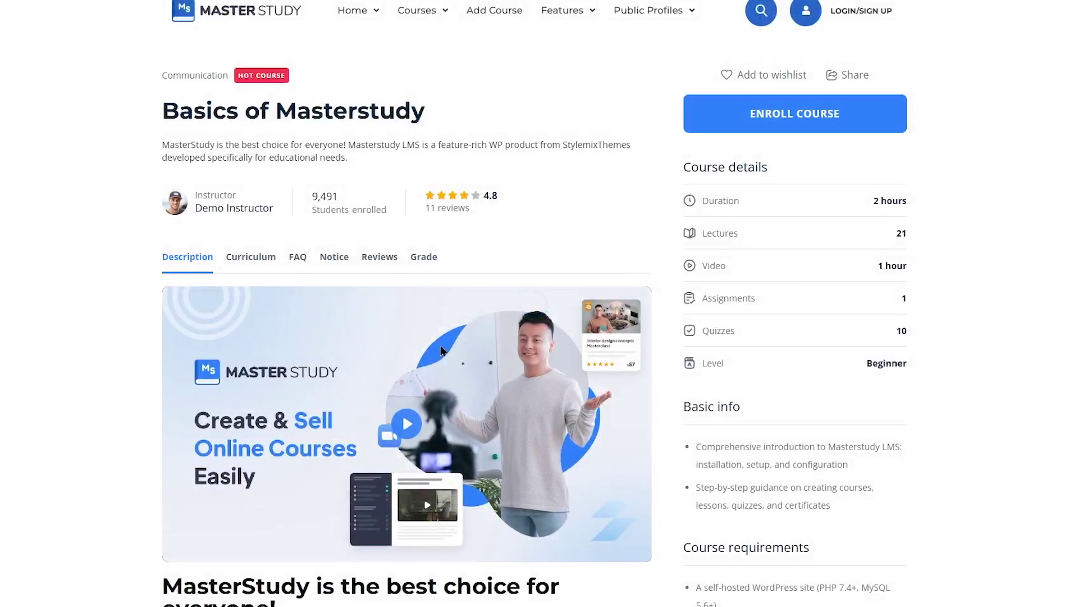
Scroll down through the course description and back up toward the top.
scroll(534, 303, down, 3)
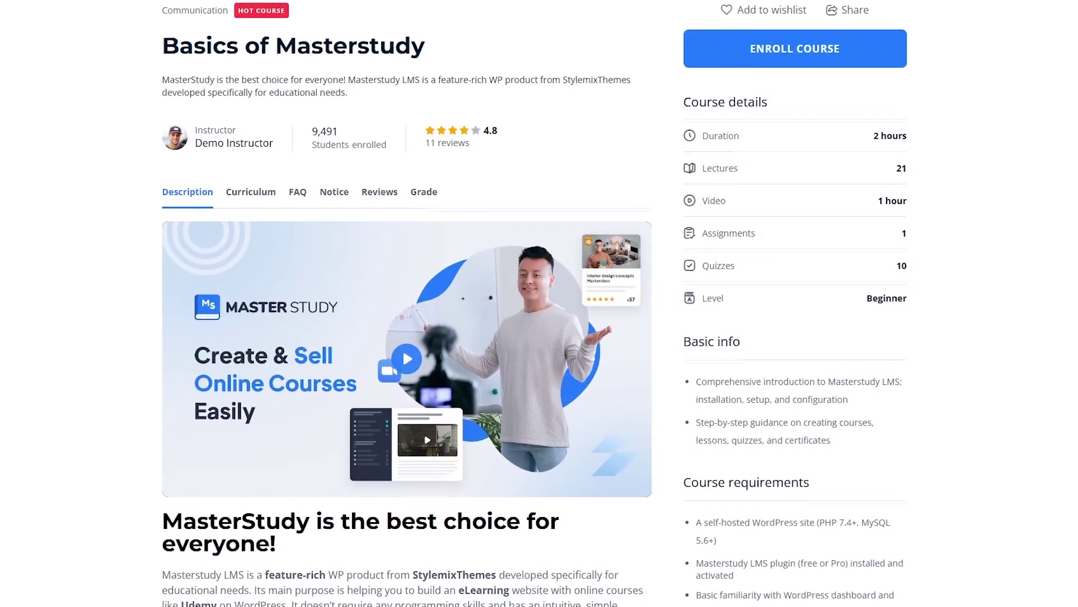
scroll(534, 303, down, 5)
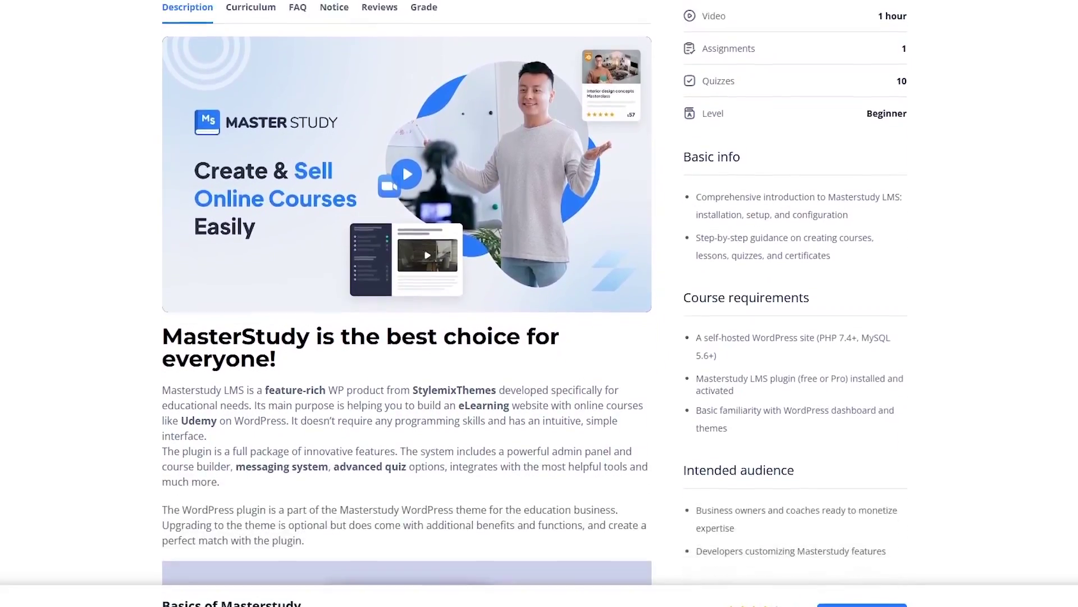
scroll(533, 303, down, 4)
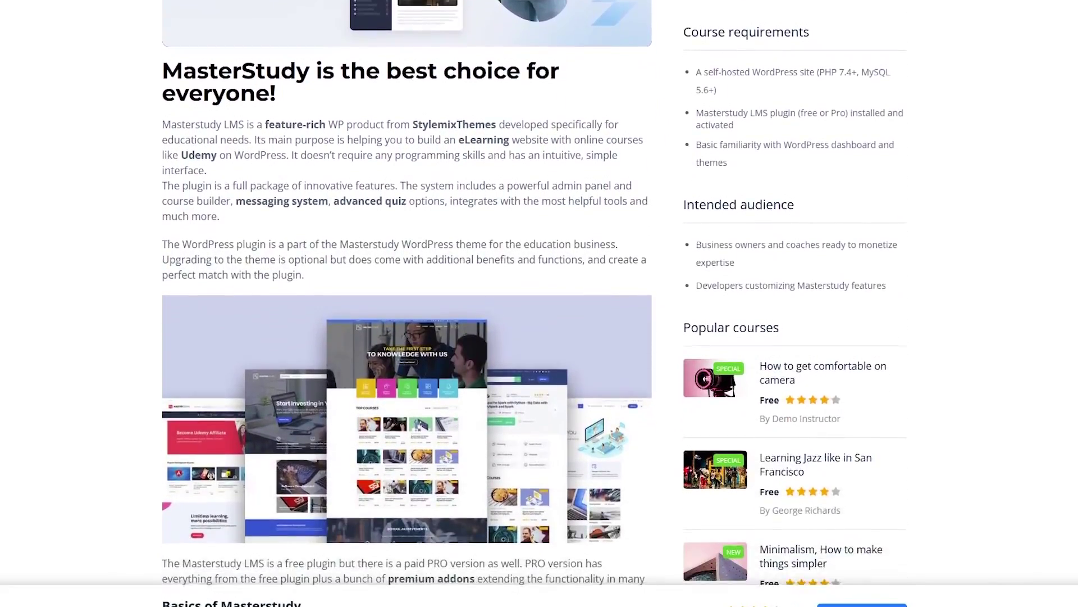
scroll(534, 303, down, 5)
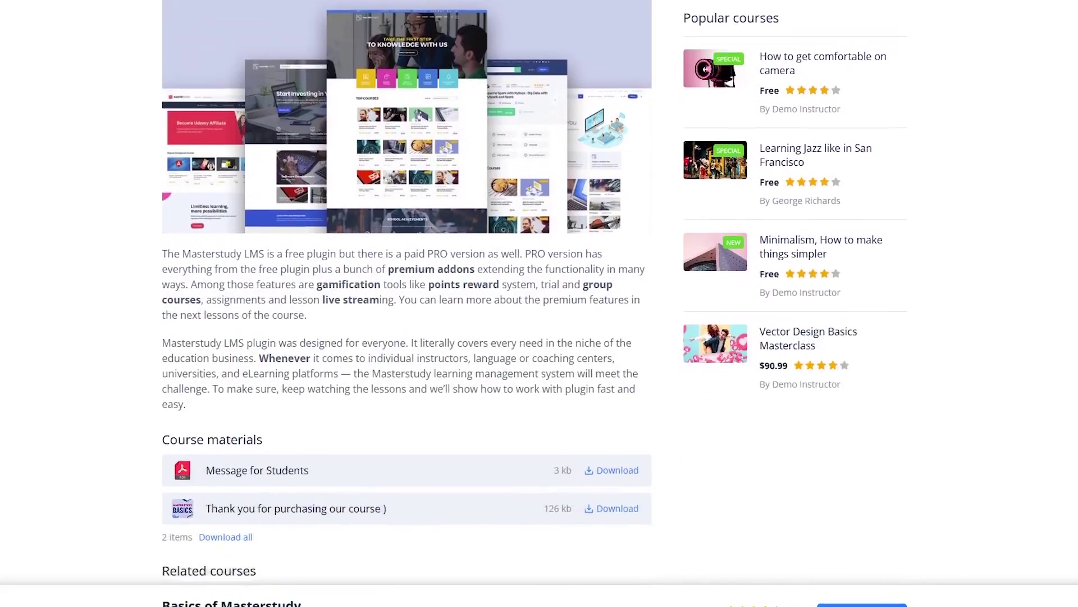
scroll(534, 303, down, 2)
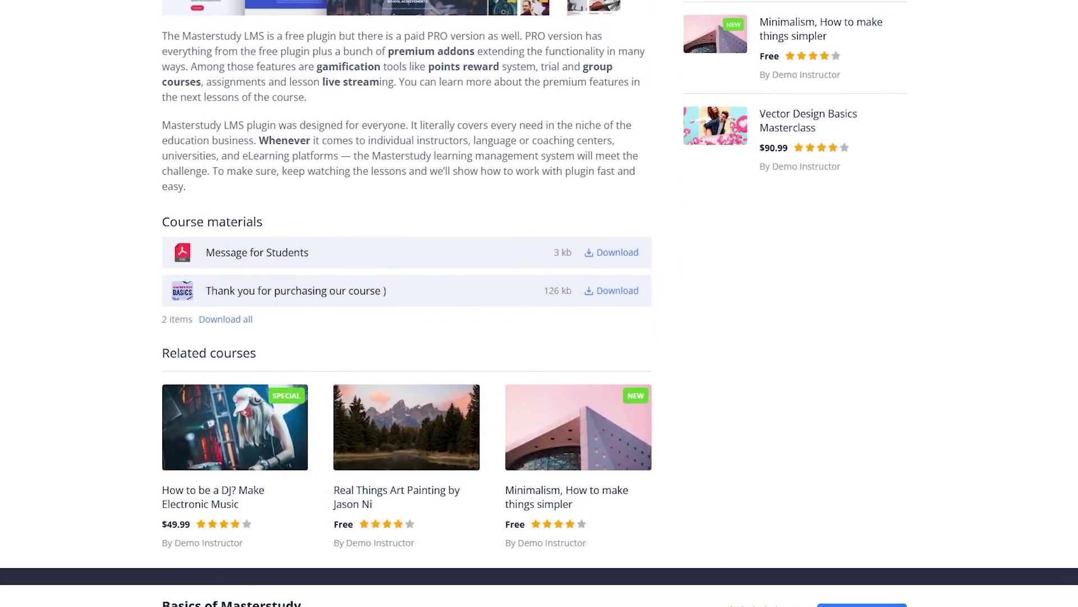
scroll(534, 303, up, 14)
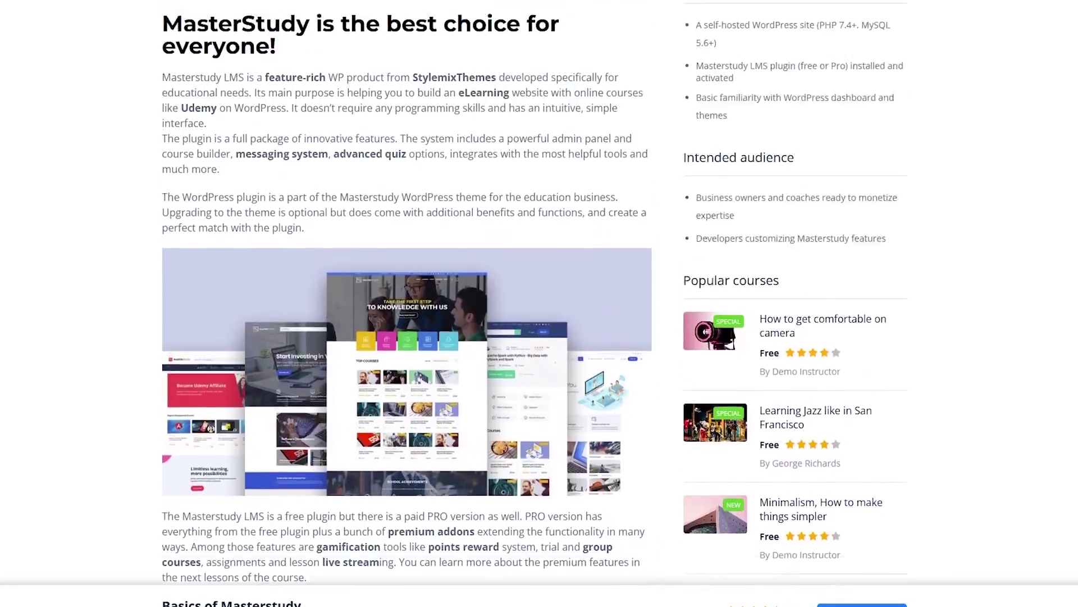
scroll(533, 303, up, 7)
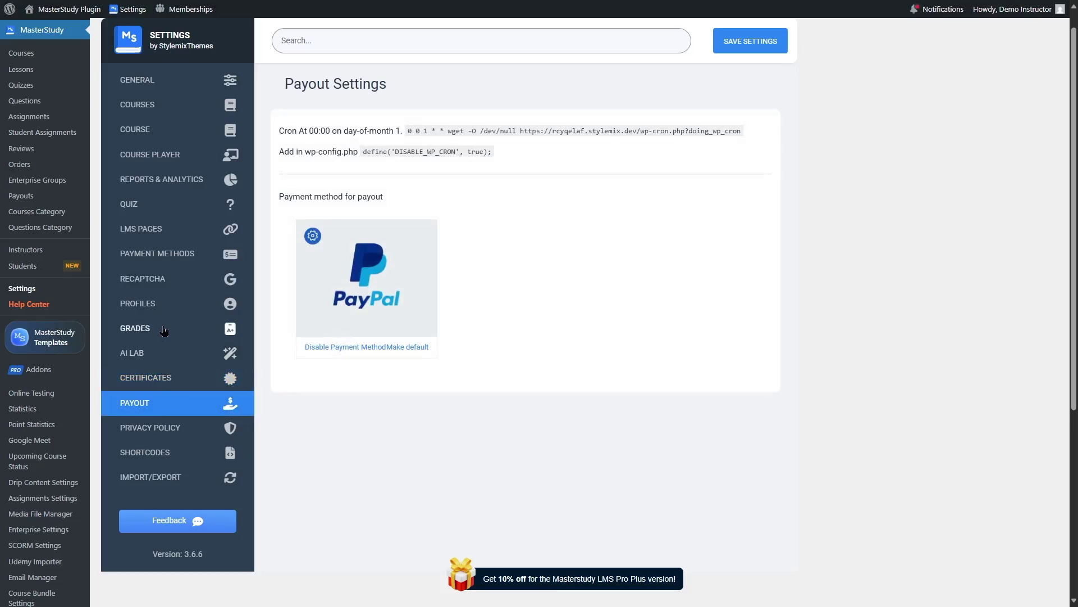
Enable Wire Transfer under Payment Methods in MasterStudy Settings.
click(160, 253)
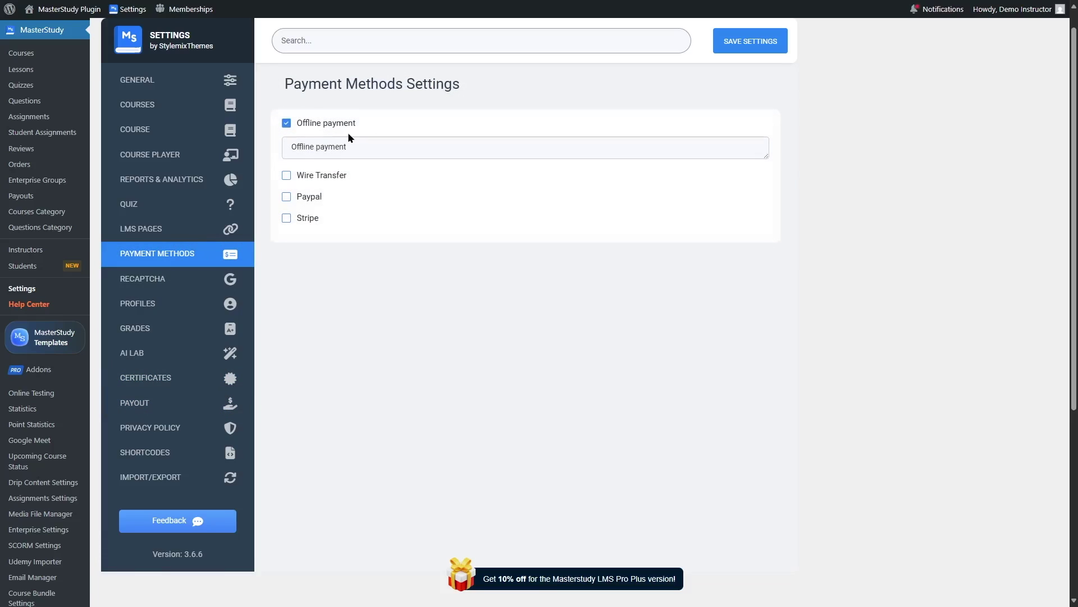
click(316, 175)
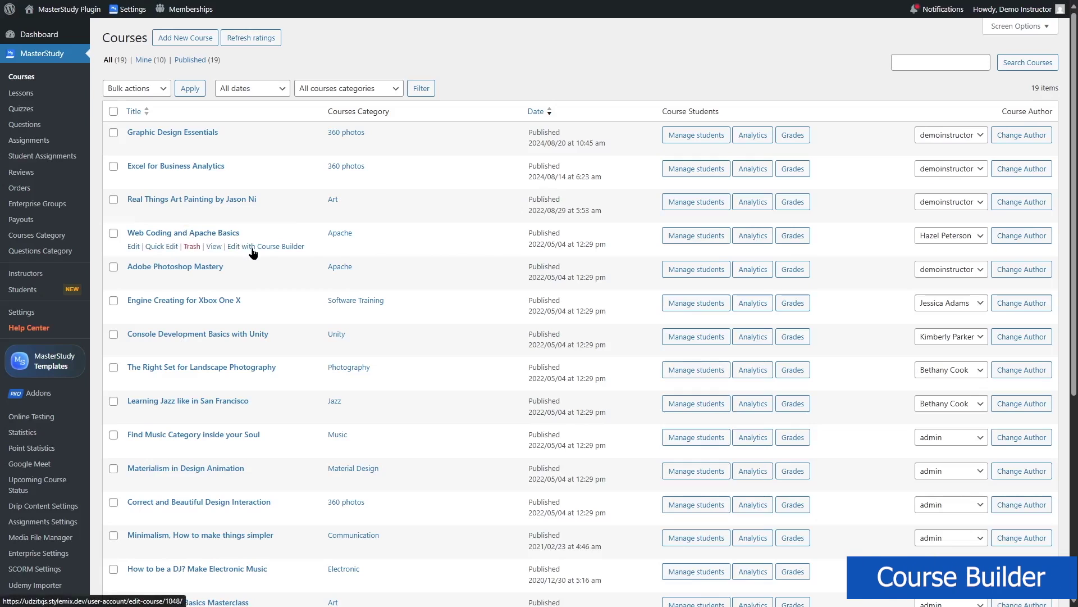
Open Web Coding and Apache Basics in Course Builder with both sections expanded.
click(253, 247)
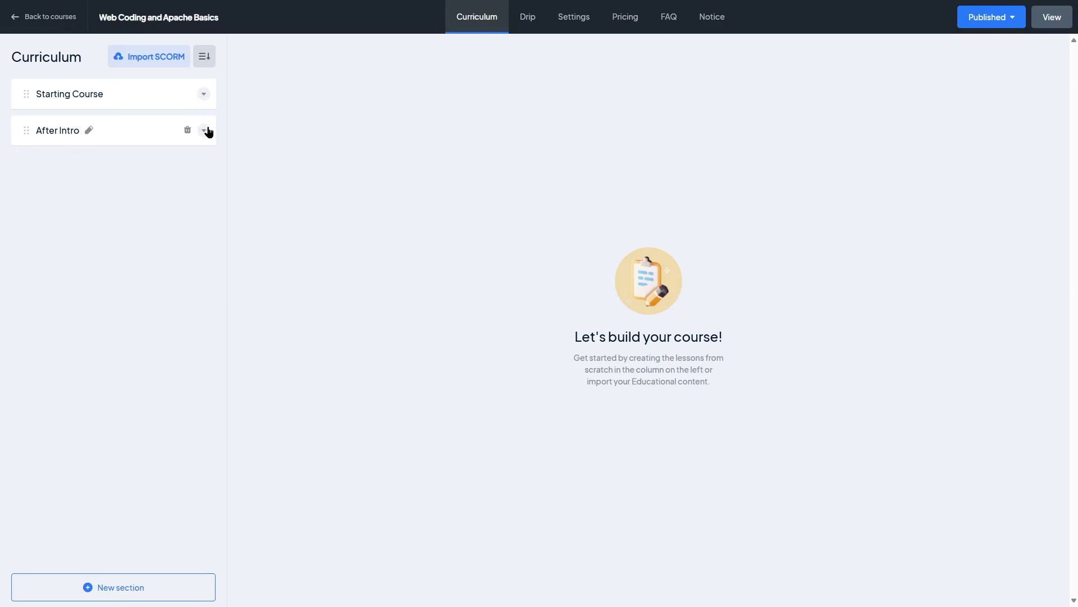
click(205, 130)
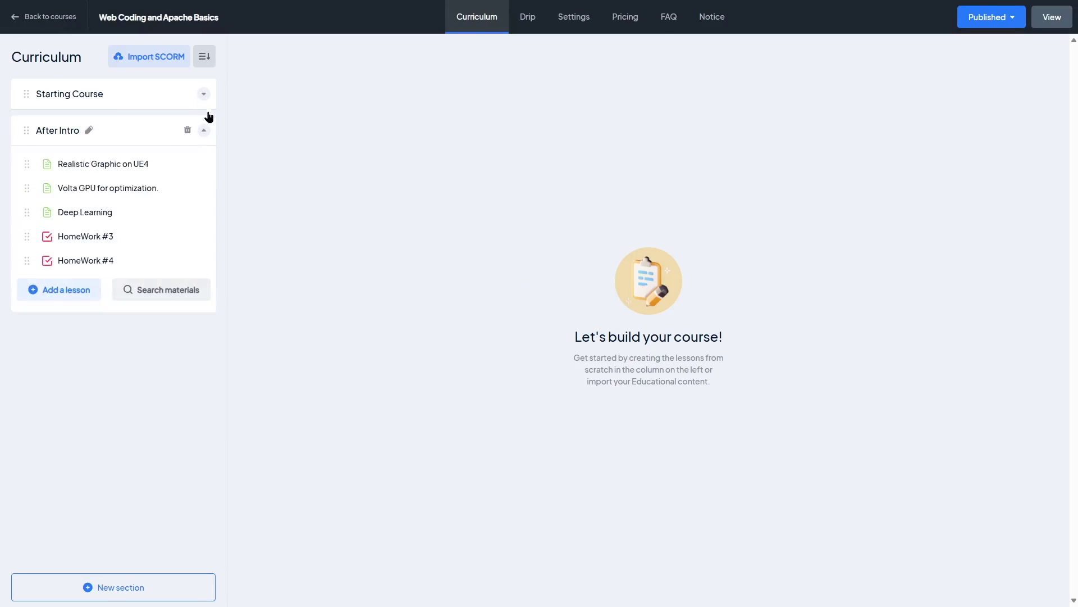
click(205, 95)
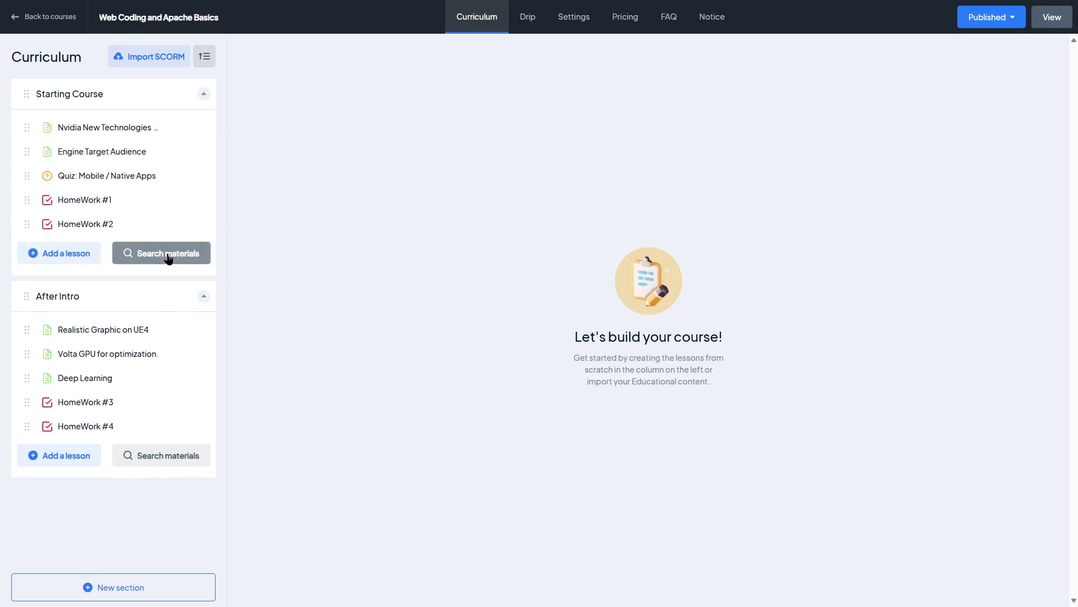
Add a new curriculum section named 'Final Chapter'.
click(95, 595)
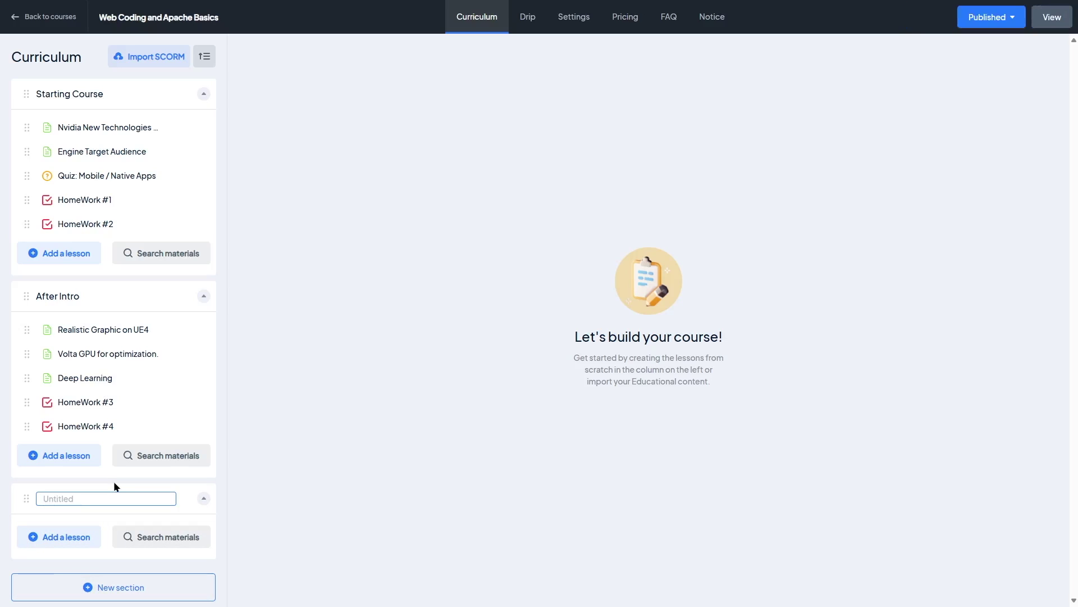
text(I)
text(Final Chapter)
key(Return)
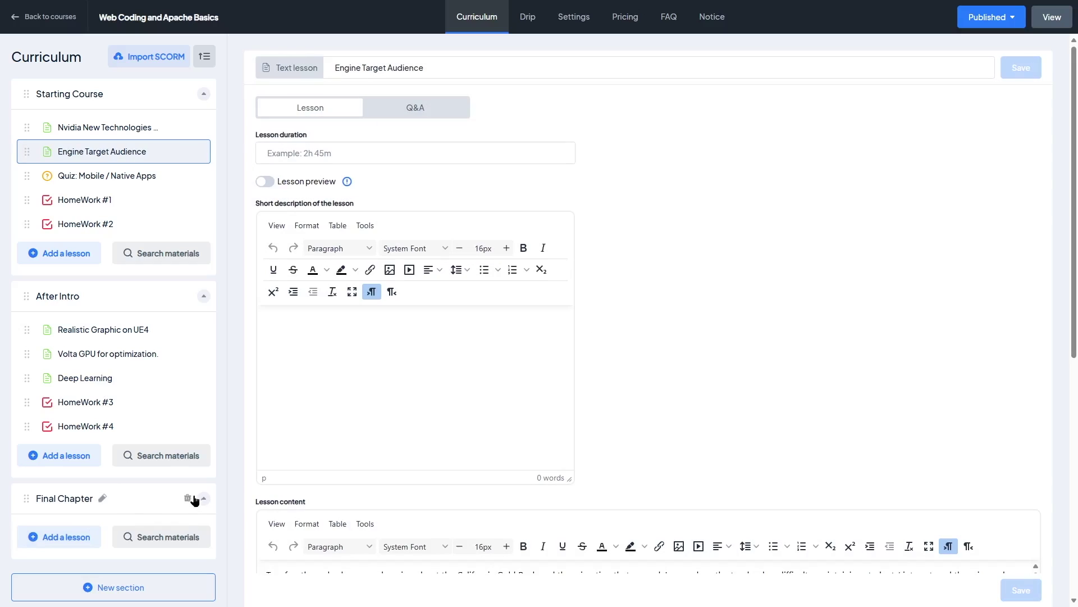
Open the Nvidia New Technologies Slides lesson and start editing its lesson content.
click(204, 498)
click(145, 130)
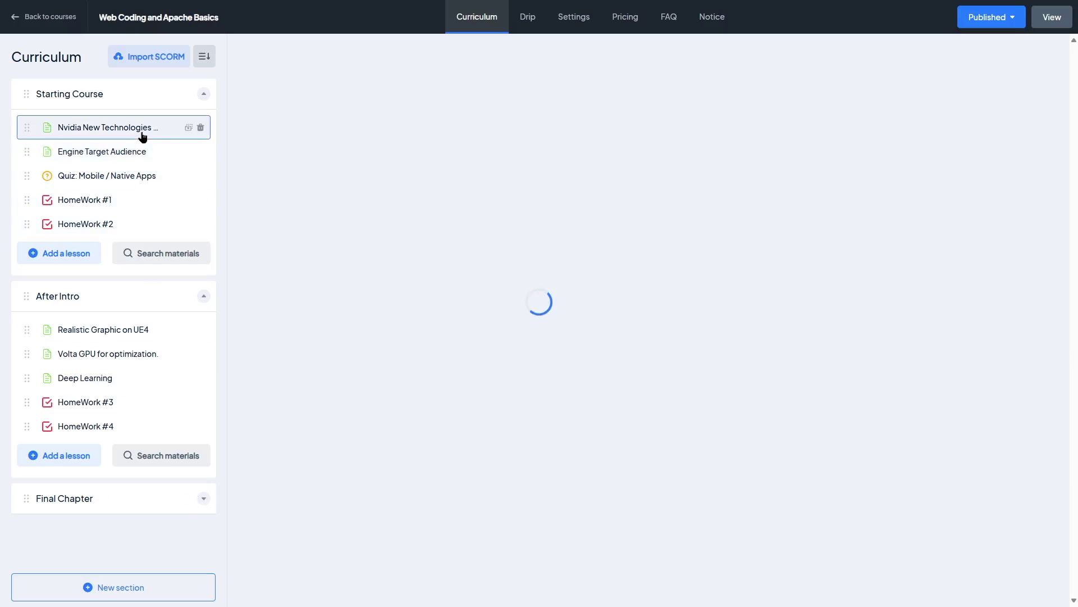
scroll(500, 315, down, 6)
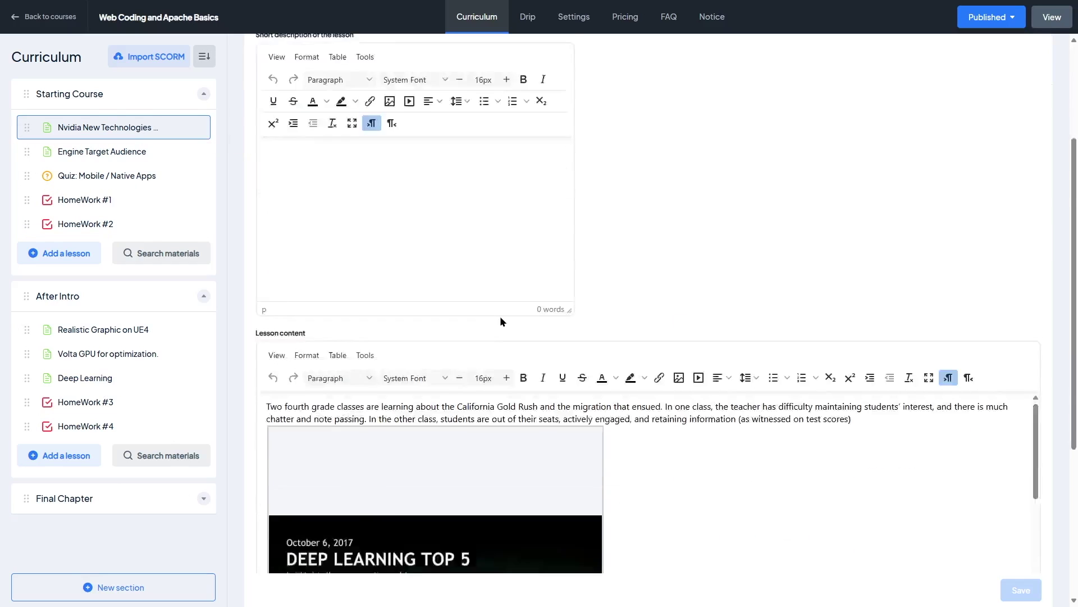
click(656, 251)
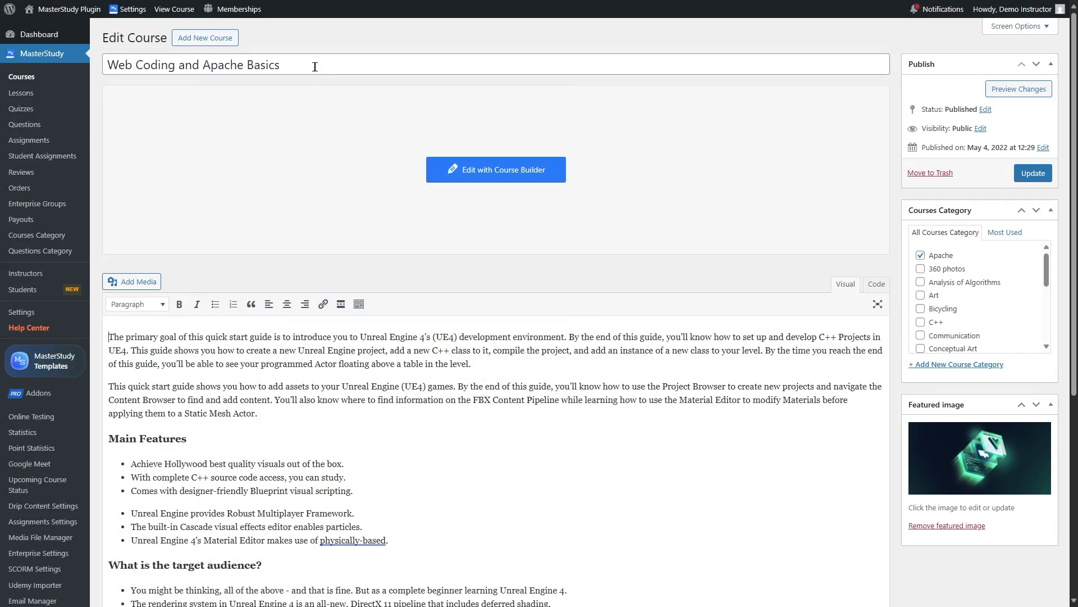
drag(112, 65, 332, 65)
click(332, 65)
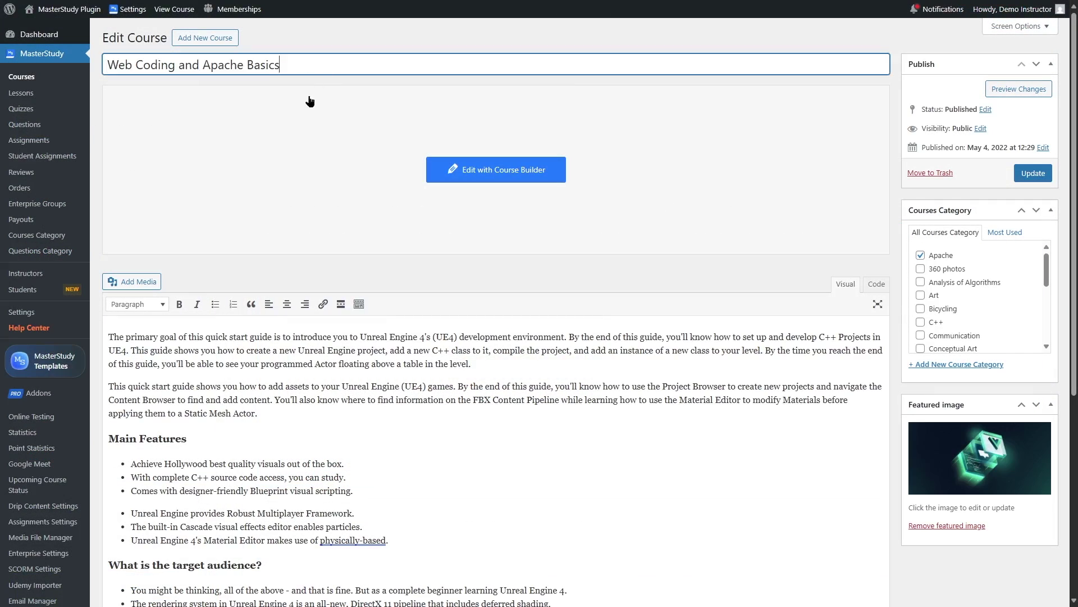
scroll(522, 185, down, 5)
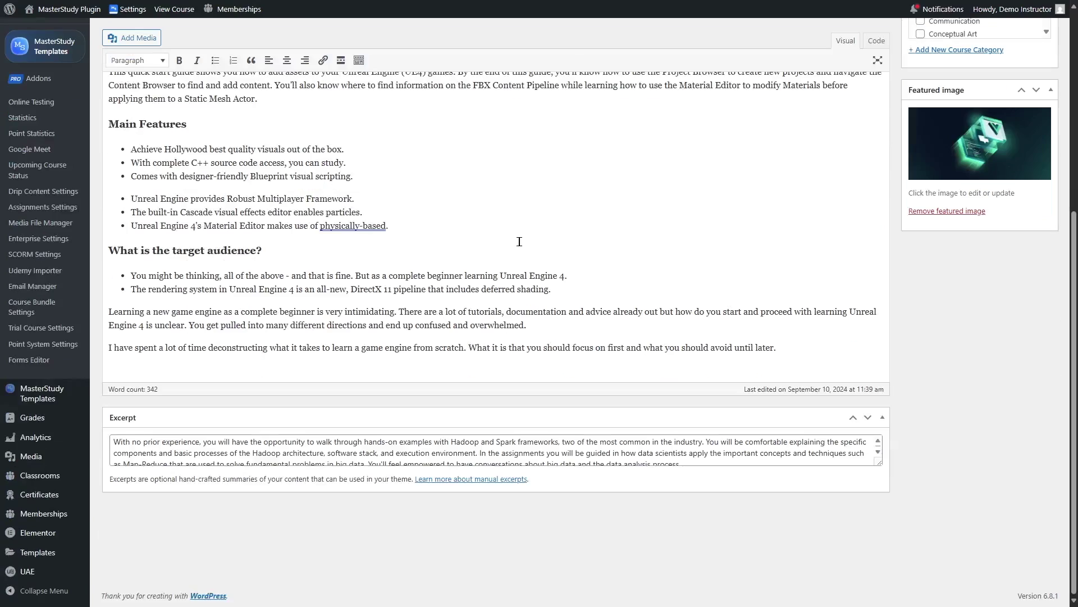
scroll(519, 241, up, 5)
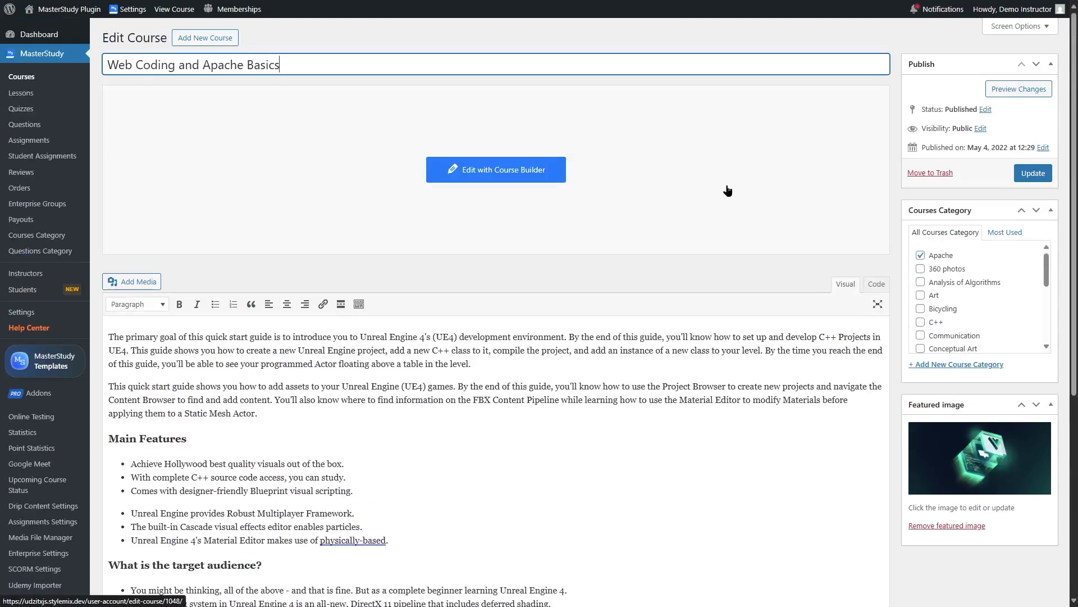
In the course builder, drag Nvidia New Technologies to reorder, then view the quiz and HomeWork #1.
click(464, 166)
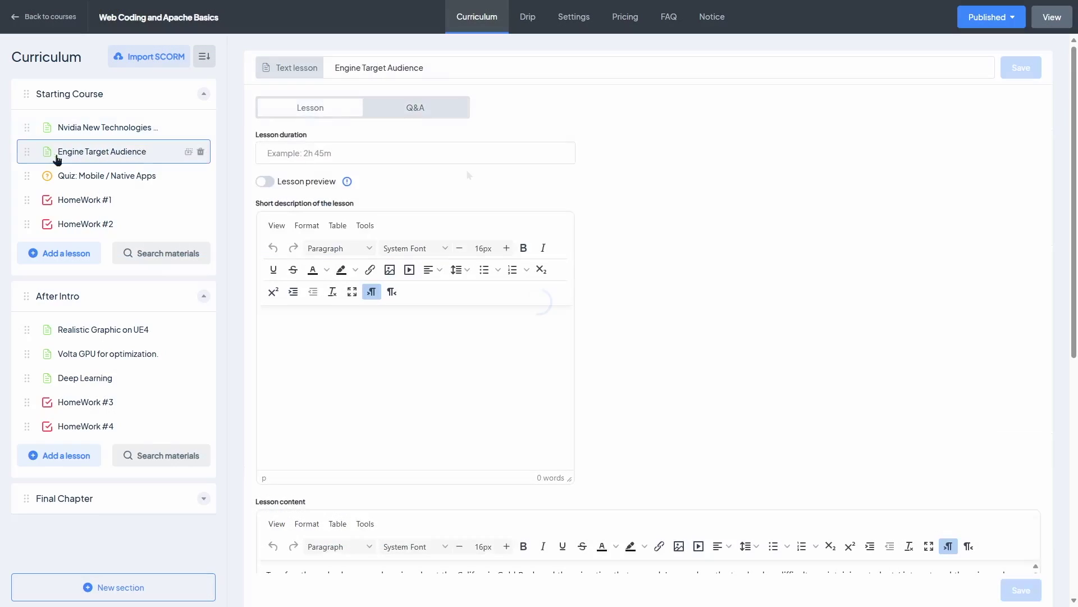
mouse_move(29, 128)
mouse_down()
mouse_move(19, 227)
mouse_move(21, 128)
mouse_up()
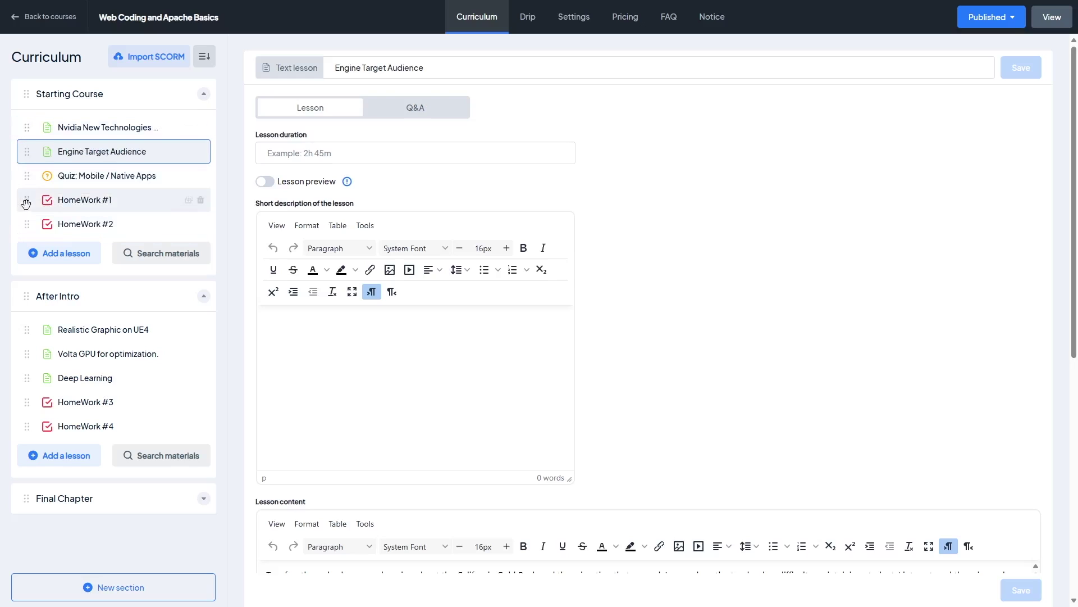
click(87, 186)
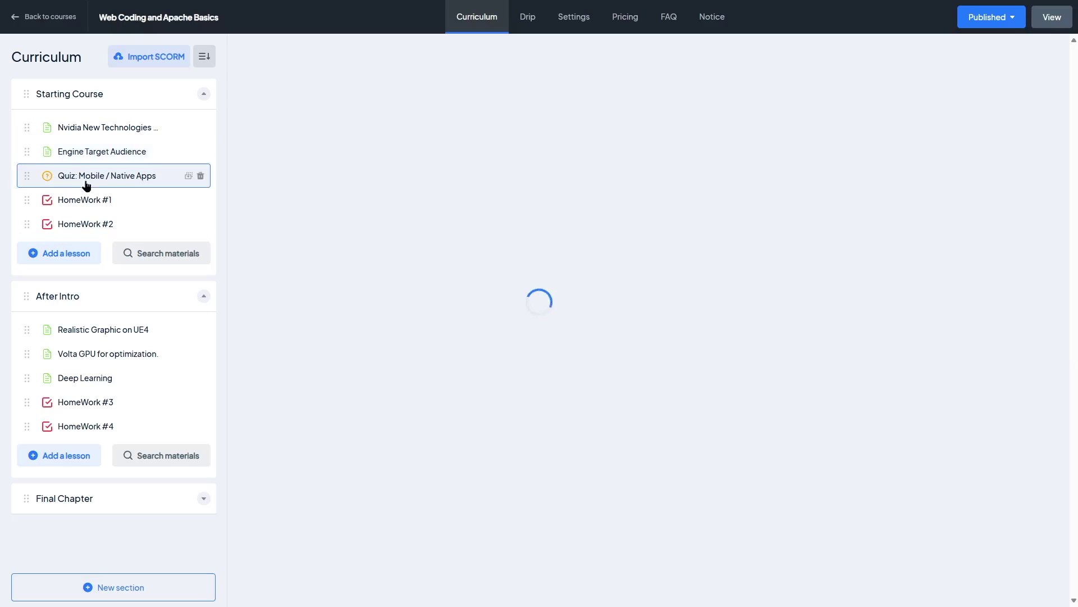
click(111, 204)
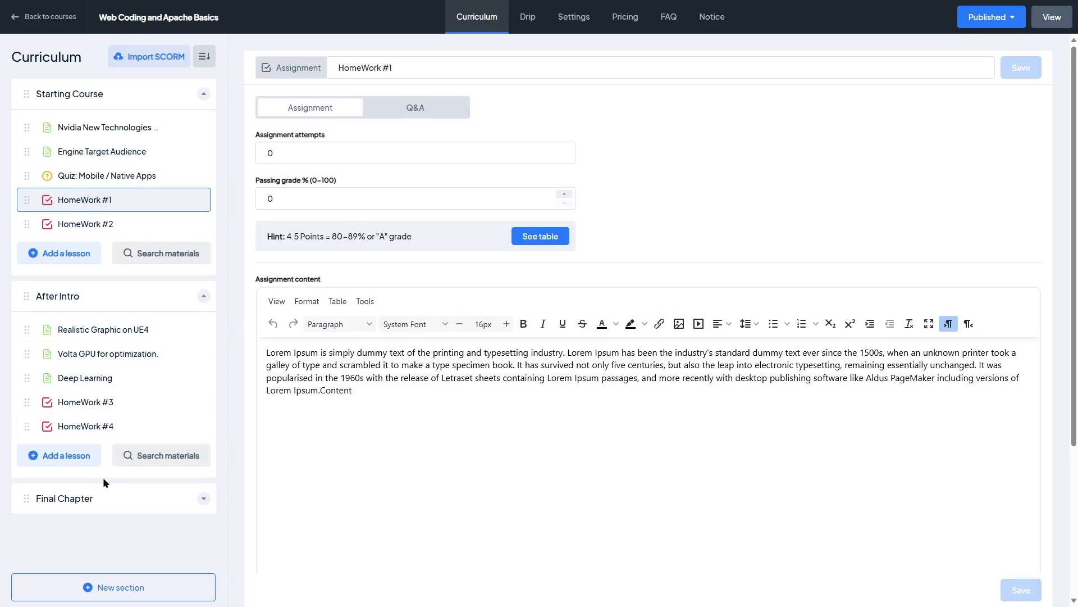
click(107, 497)
Create a video lesson in Final Chapter with a pasted short description and YouTube source.
click(93, 536)
click(481, 257)
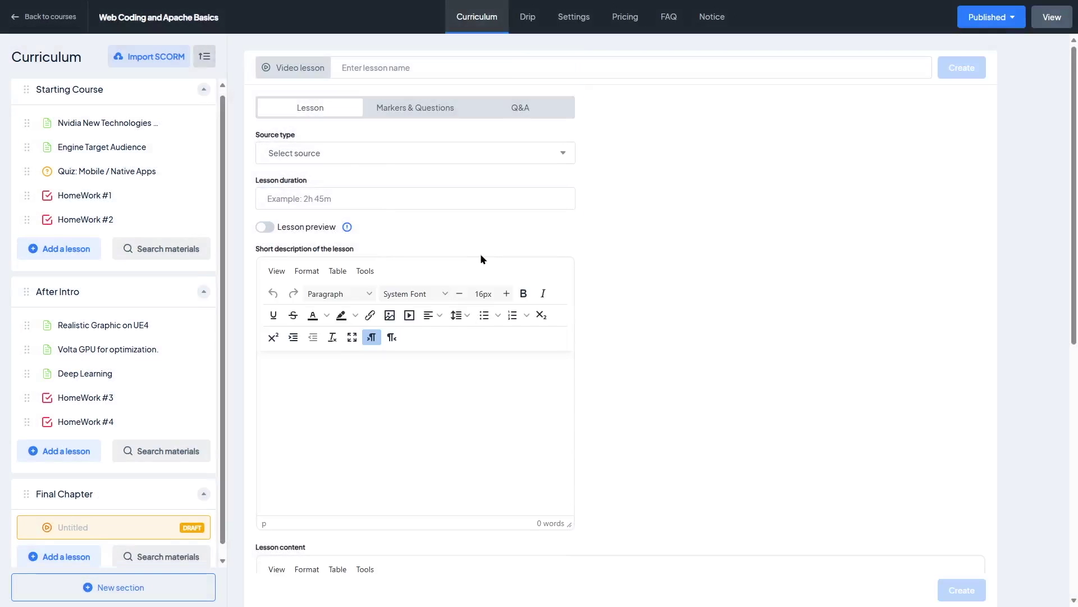
click(380, 378)
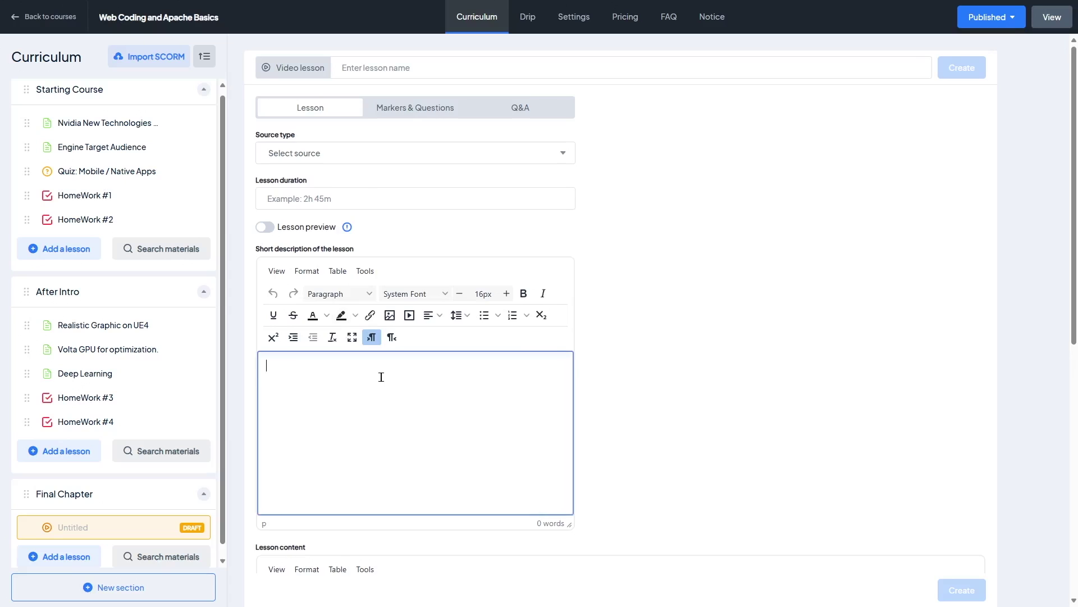
text(Lorem Ipsum is simply dummy text of the printing and typesetting industry. Lorem Ipsum has been the industry's standard dummy text ever since the 1500s, when an unknown printer took a galley of type and scrambled it to make a type specimen book. It has survived not only five centuries, but also the leap into electronic typesetting, remaining essentially unchanged. It was popularised in the 1960s with the release of Letraset sheets containing Lorem Ipsum passages, and more recently with desktop publishing software like Aldus PageMaker including versions of Lorem Ipsum.Content)
click(337, 153)
click(337, 205)
click(337, 153)
click(719, 291)
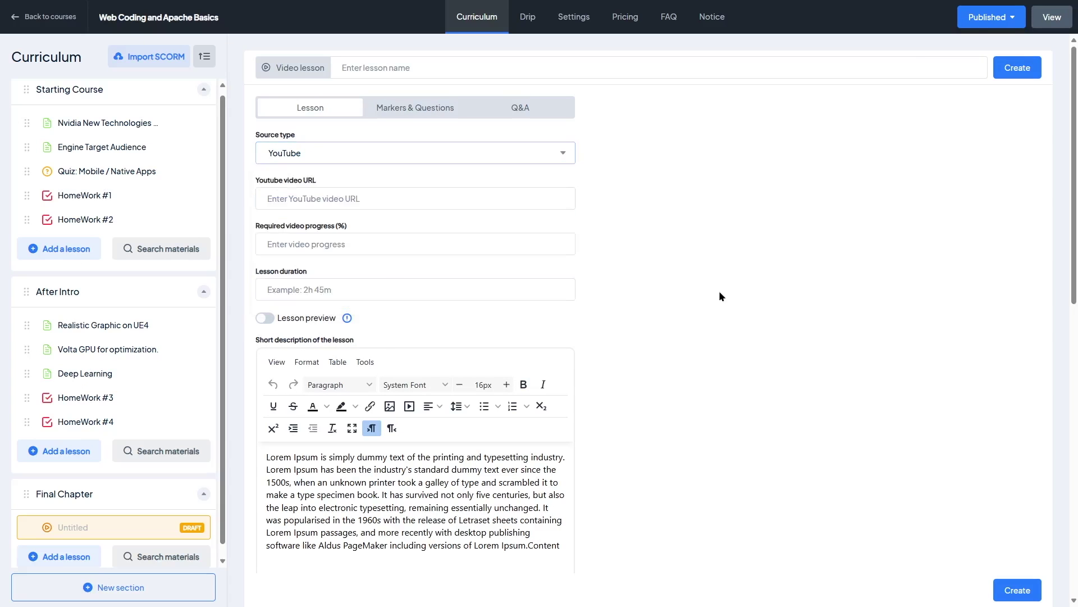
Look through the video lesson's markers and questions, details and Q&A sections.
click(437, 113)
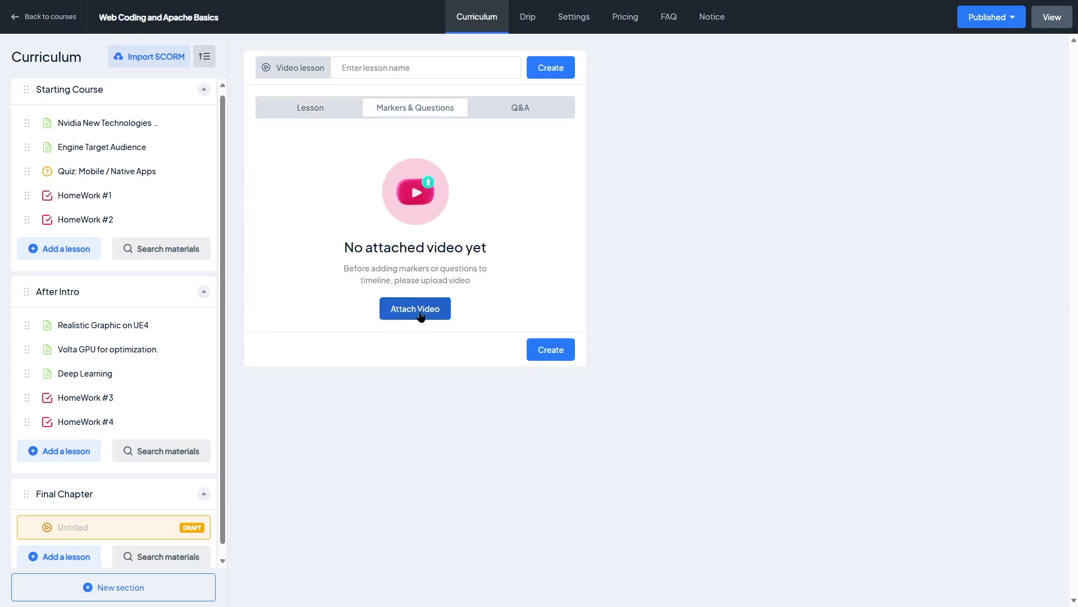
click(429, 310)
click(404, 107)
click(323, 107)
click(328, 152)
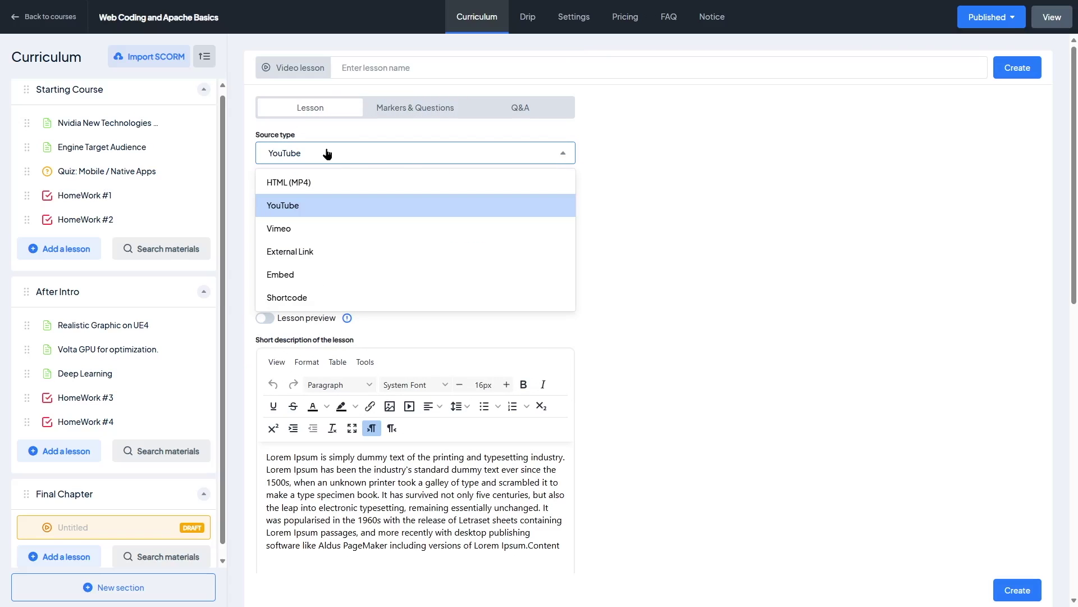
click(531, 110)
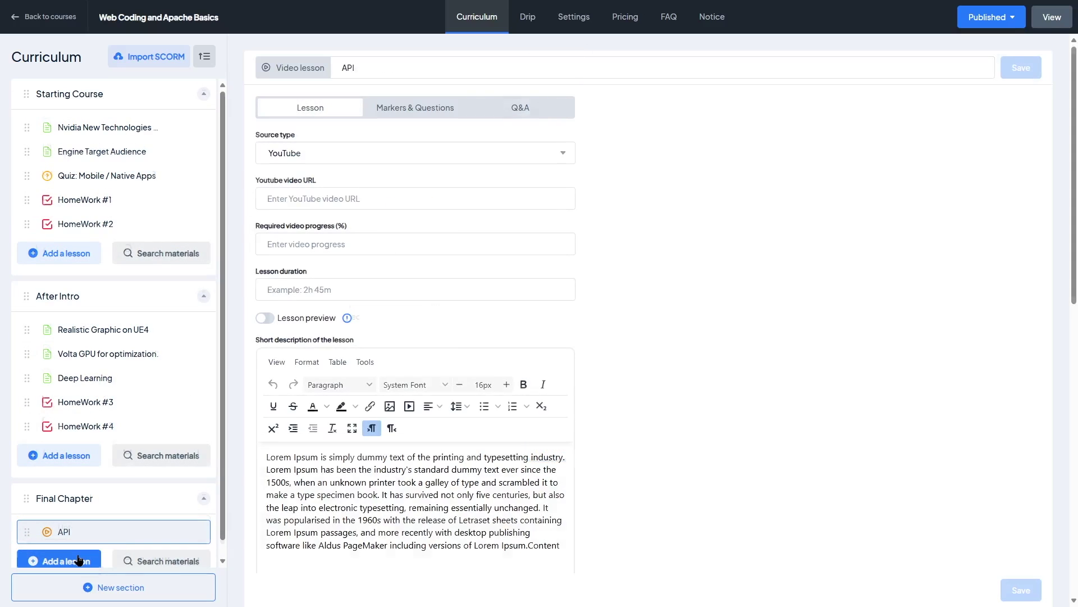
Add a Google Meet lesson to Final Chapter starting 06/23/2025 and begin setting its end date.
click(80, 560)
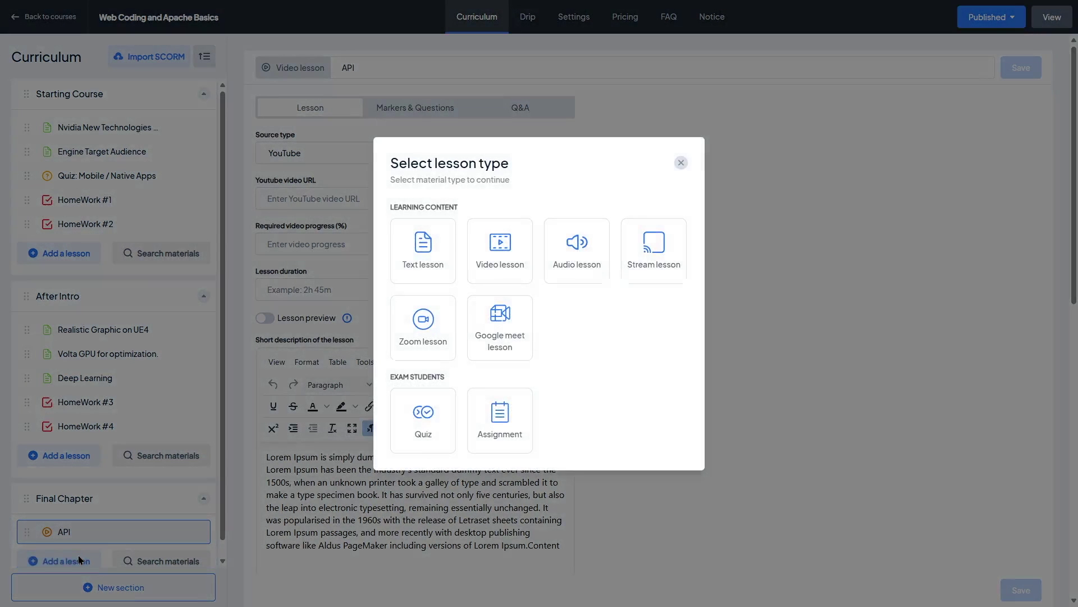
click(504, 345)
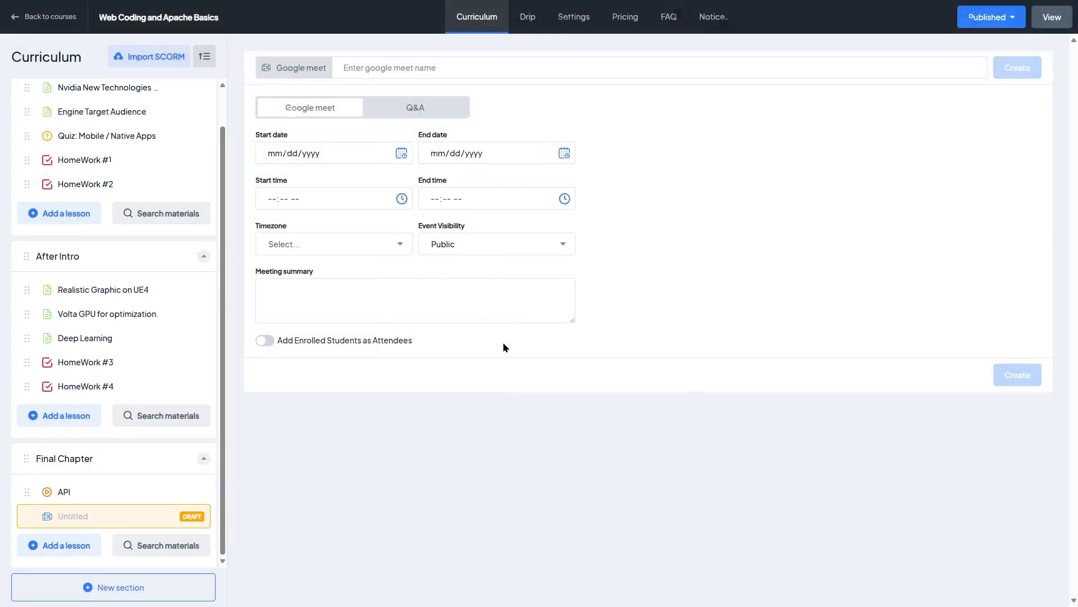
click(323, 154)
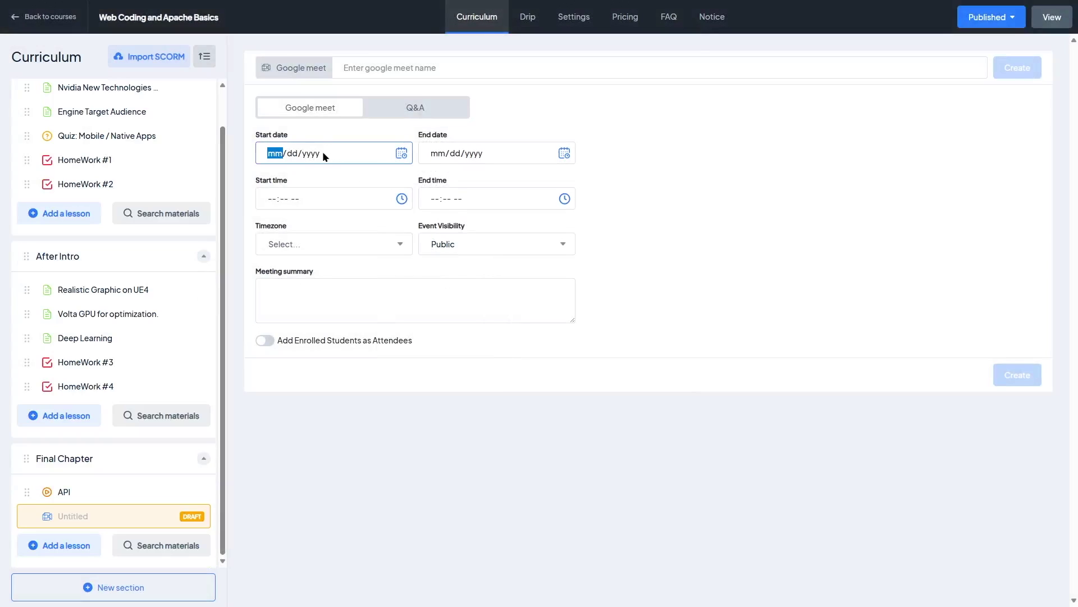
click(402, 154)
click(286, 263)
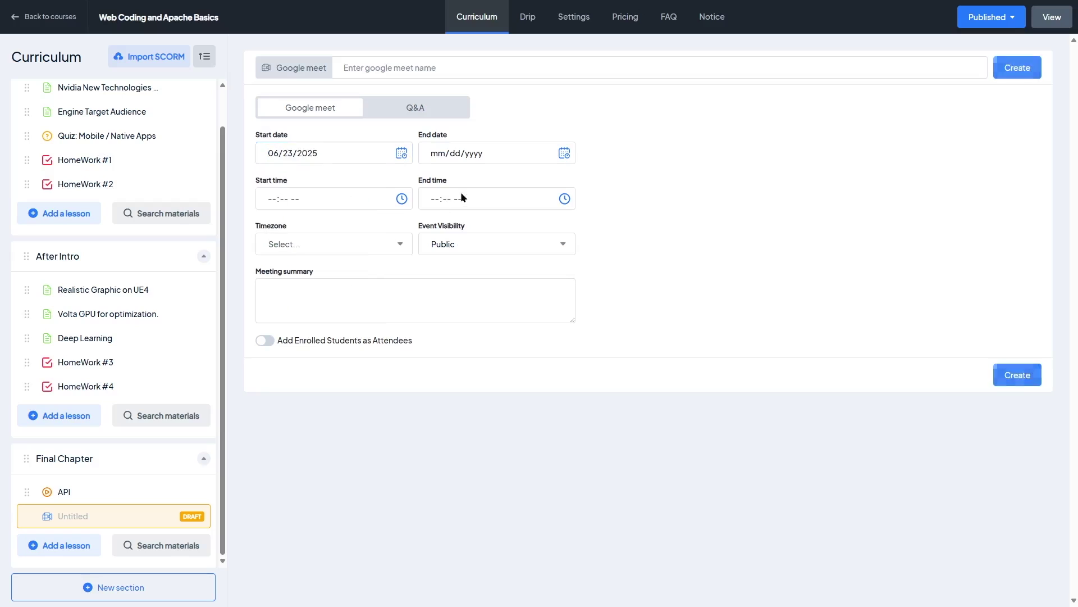
click(492, 162)
click(473, 153)
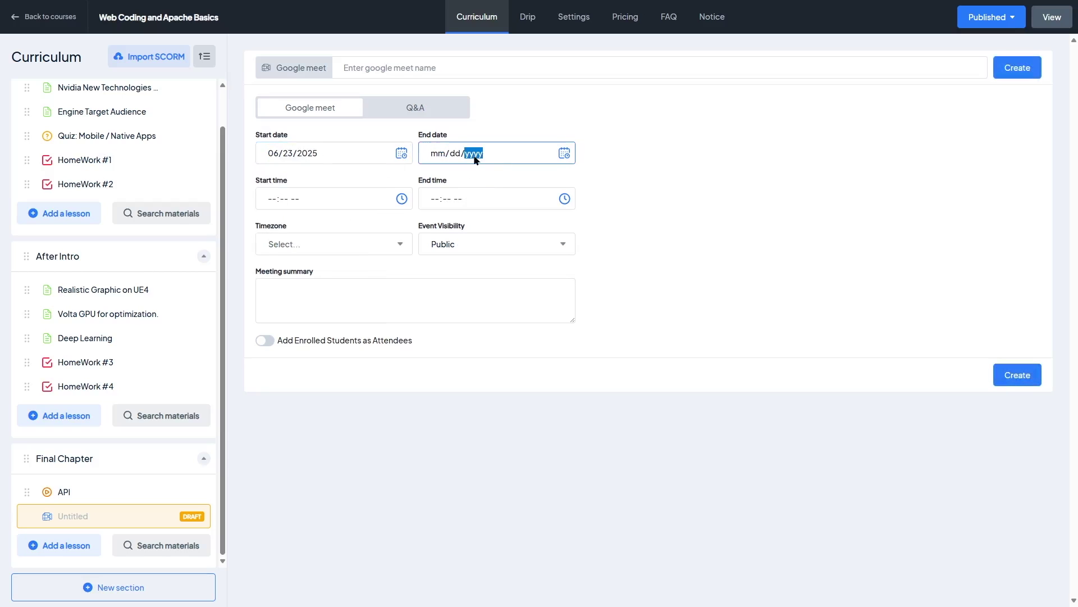
click(563, 153)
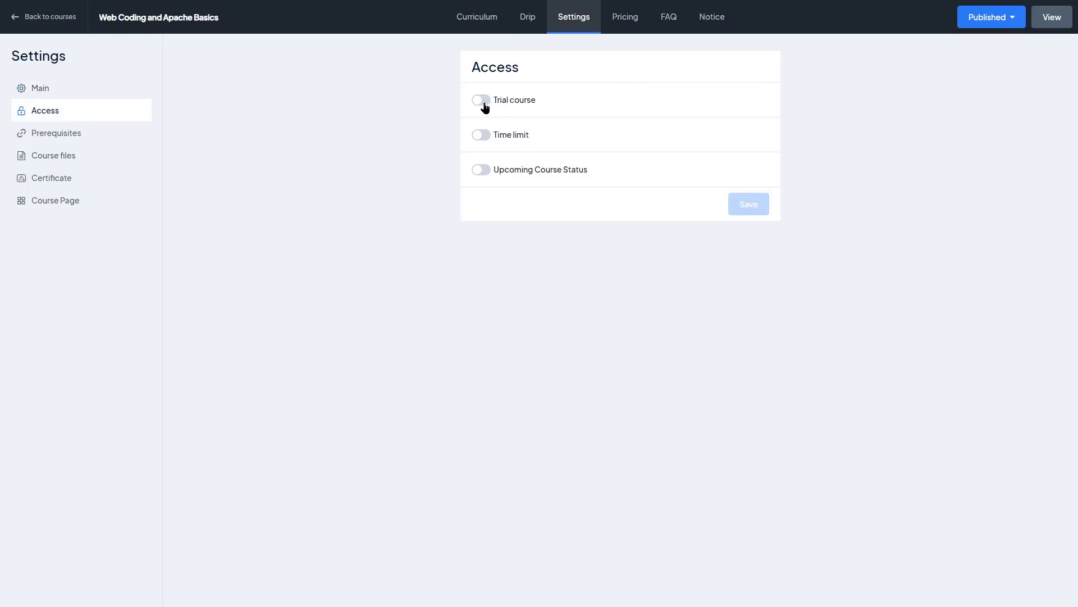
Try the Trial course and Time limit toggles, entering 3 expiration days, then switch both off.
click(483, 102)
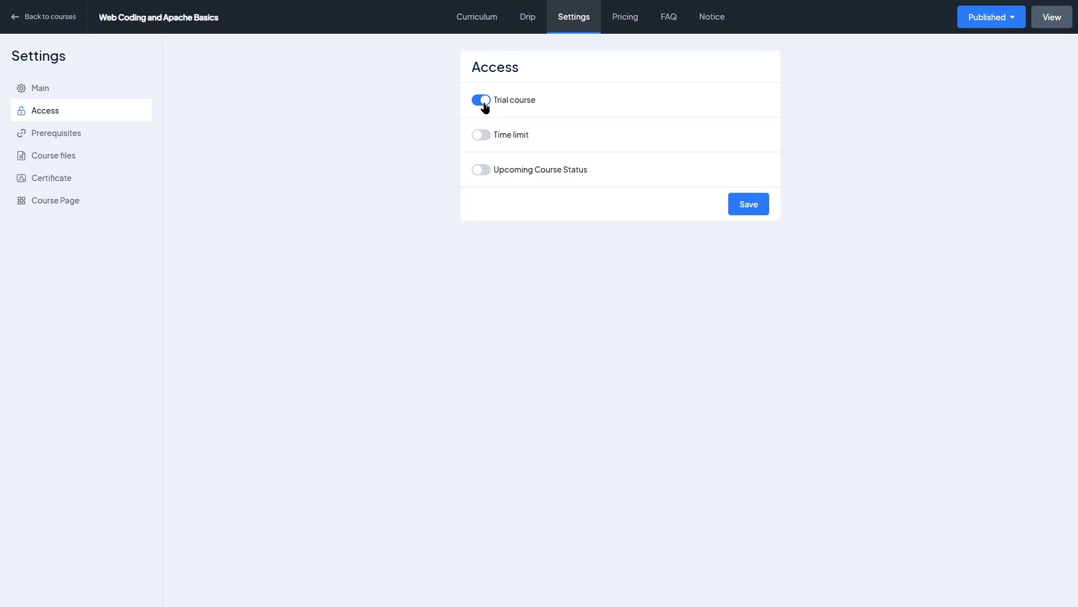
click(483, 103)
click(480, 135)
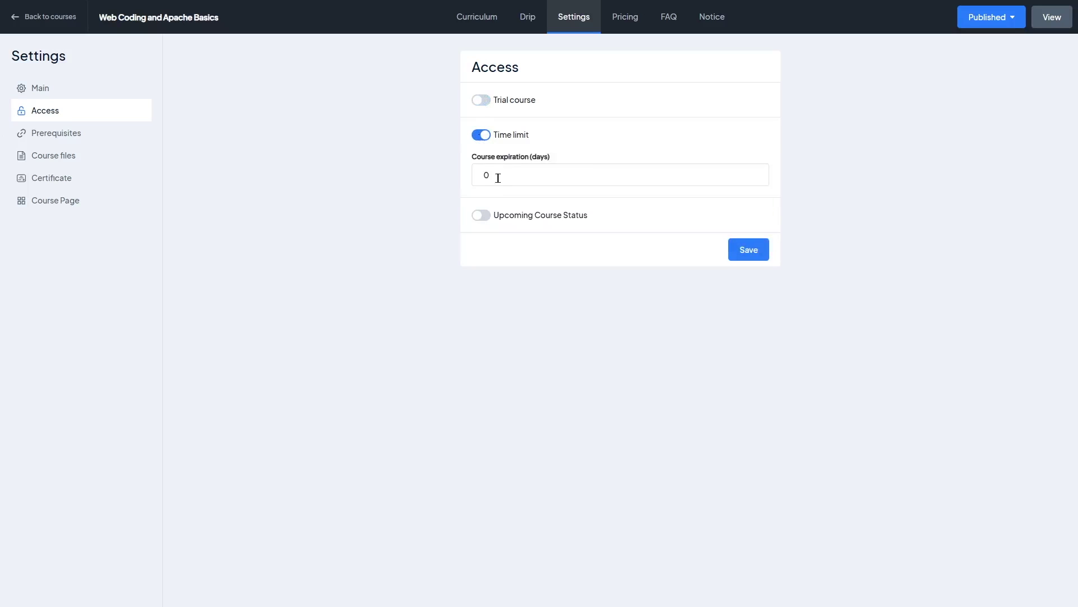
drag(488, 174, 473, 179)
text(3)
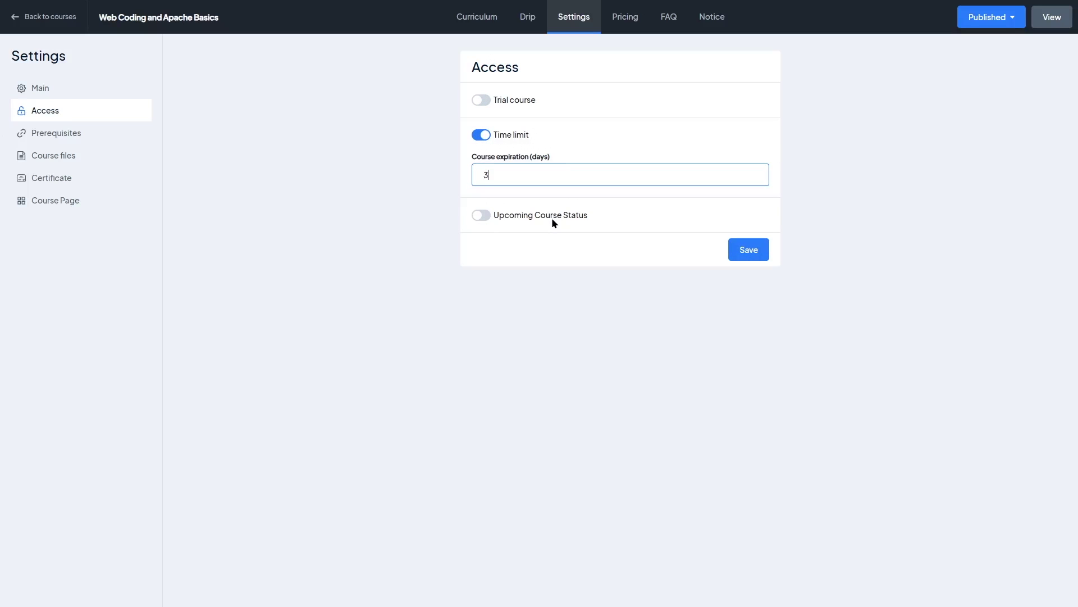
click(477, 136)
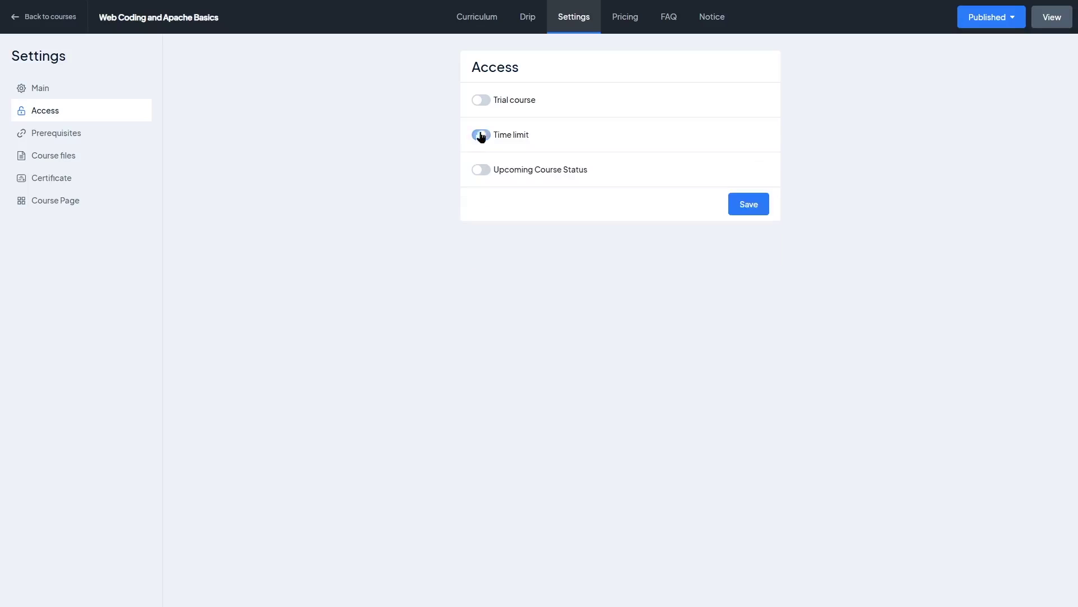
Enable Upcoming Course Status and select its coming-soon notice text.
click(481, 170)
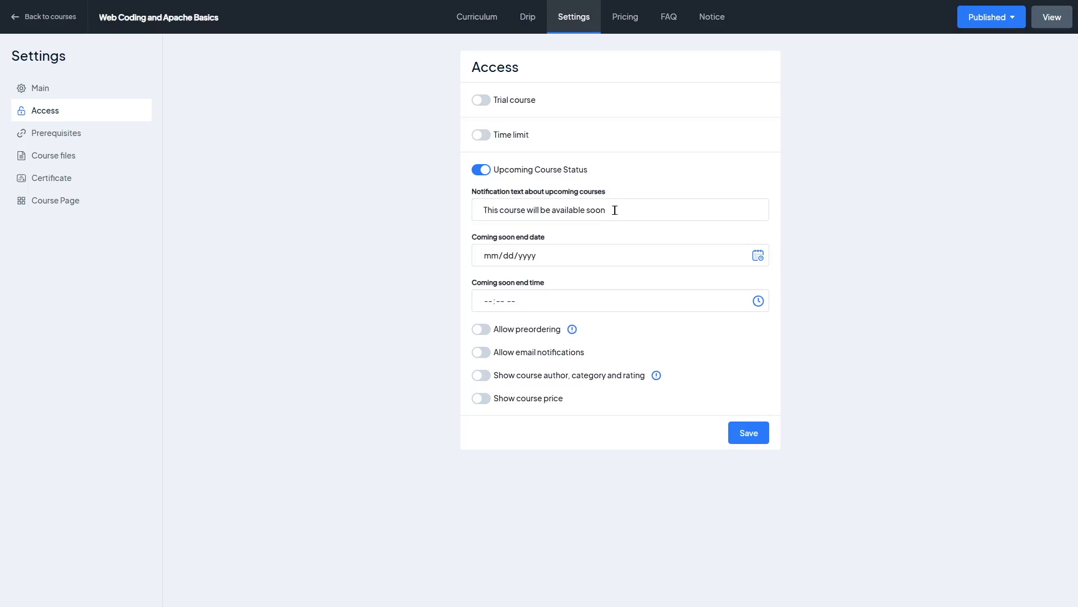
drag(615, 210, 434, 201)
click(402, 259)
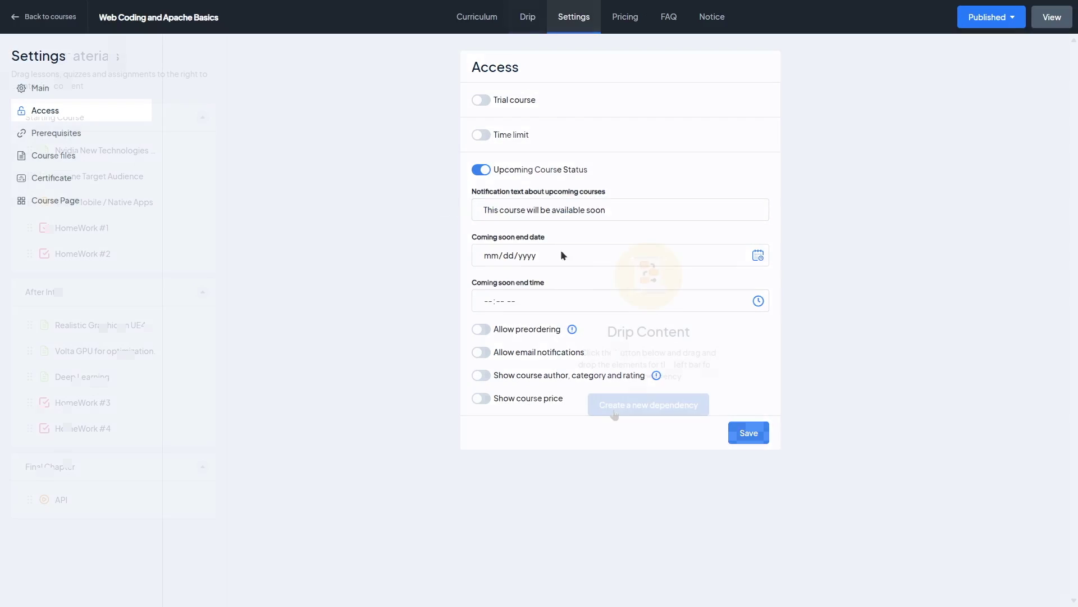
Make three items drip after Nvidia slides in Drip content 1; put Realistic Graphic on UE4 in Drip content 2.
click(615, 404)
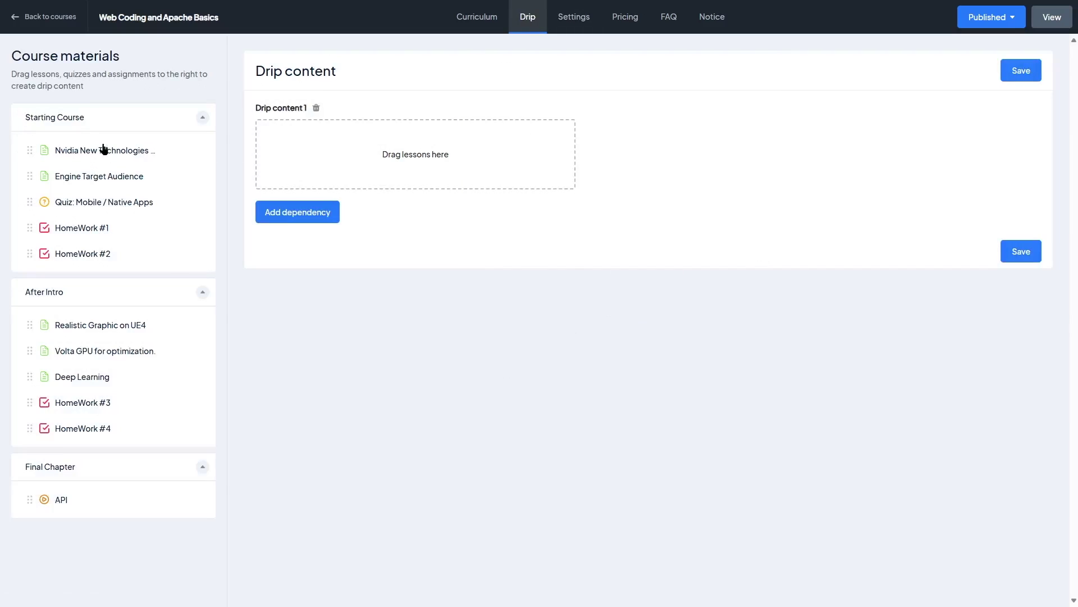
drag(104, 150, 393, 158)
drag(77, 177, 411, 167)
drag(93, 197, 415, 191)
drag(83, 228, 364, 225)
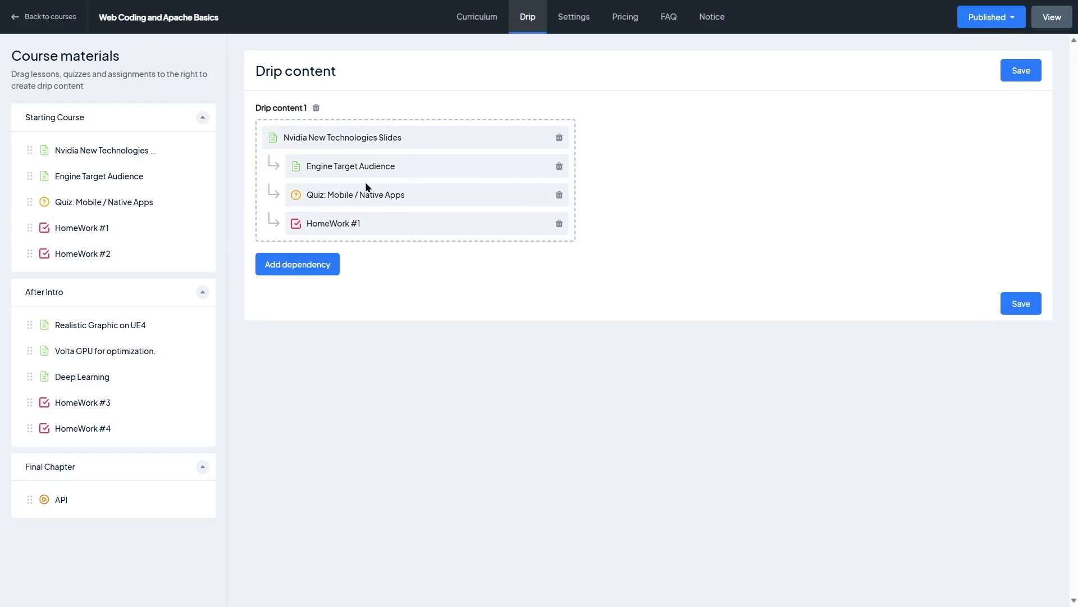
click(306, 262)
drag(98, 326, 294, 296)
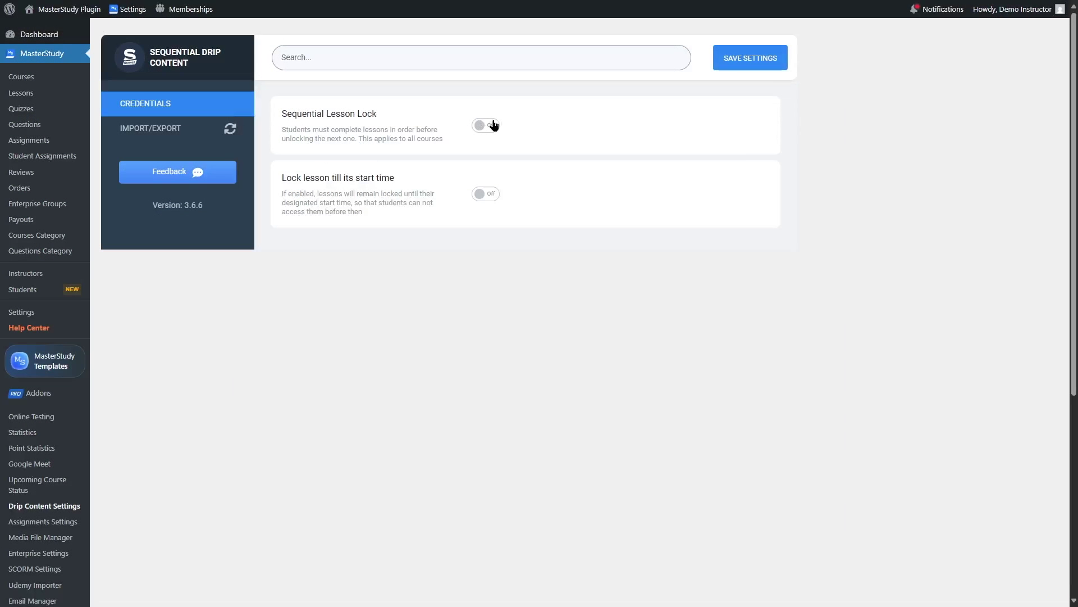
Turn on Lock lesson till its start time, leaving Sequential Lesson Lock off.
click(493, 125)
click(483, 127)
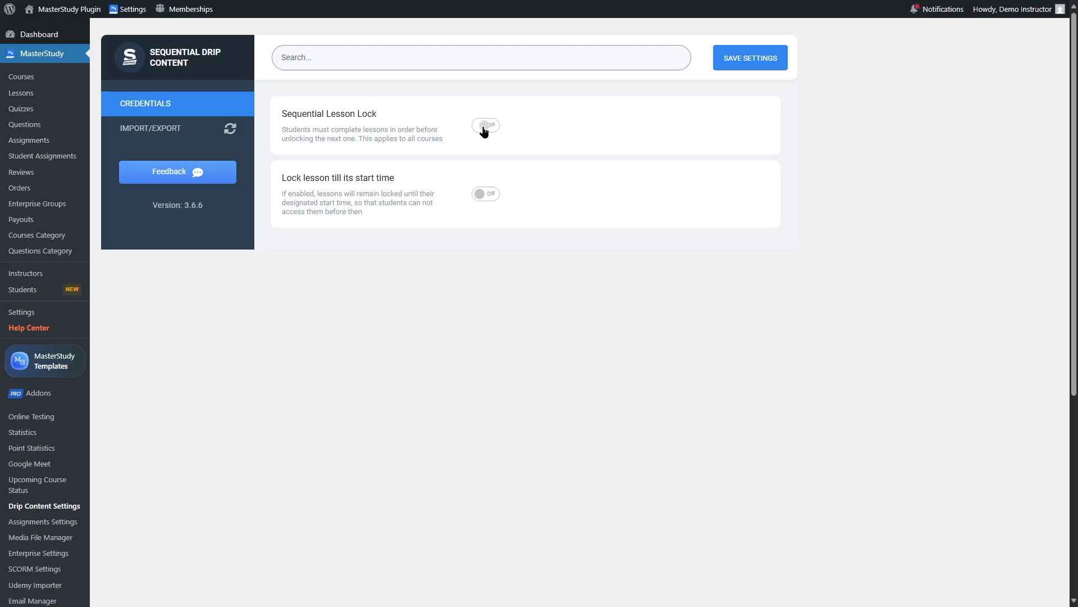
click(482, 197)
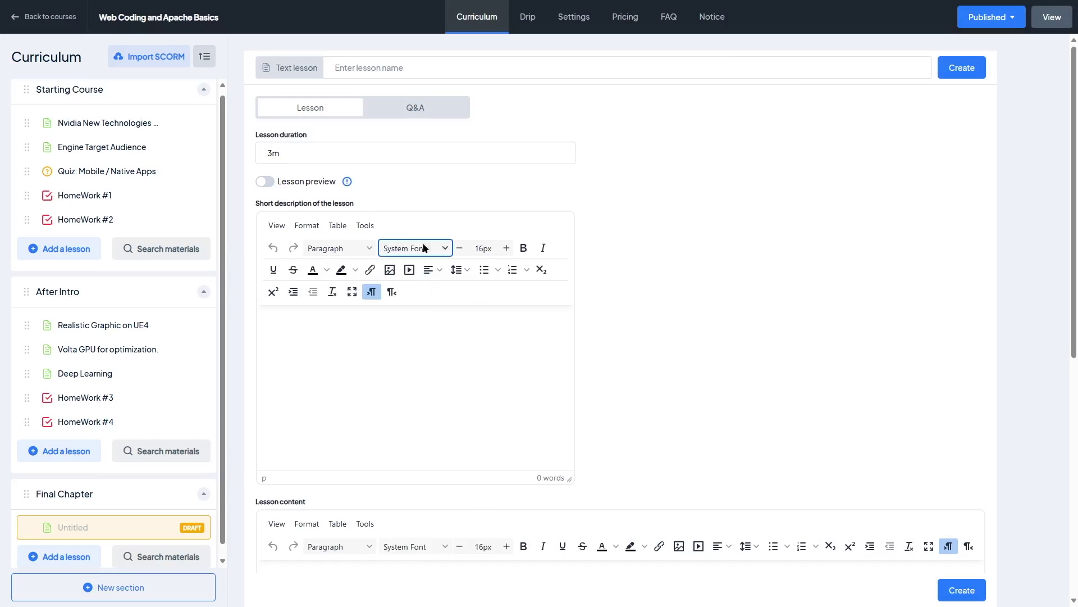
Browse the description font list and click into the lesson content editor.
click(424, 247)
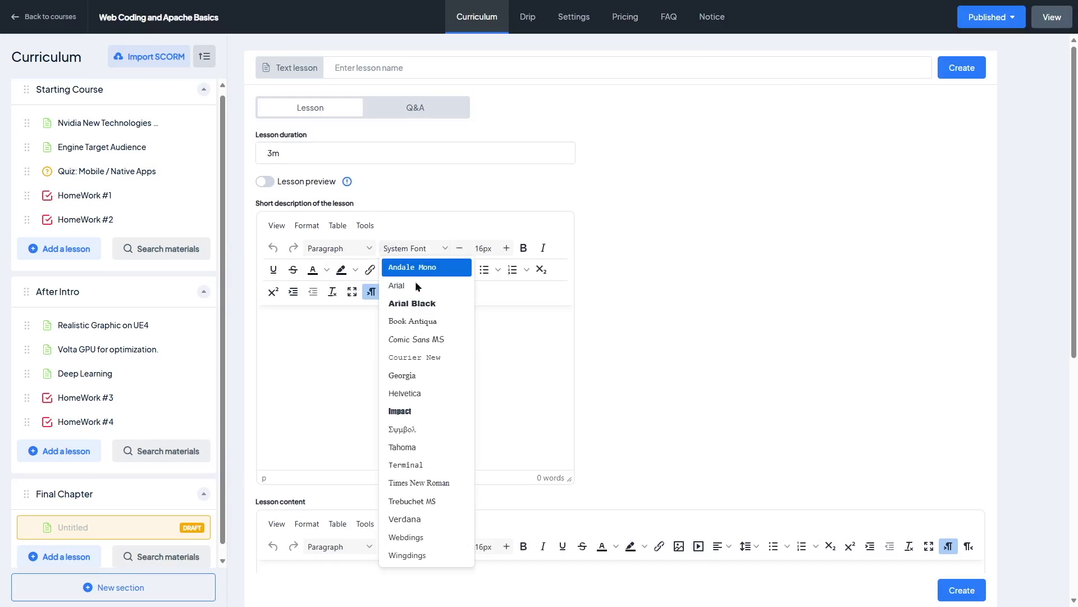
click(535, 361)
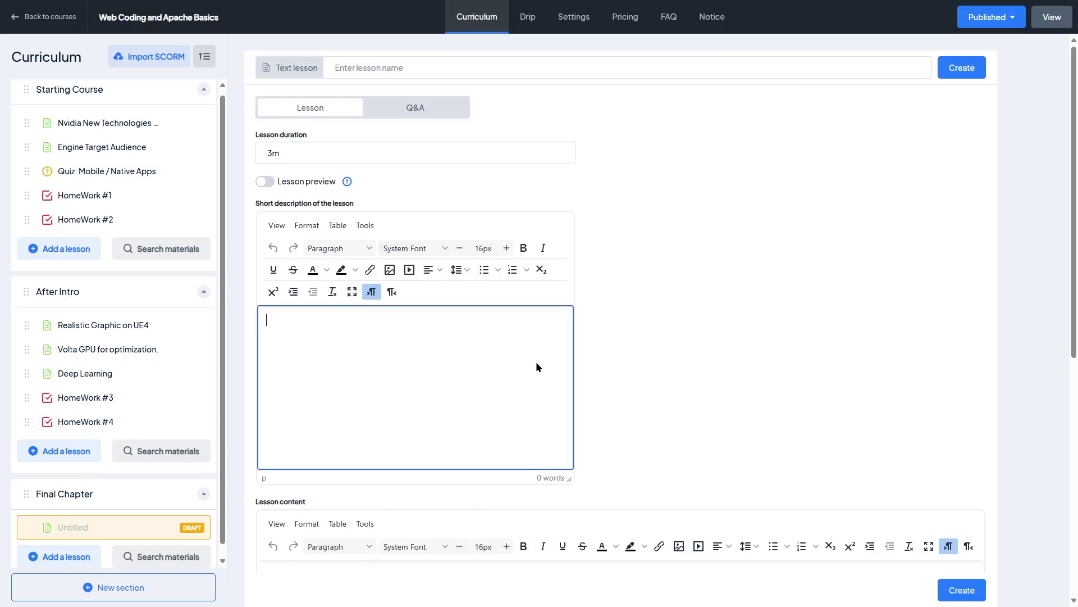
scroll(535, 360, down, 6)
click(393, 324)
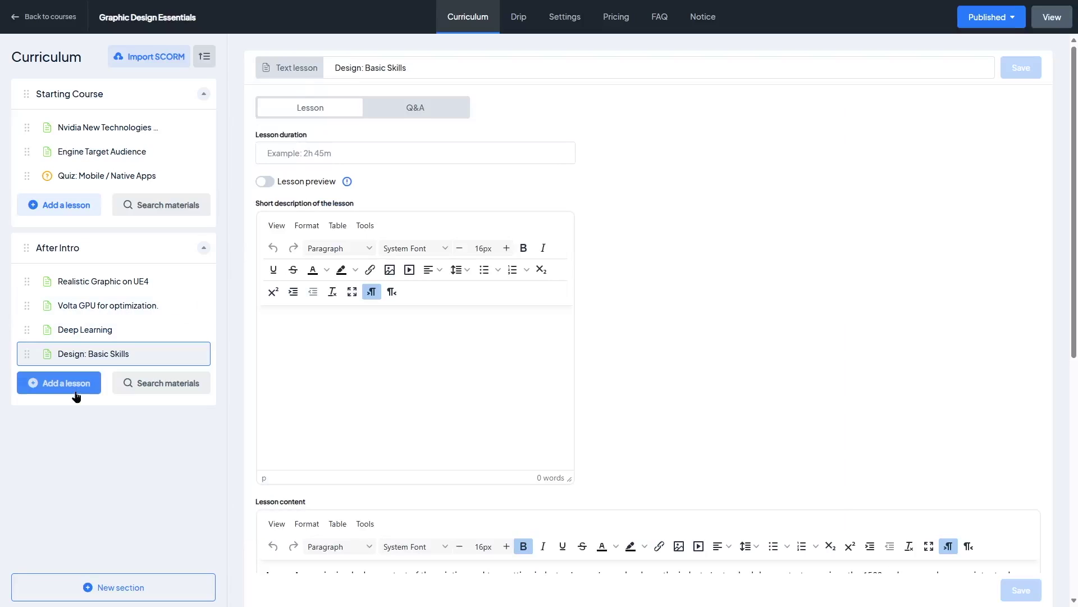
Bring up the Select lesson type dialog to add a new lesson to the curriculum.
click(76, 396)
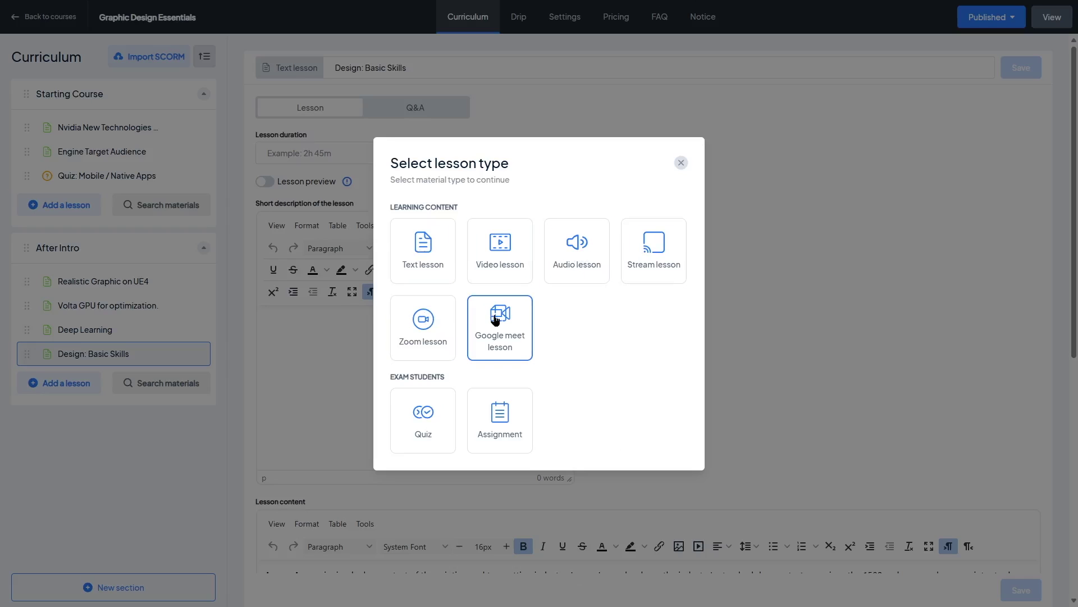
click(681, 163)
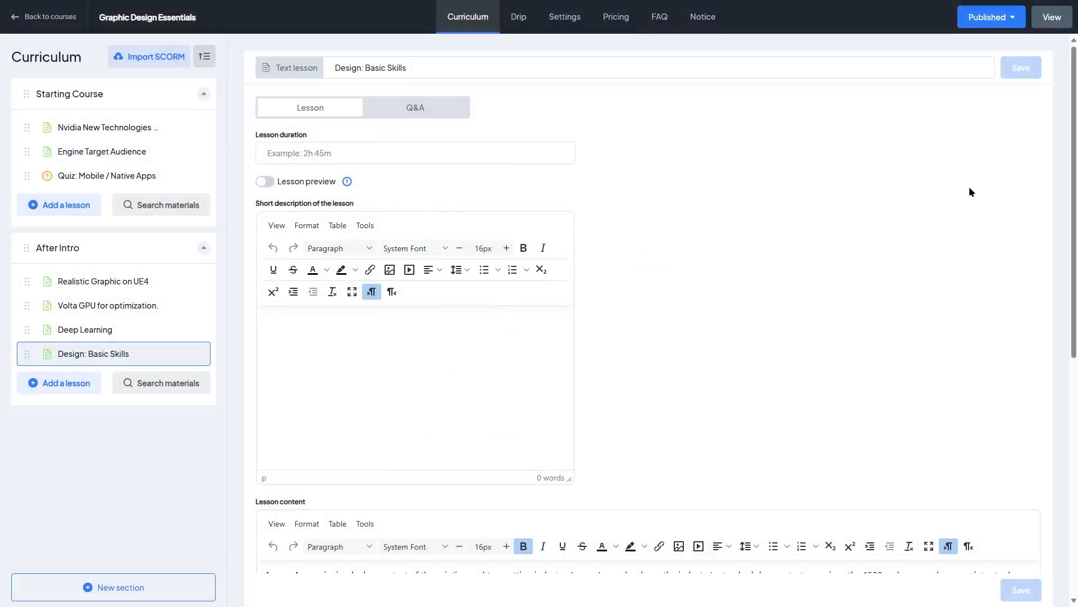
drag(1076, 71, 1076, 223)
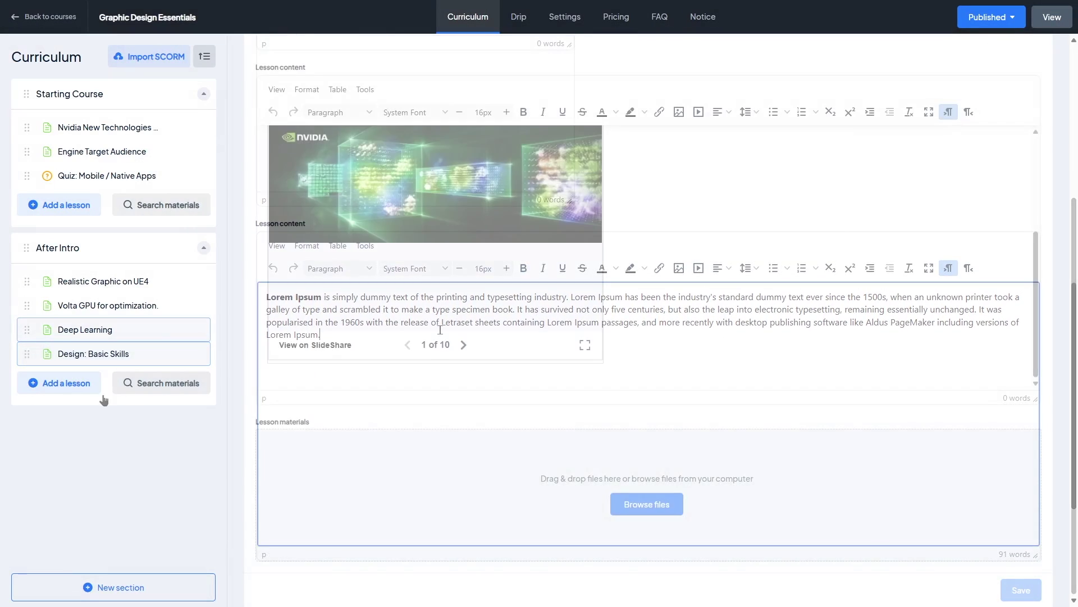
click(73, 384)
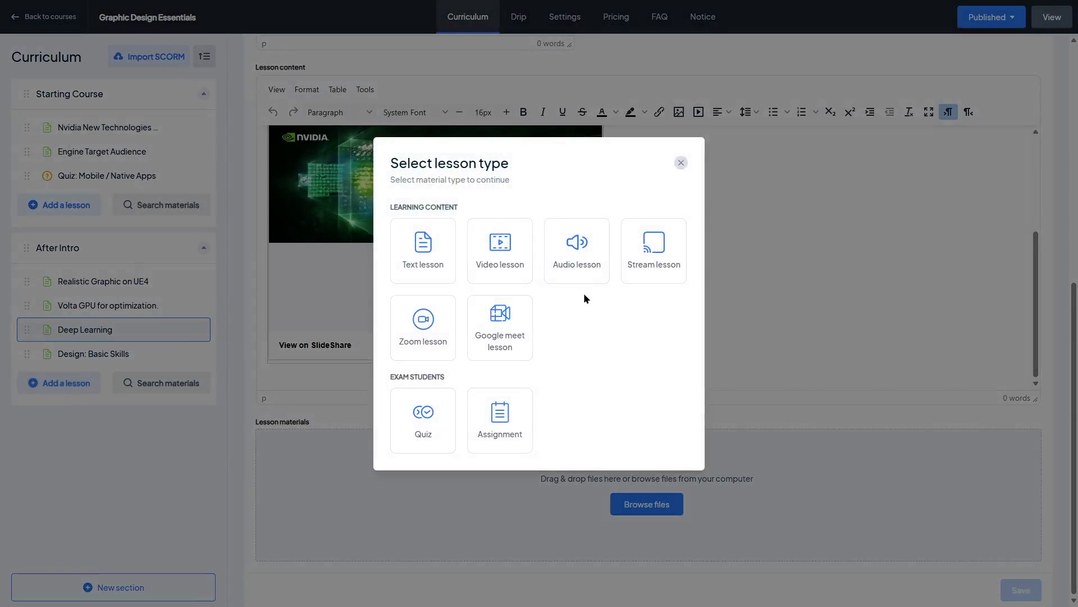
Create a video lesson with YouTube as its source and view its Markers & Questions tab.
click(489, 252)
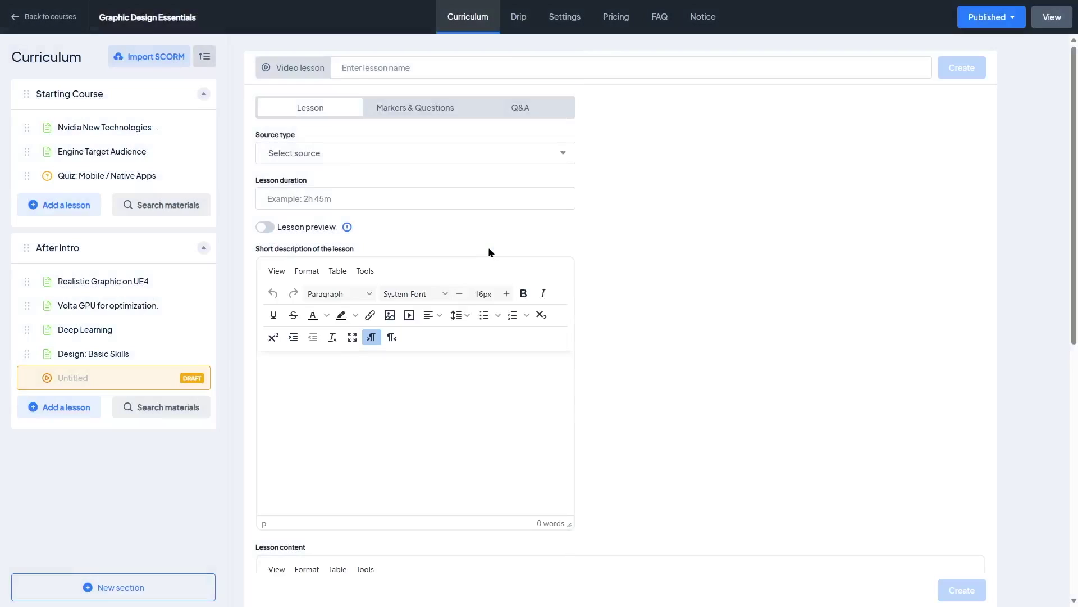
click(496, 163)
click(388, 209)
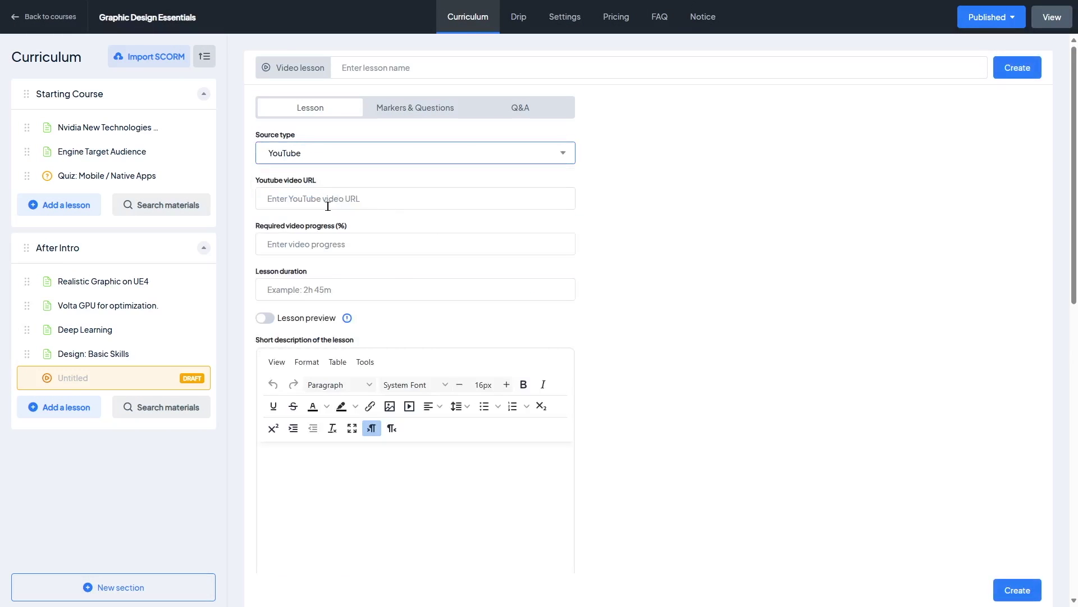
click(416, 110)
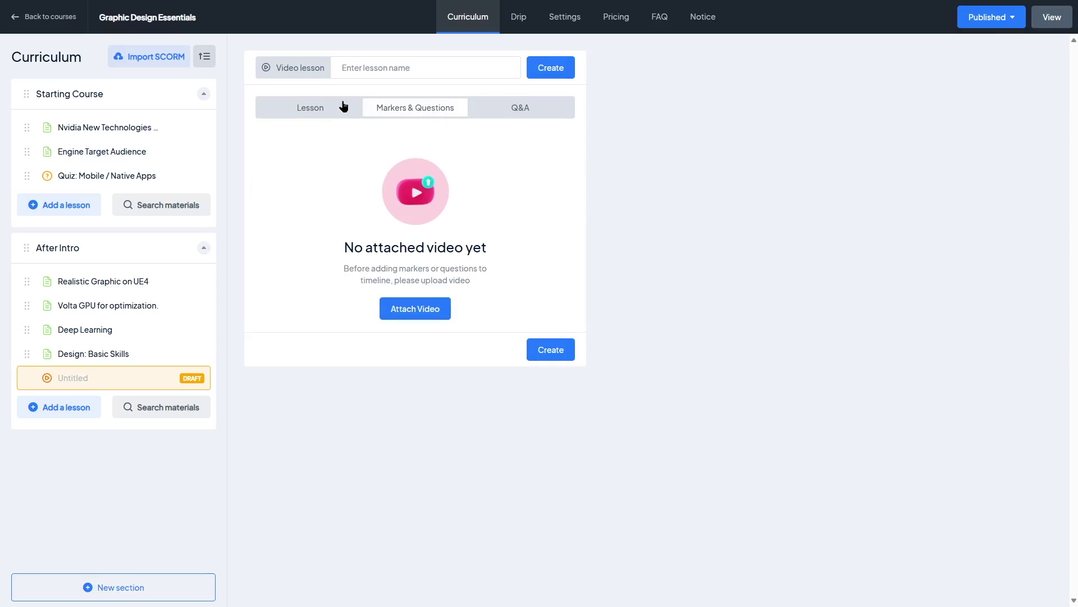
Back on the Lesson tab, change the video source type to Vimeo.
click(344, 107)
click(334, 152)
click(305, 232)
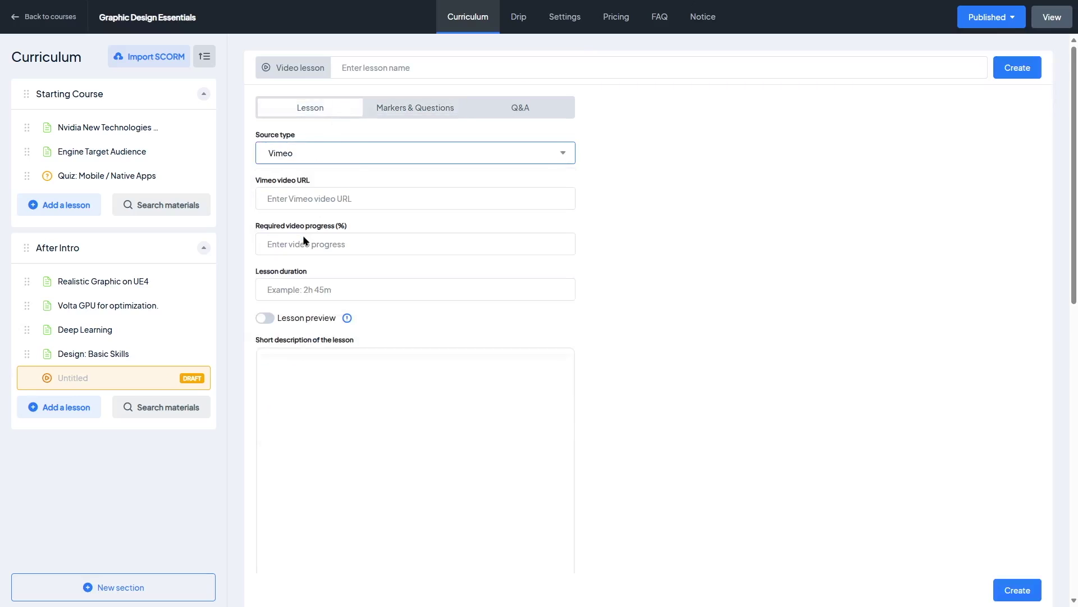
click(331, 202)
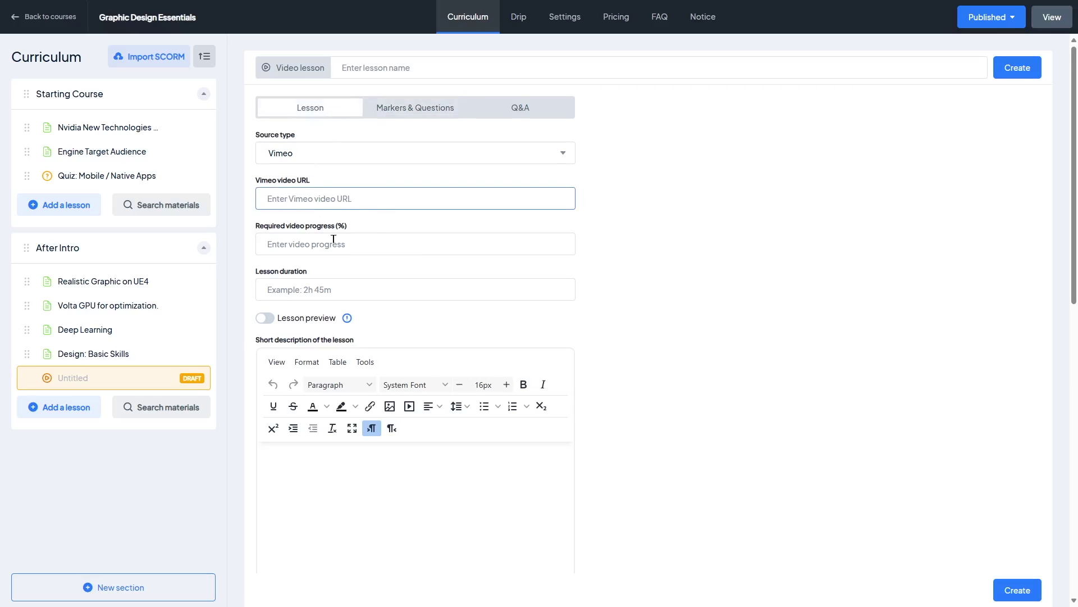
click(342, 158)
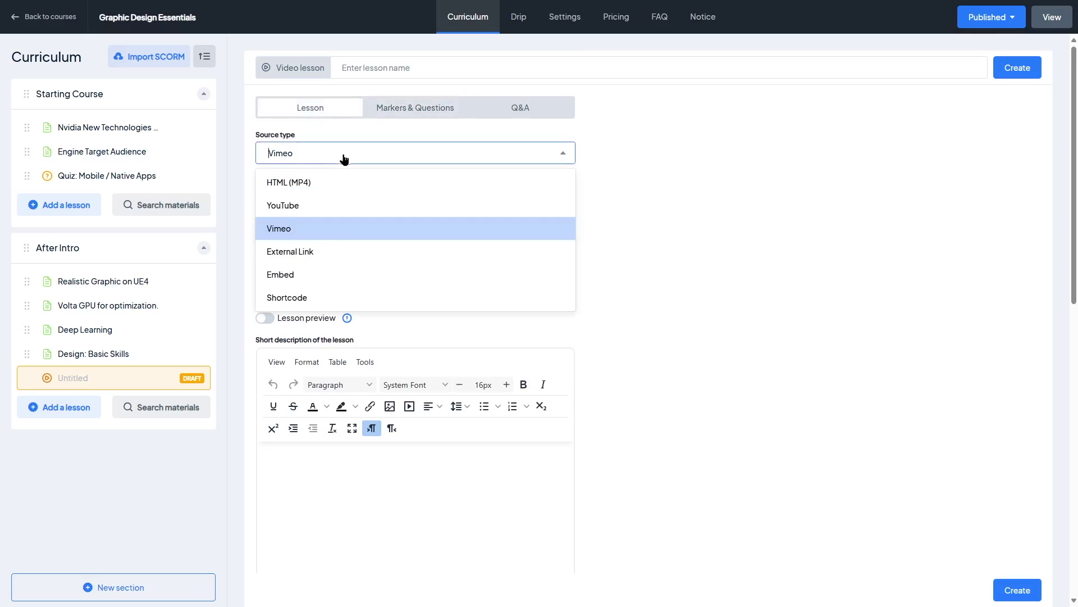
click(692, 327)
scroll(946, 264, down, 10)
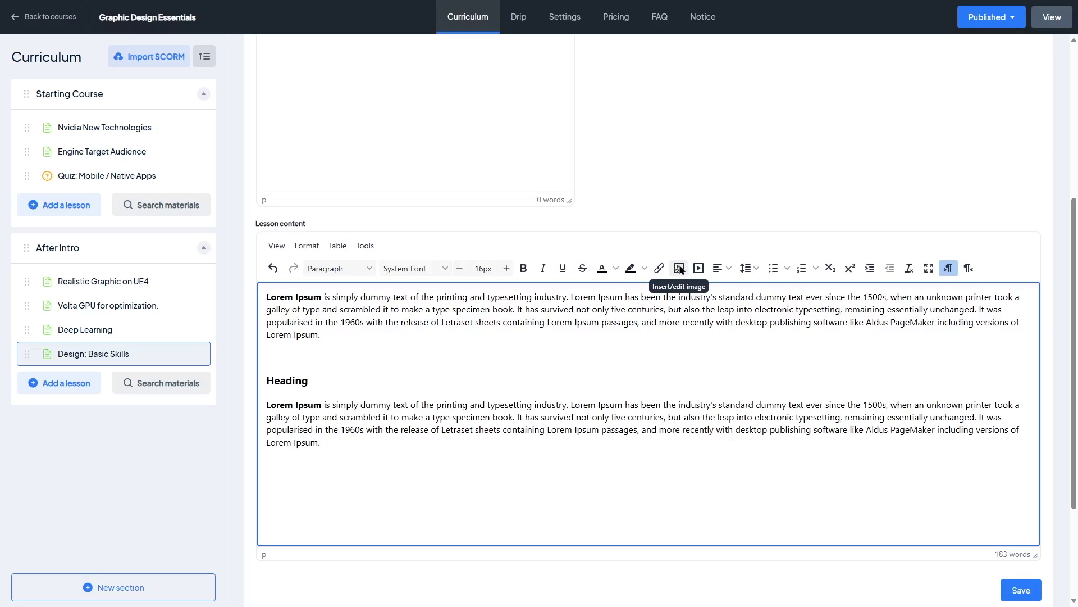
Look through the Insert/Edit Link dialog's text, title and target options, then cancel it.
click(656, 270)
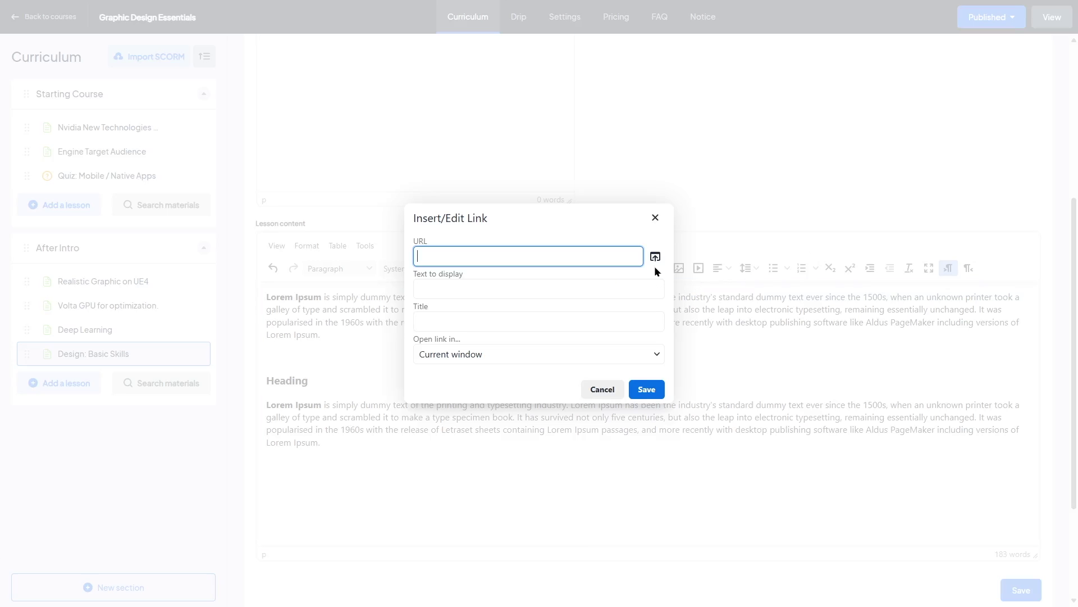
click(487, 292)
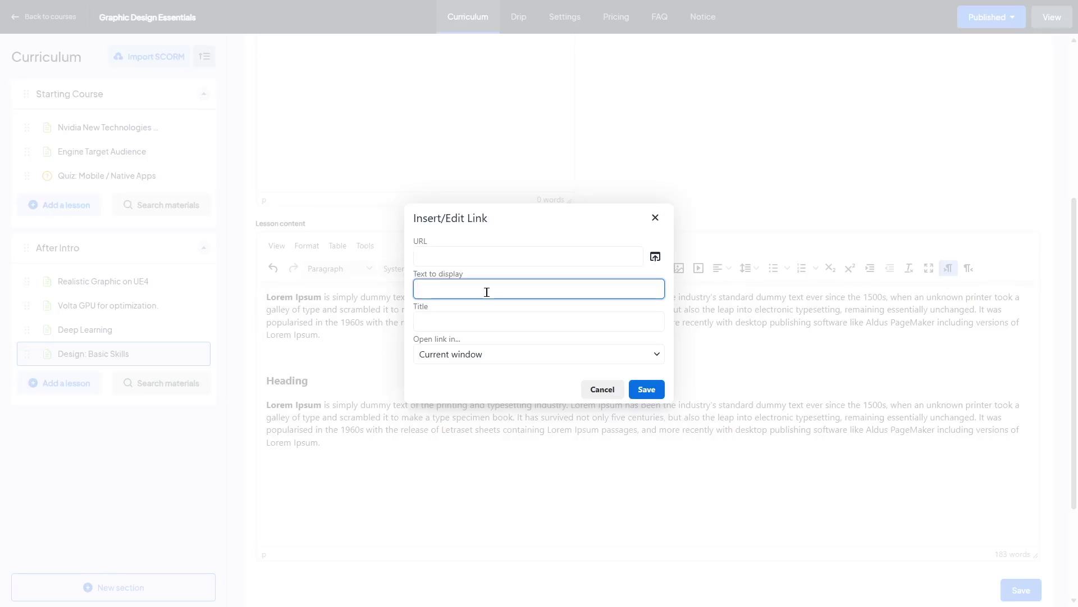
click(482, 317)
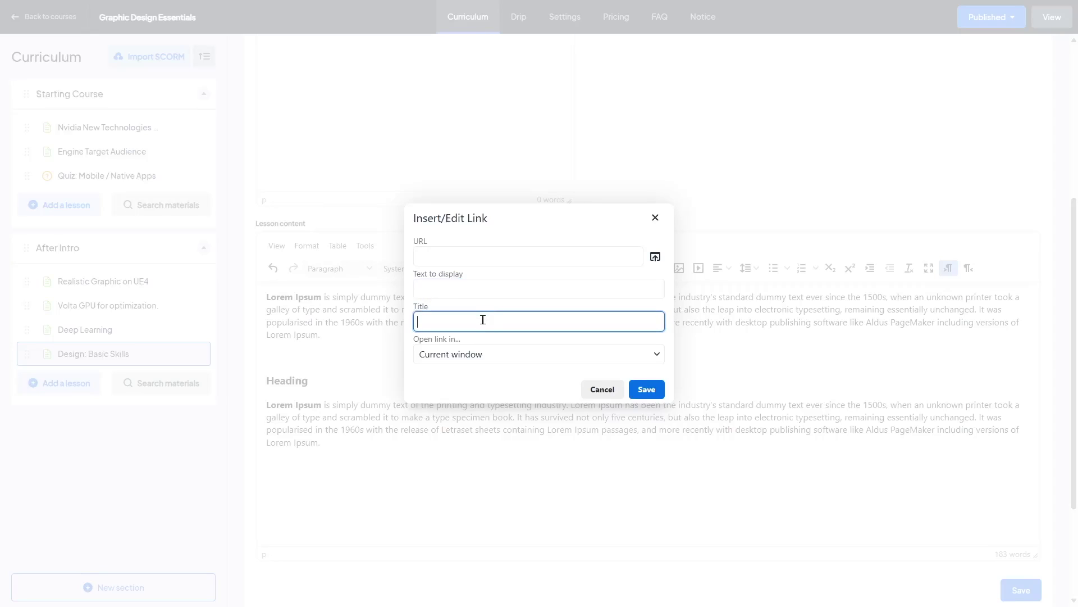
click(479, 358)
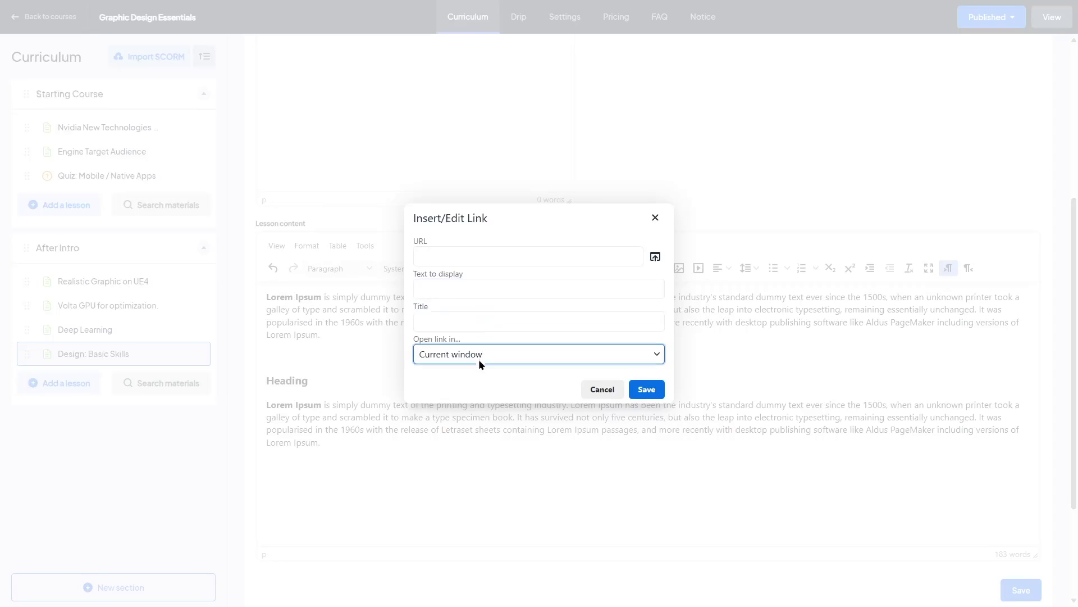
click(671, 314)
click(608, 388)
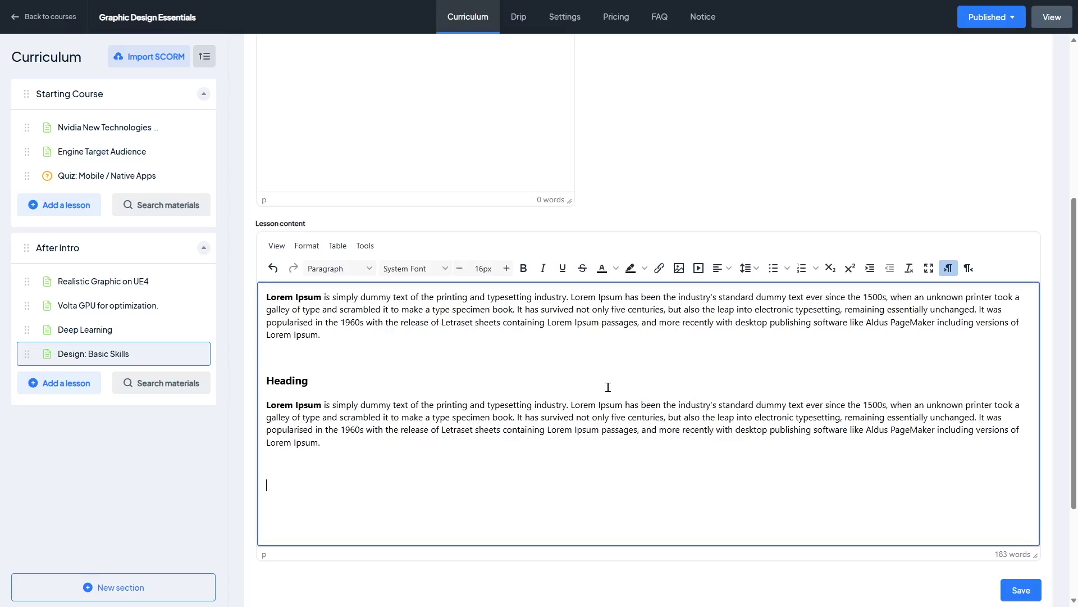
Browse the Insert/Edit Image dialog's upload and general fields, cancel, then switch to Deep Learning without saving.
click(679, 268)
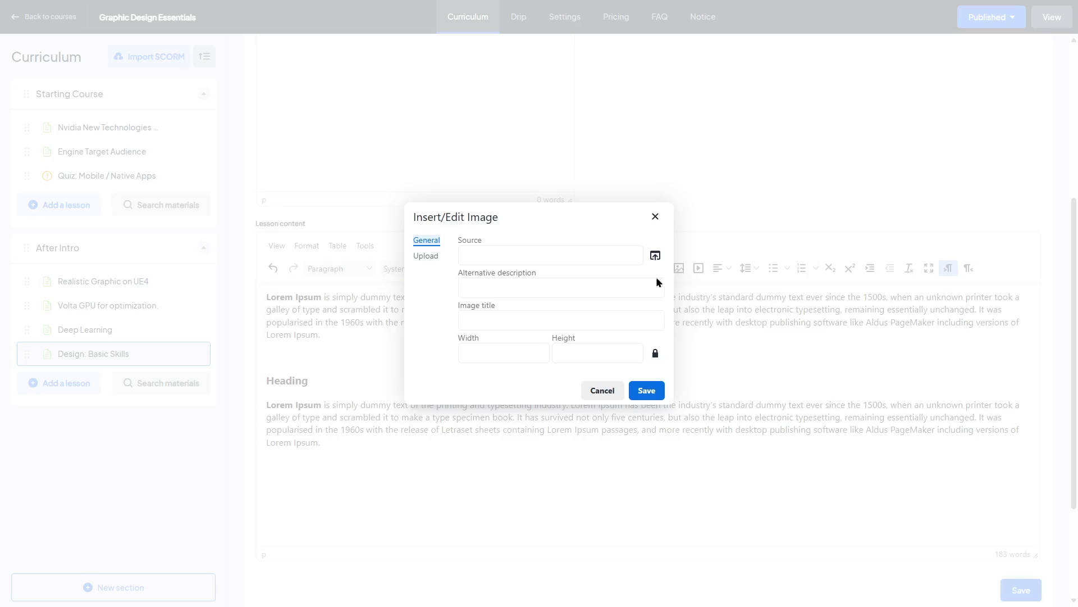
click(425, 256)
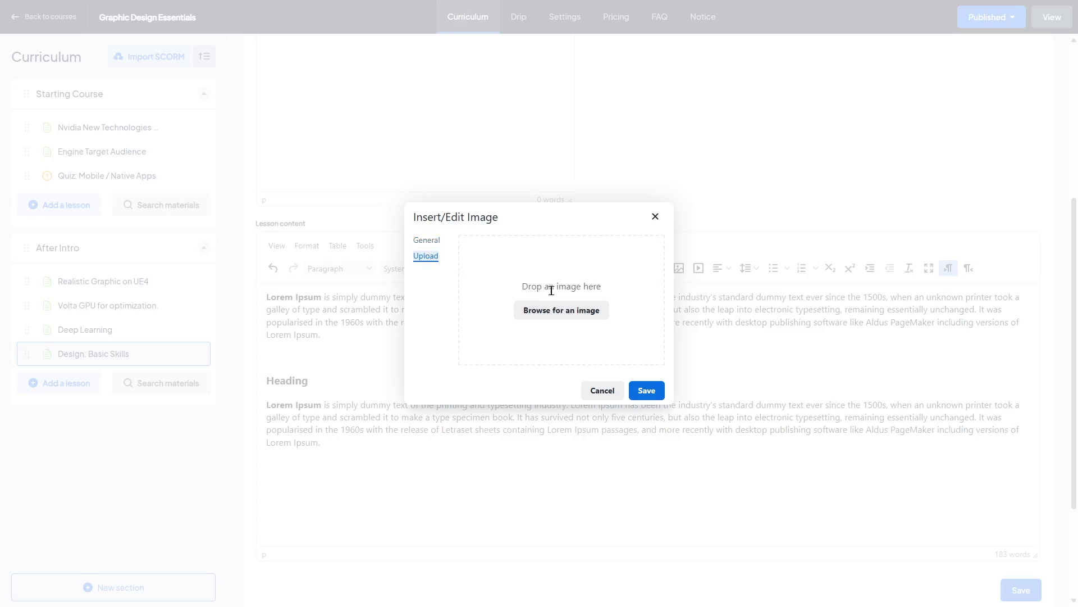
click(430, 244)
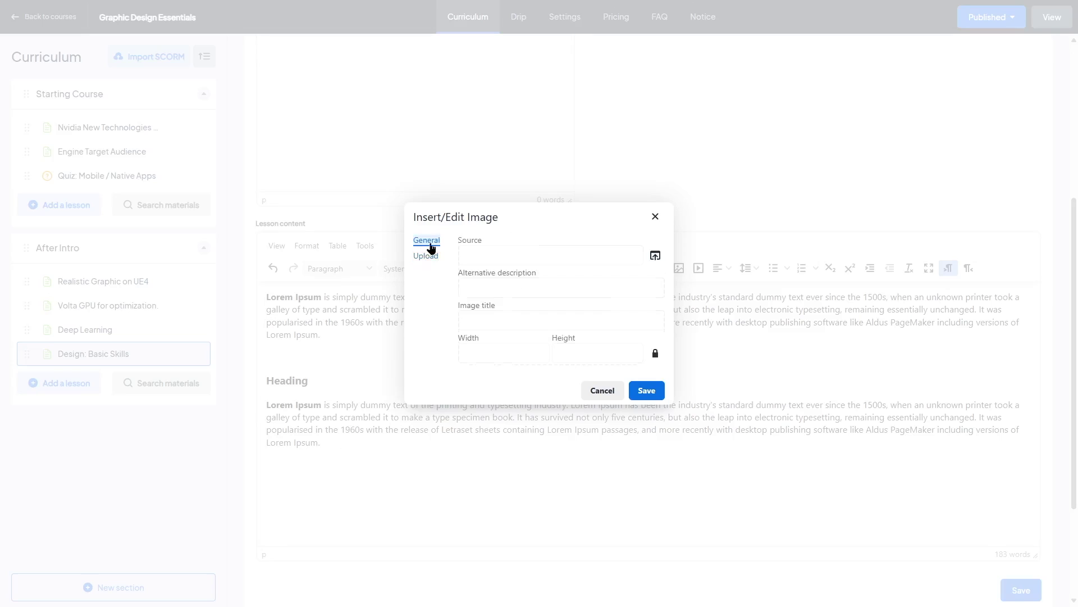
click(504, 252)
click(503, 293)
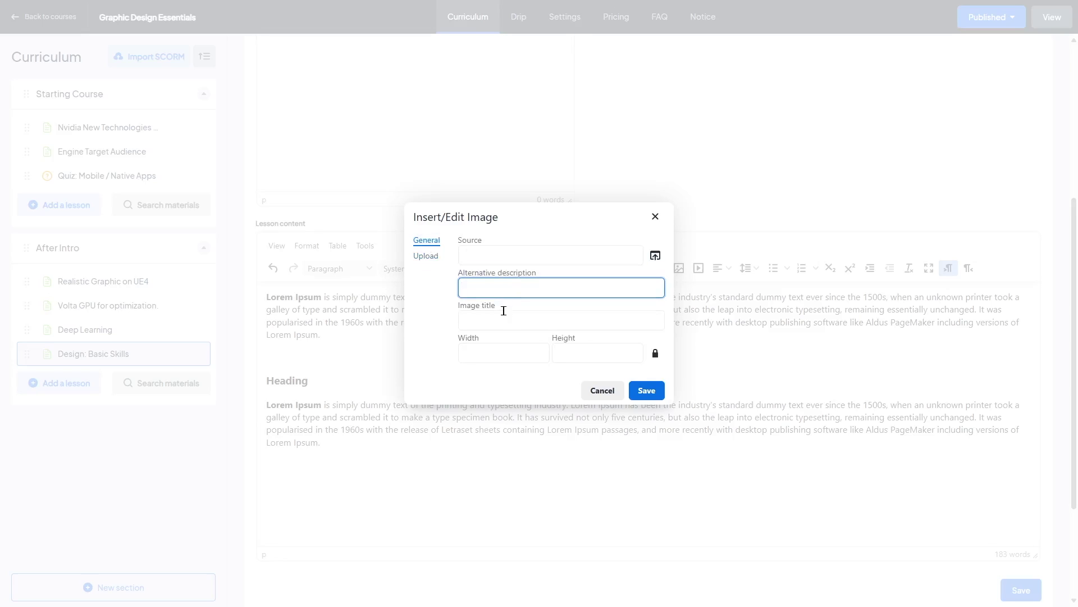
click(503, 317)
click(508, 354)
click(579, 350)
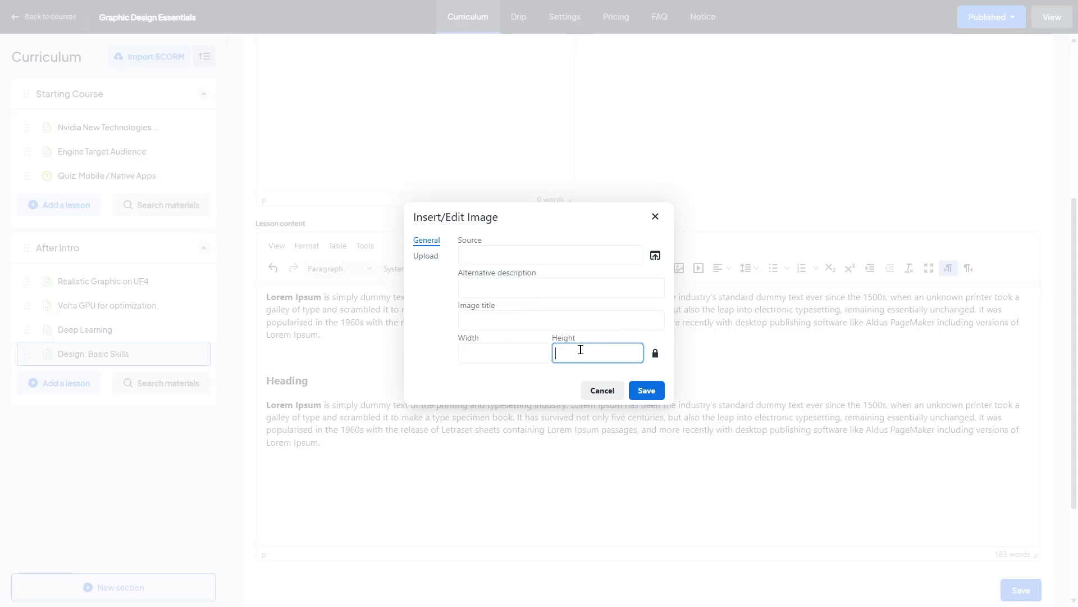
click(615, 395)
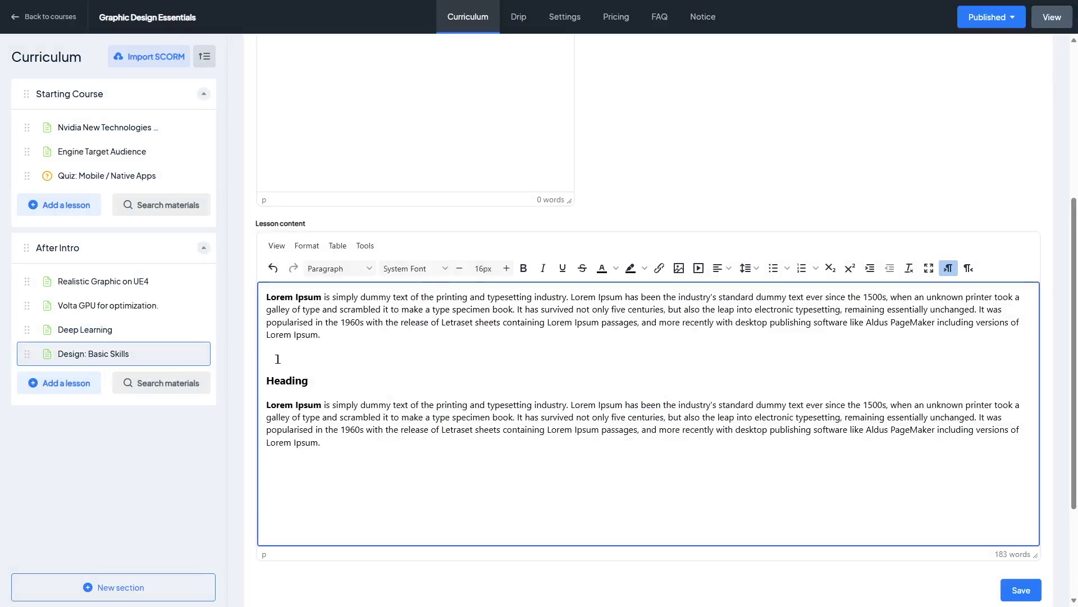
click(133, 333)
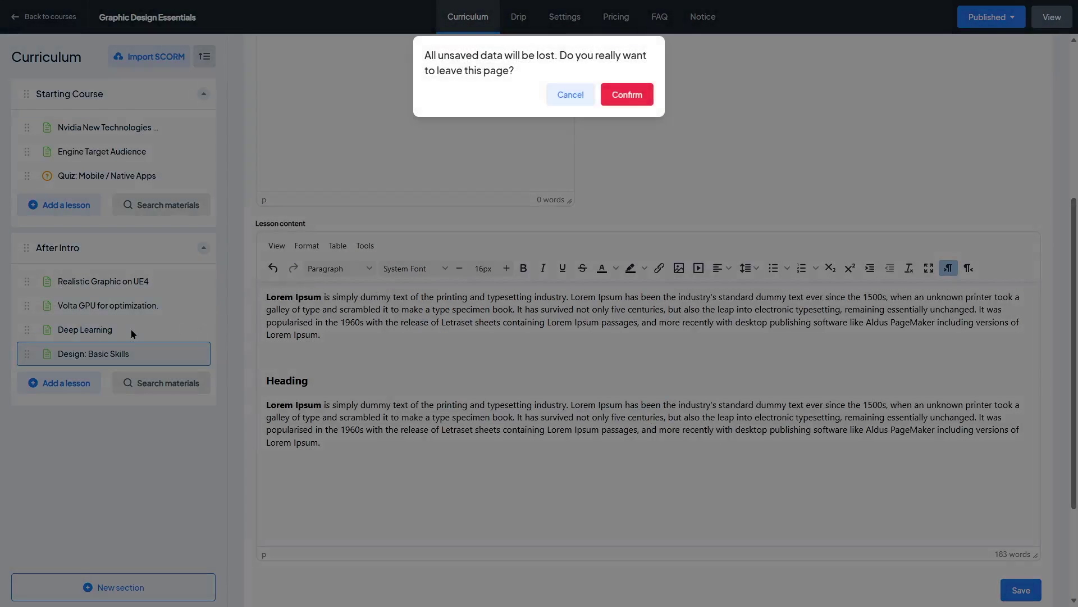
click(647, 103)
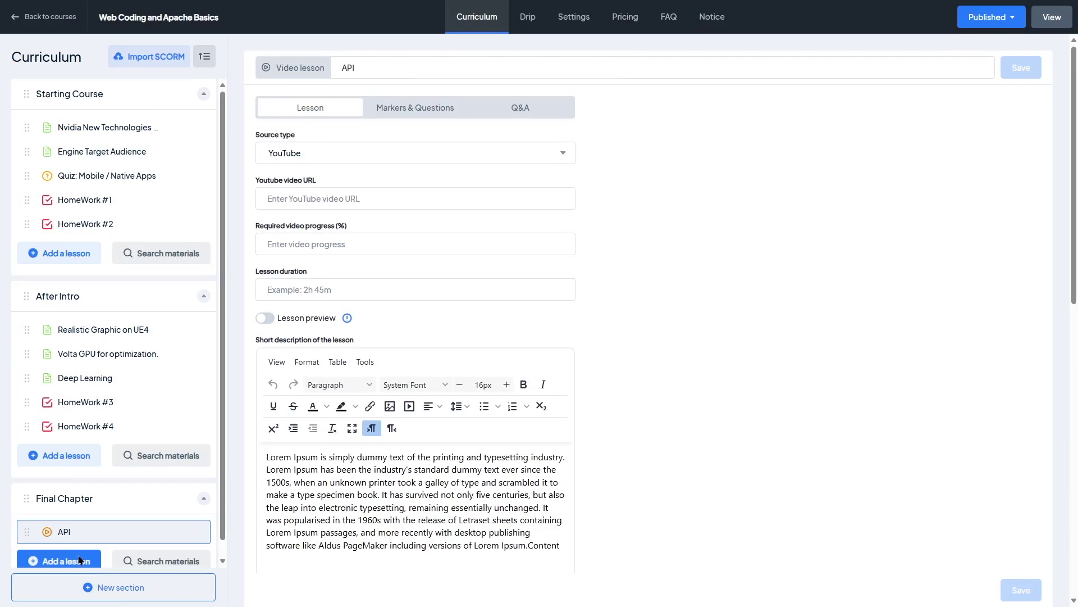
Add a Google Meet lesson to Final Chapter with start date 06/23/2025.
click(80, 560)
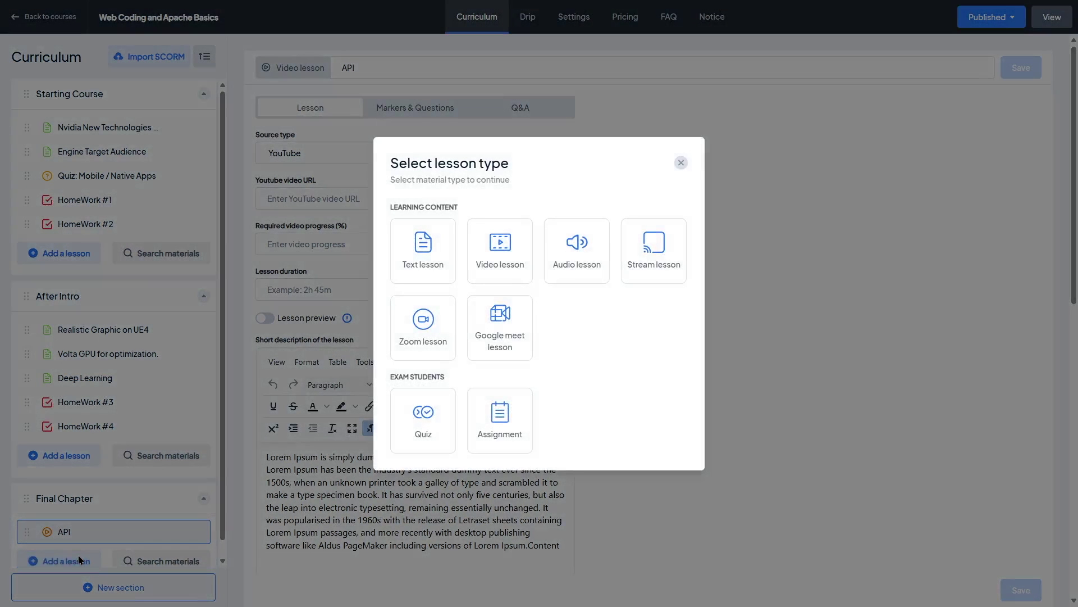
click(504, 345)
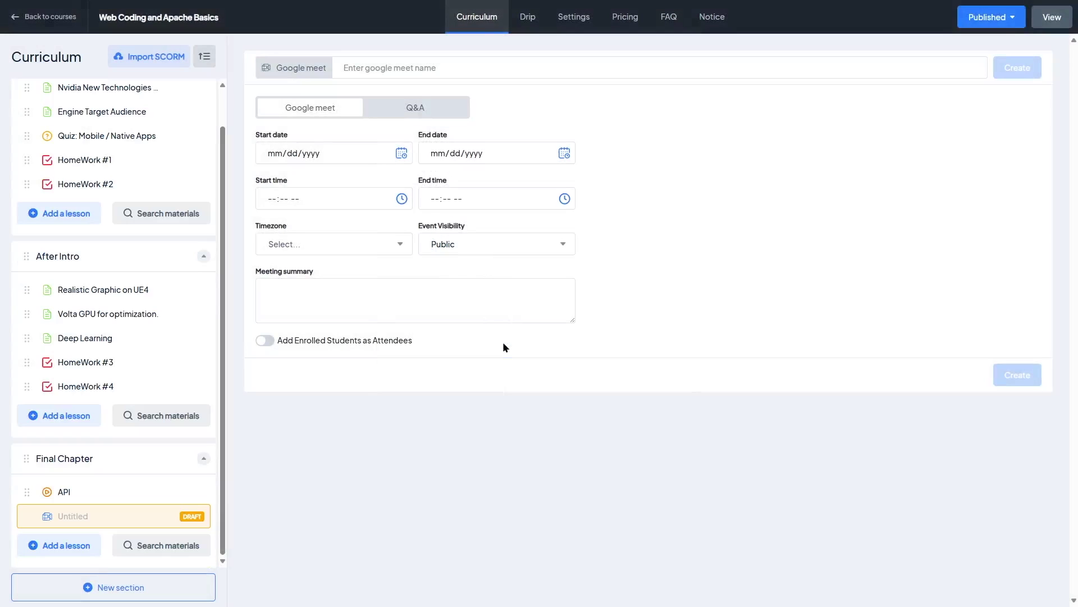
click(323, 152)
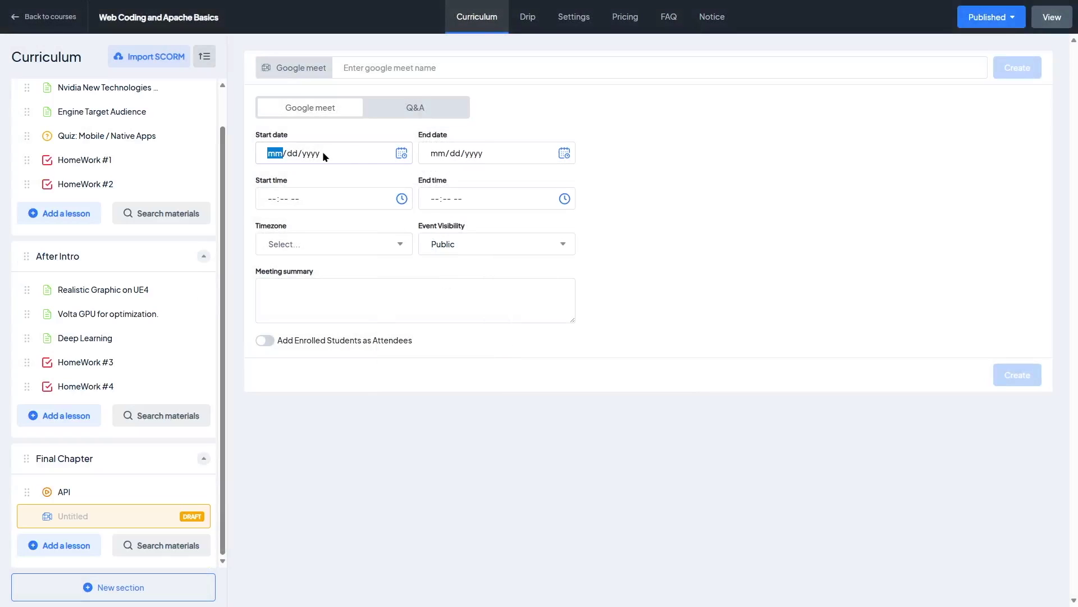
click(402, 153)
click(285, 263)
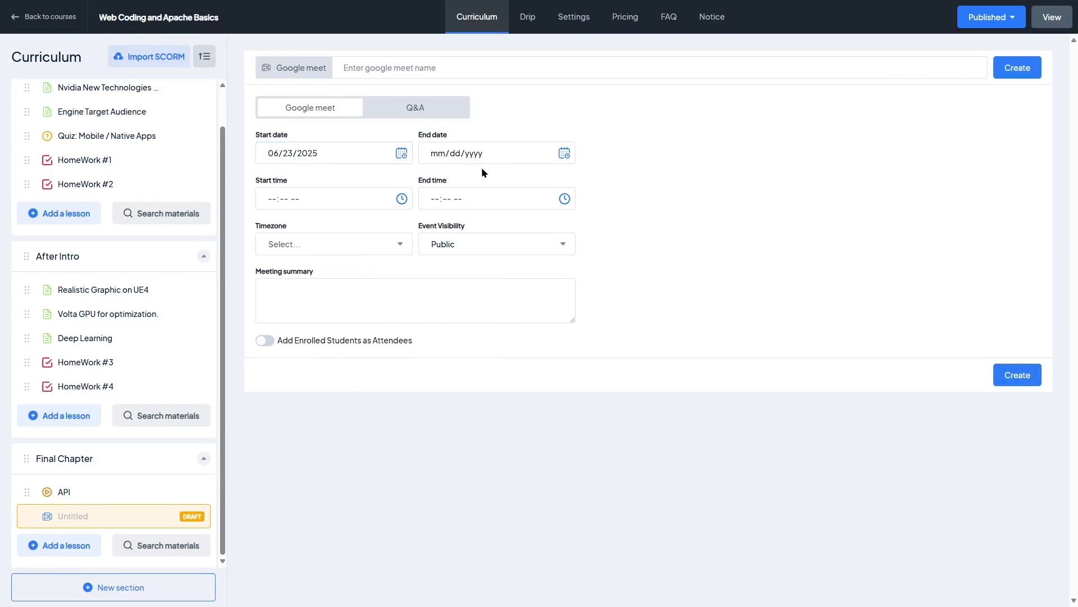
Set the meeting end date to 06/23/2025 and pick 08 as the start hour.
click(491, 160)
key(Tab)
key(Tab)
click(564, 153)
click(456, 267)
click(346, 196)
click(399, 199)
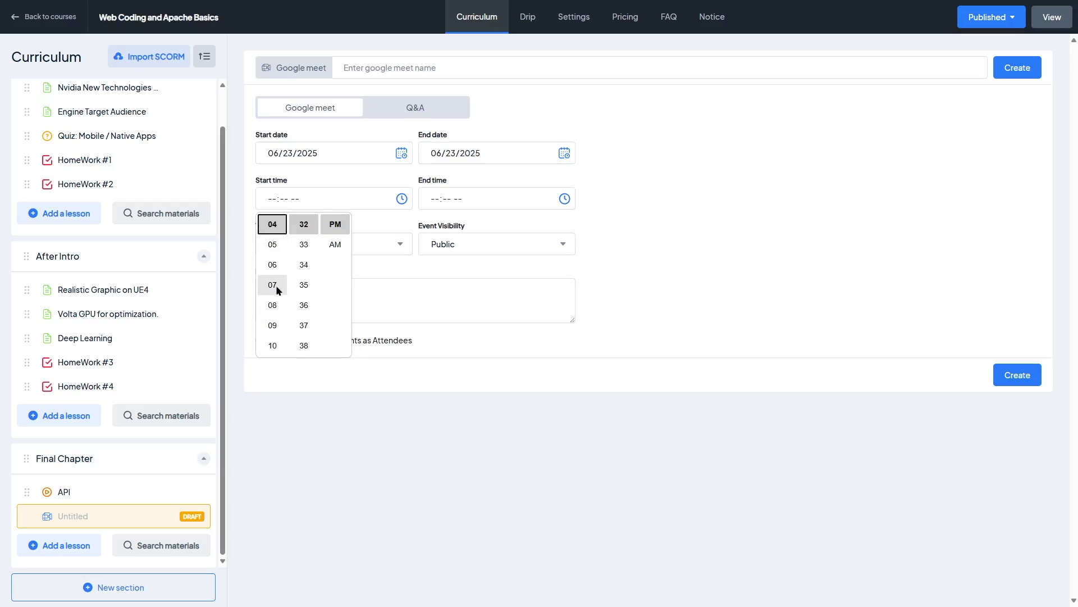
click(272, 307)
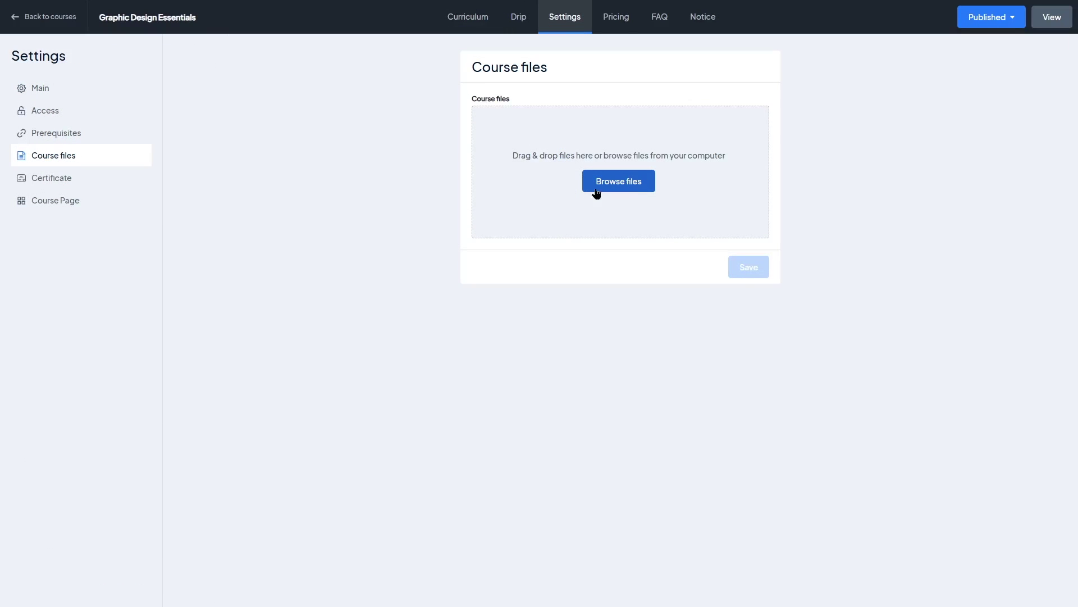
Return from the Course files settings to the course Curriculum tab.
click(468, 22)
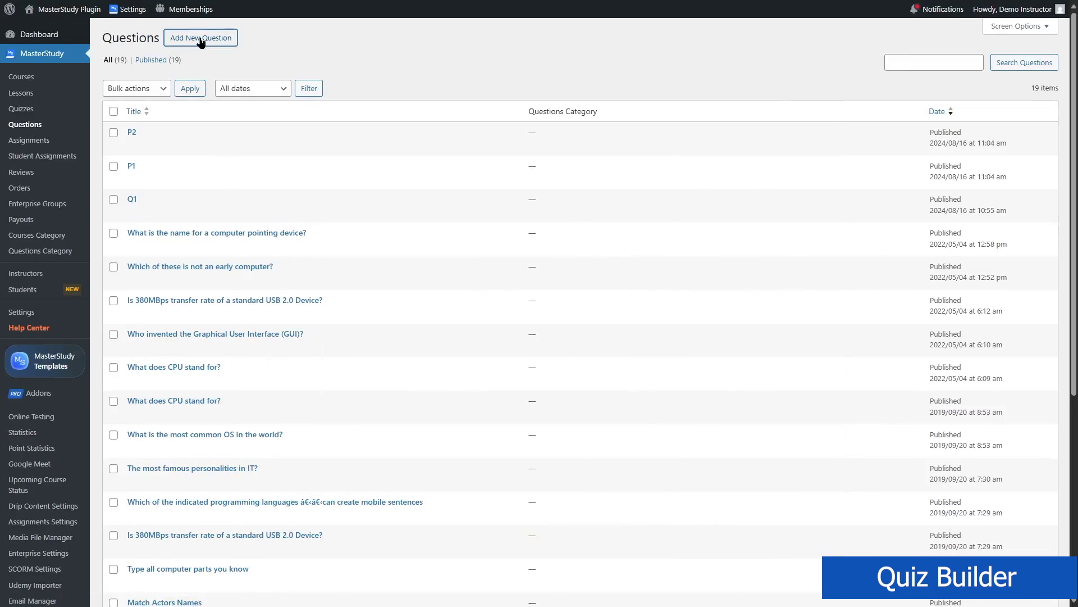
Start a new Single choice question reading 'What is the color of the sky?'.
click(201, 38)
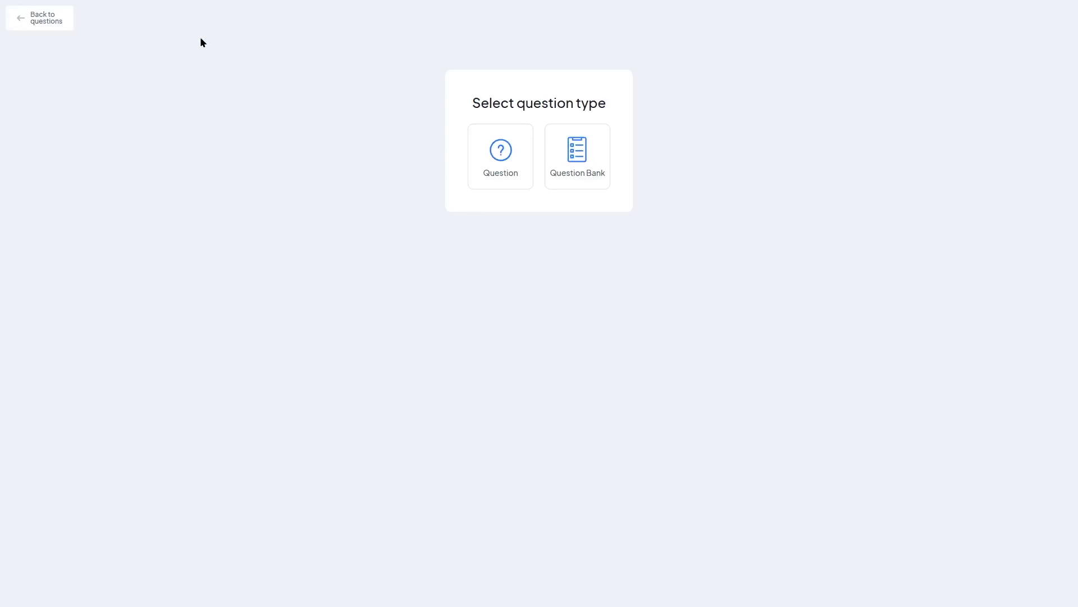
click(508, 171)
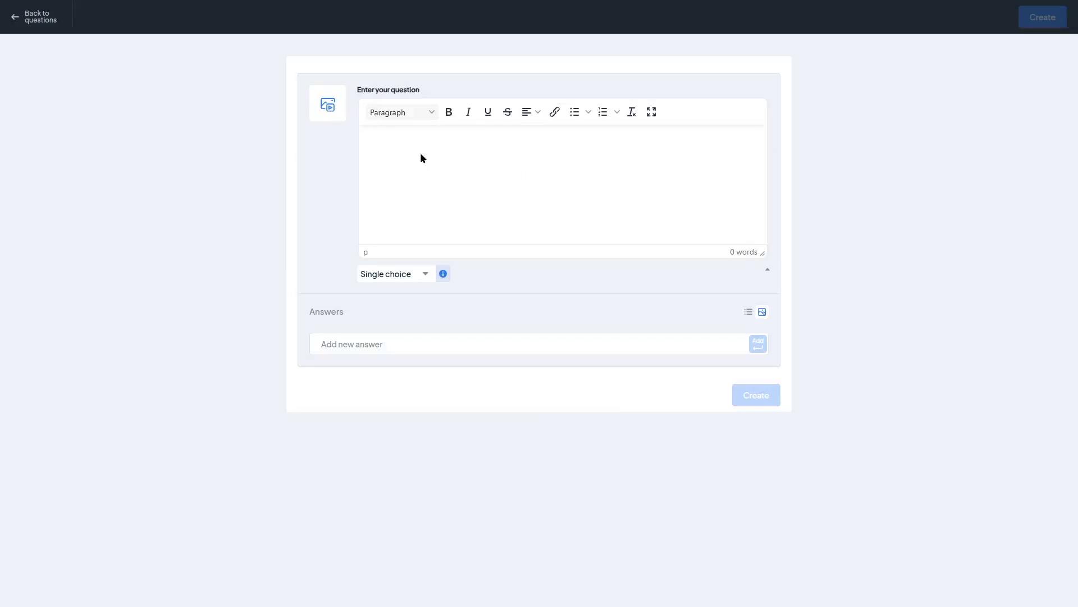
click(425, 276)
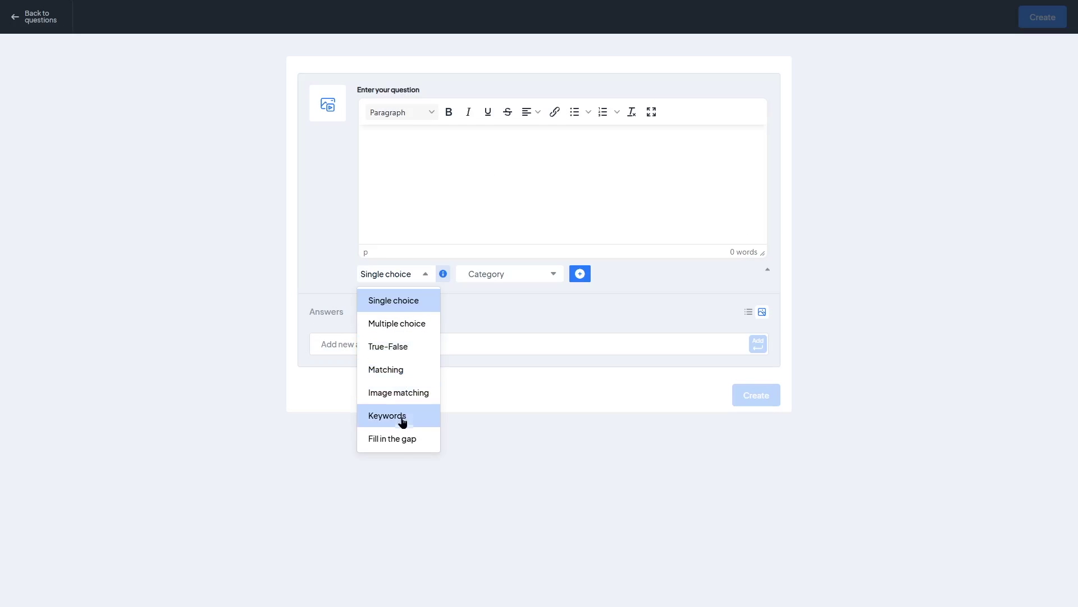
click(407, 298)
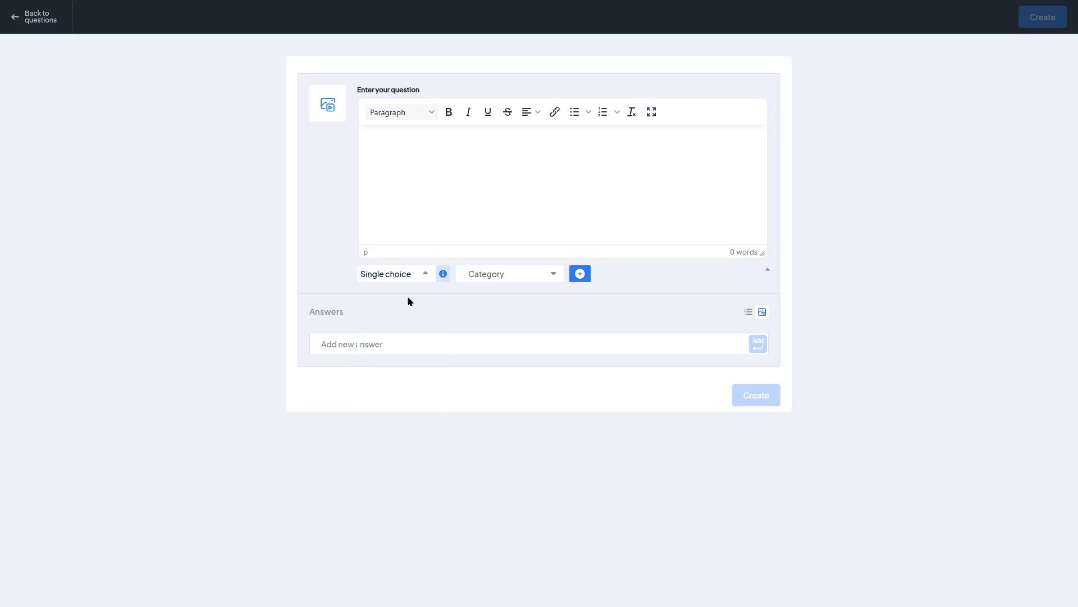
click(408, 222)
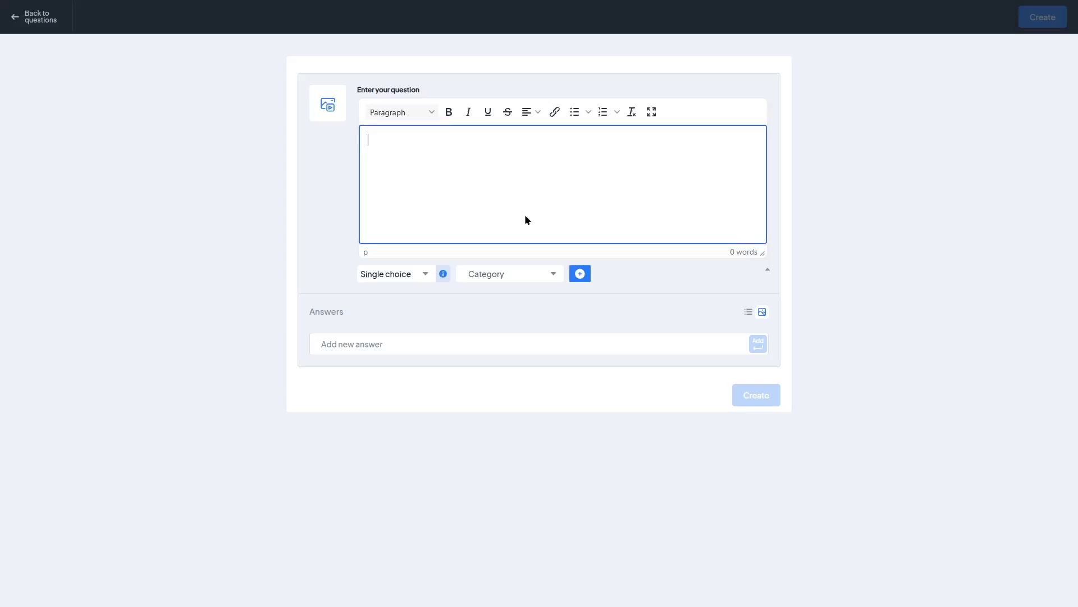
text(What is the color of the sky?)
Add 'Green' as the question's first answer.
click(503, 349)
text(Gr)
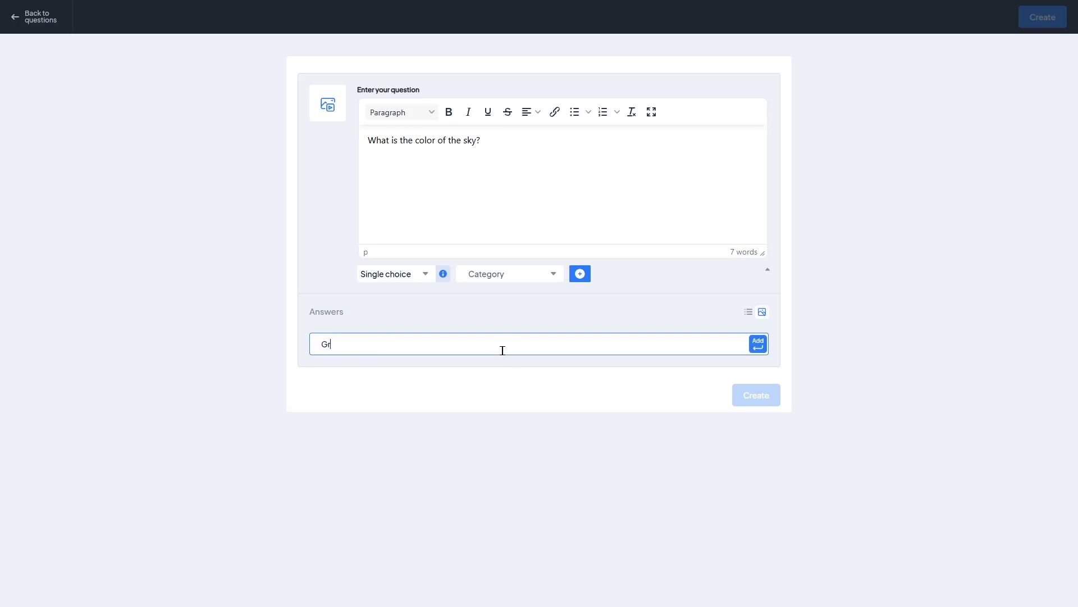
text(een)
key(Return)
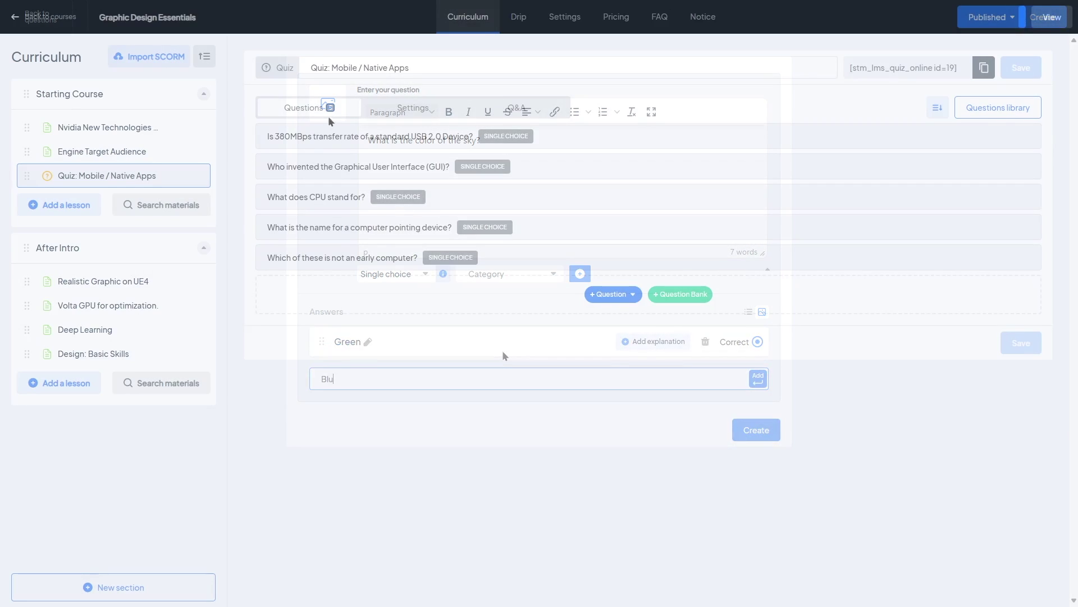
Add a single-choice question, then import 'What is the color of the sky?' from the Questions library.
click(615, 295)
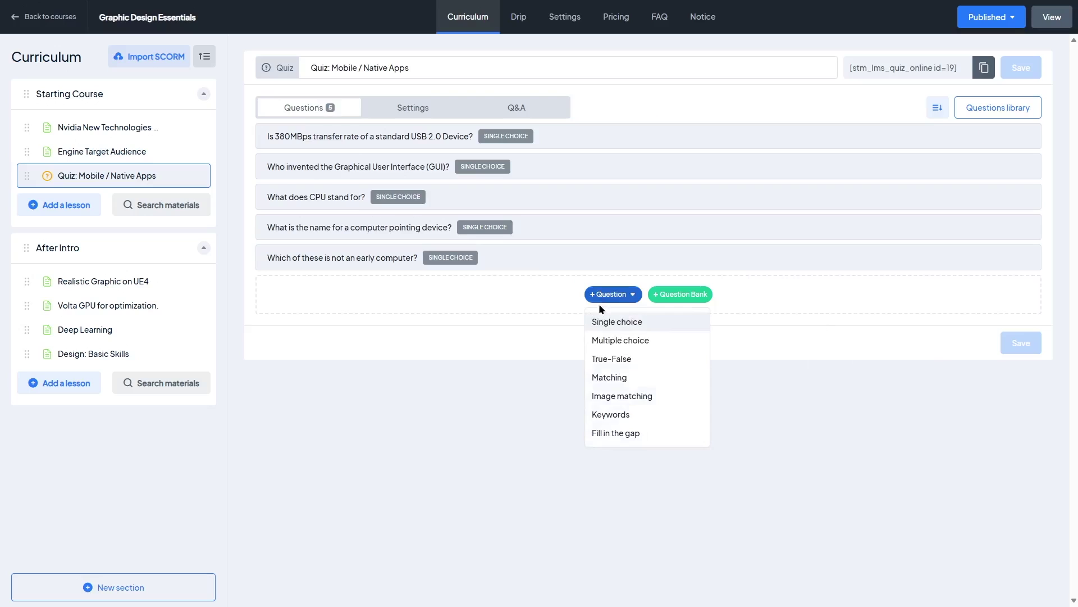
click(596, 316)
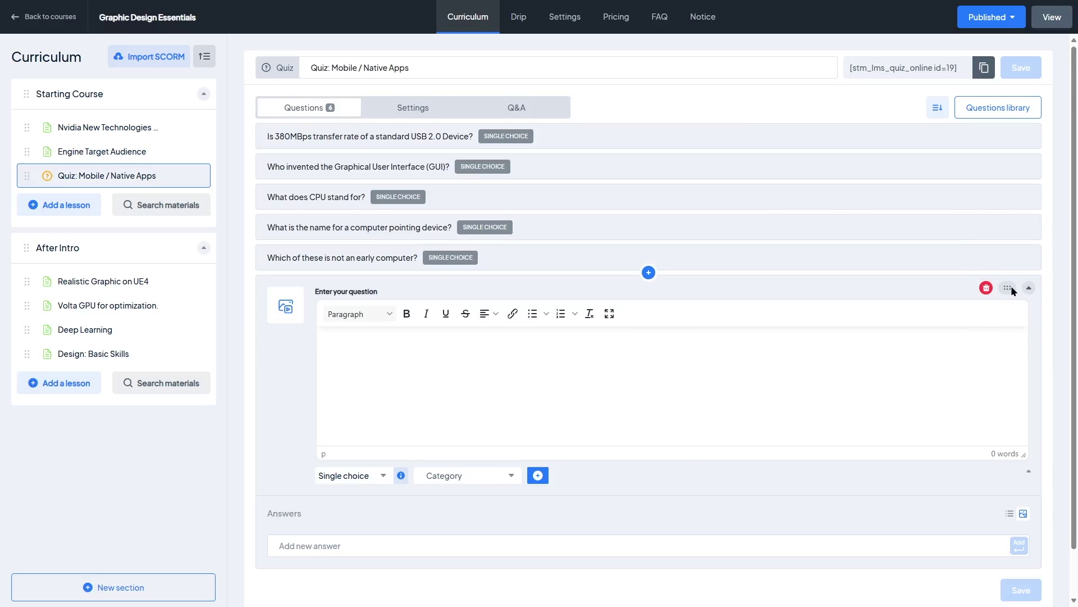
click(1030, 112)
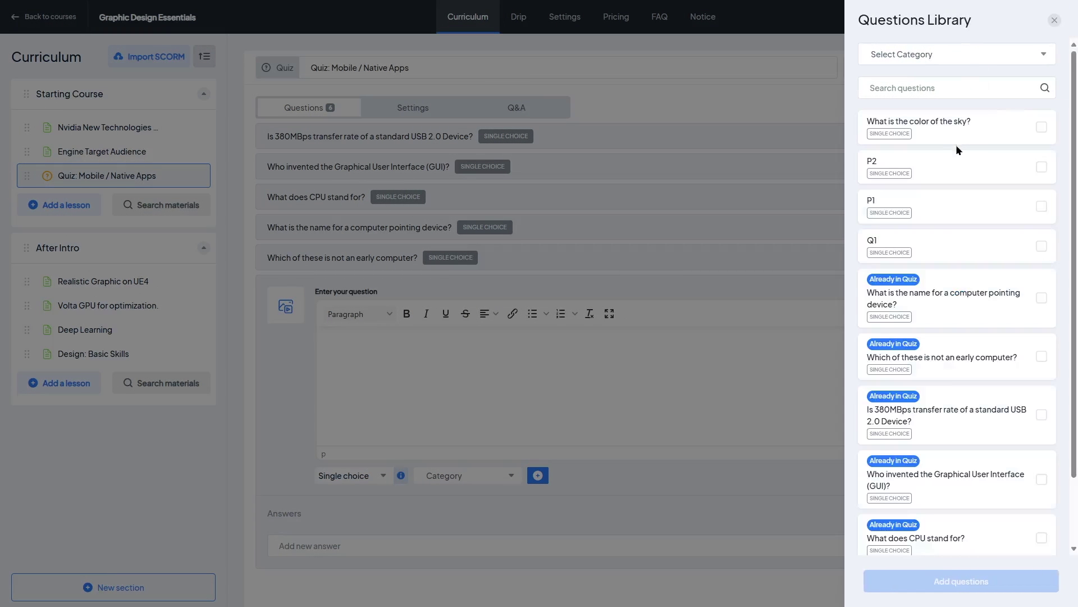
click(1045, 129)
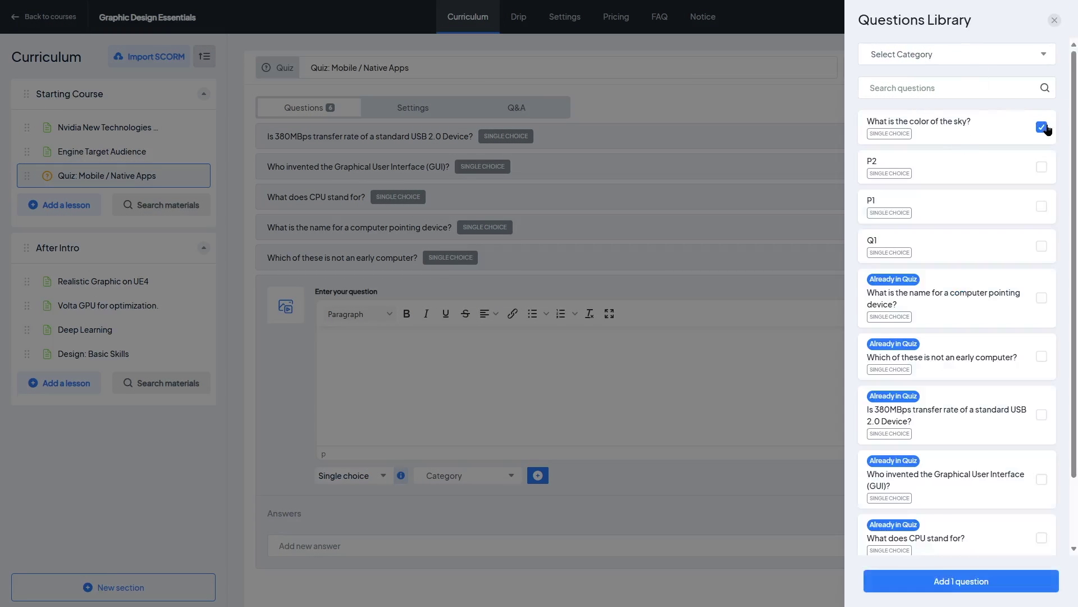
click(961, 581)
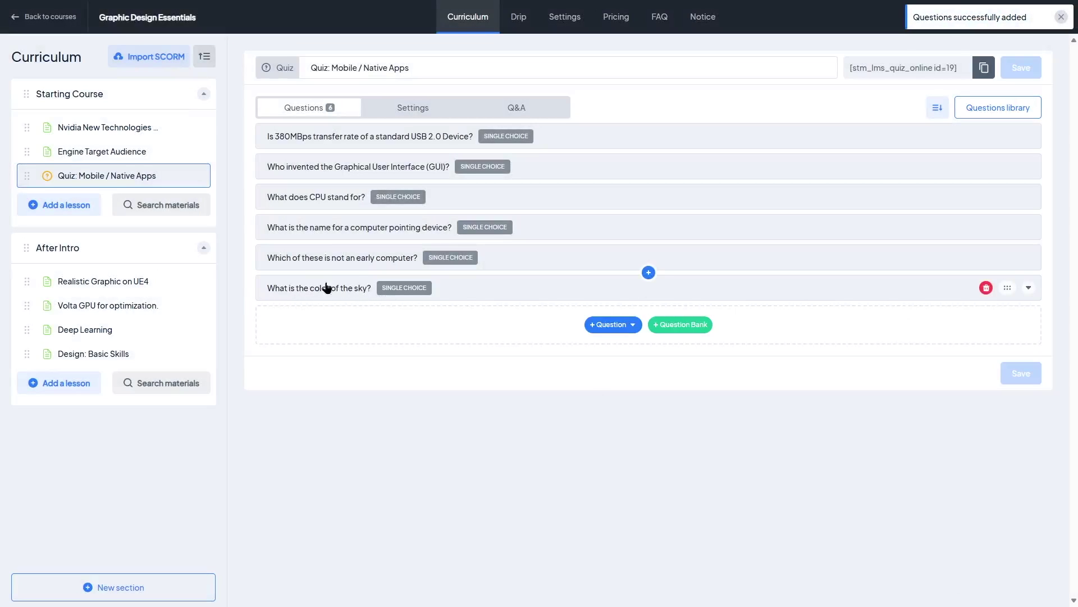
Add an Image matching question with one image question-answer pair, then collapse the USB question.
drag(270, 288, 285, 228)
click(356, 328)
click(613, 324)
click(622, 426)
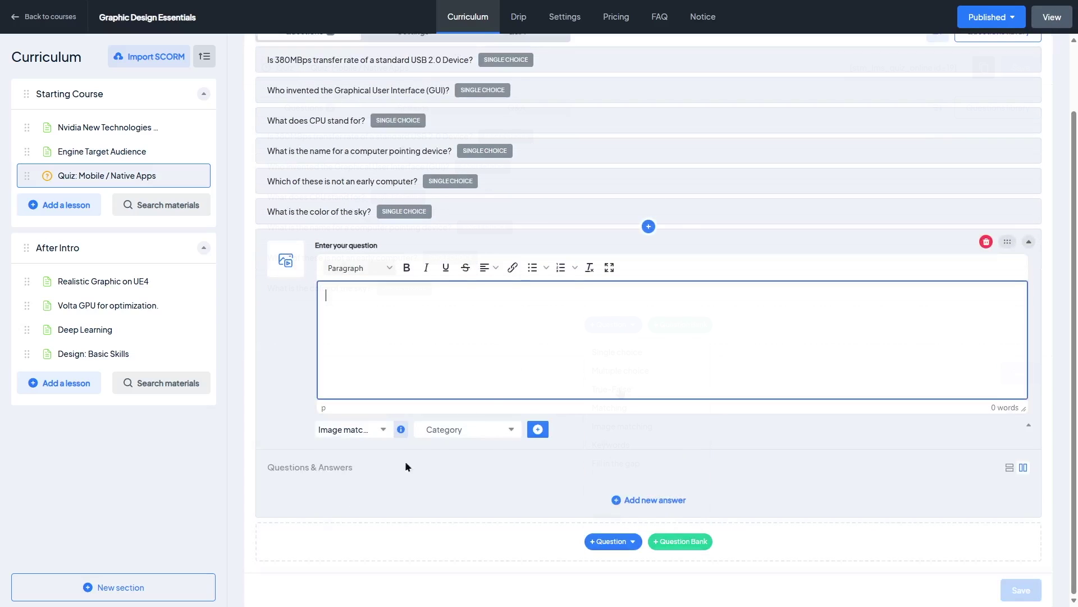
click(635, 501)
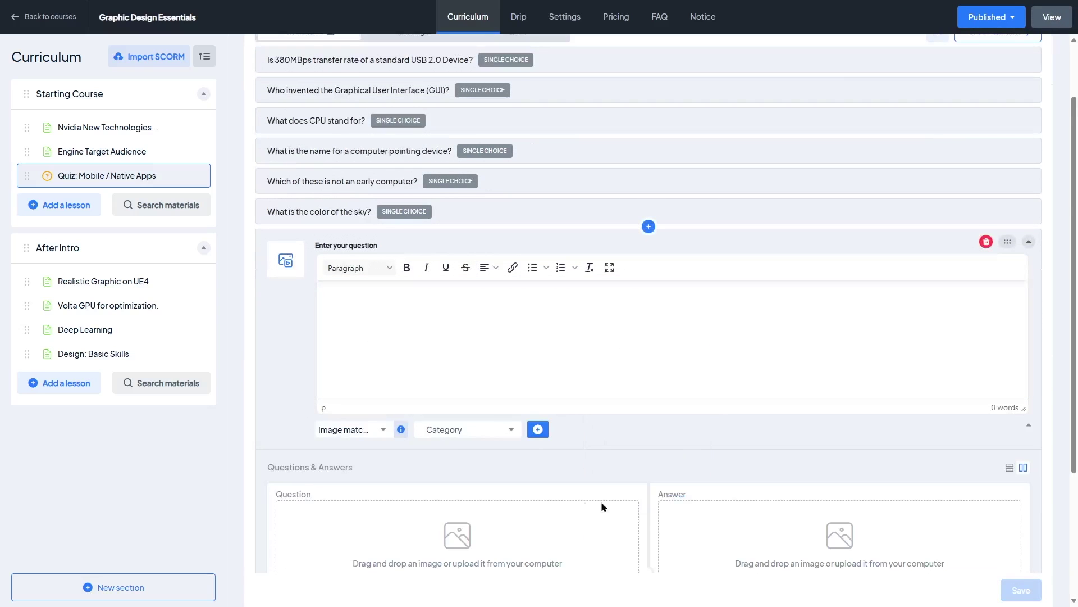
scroll(562, 450, down, 3)
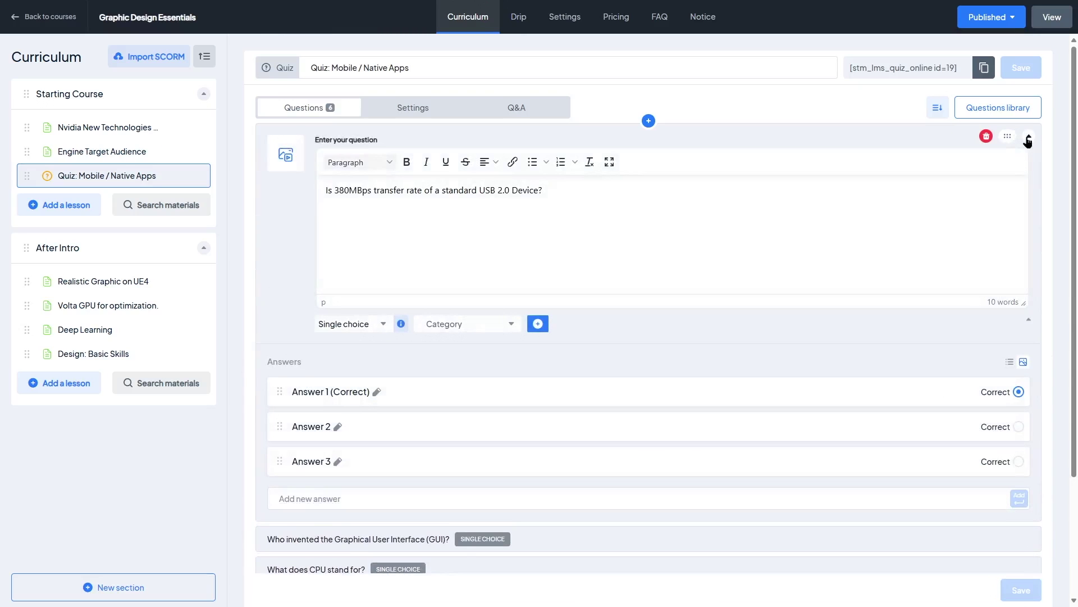
click(1028, 139)
Review the quiz description, time units, Default quiz style and lesson content in Settings.
click(424, 108)
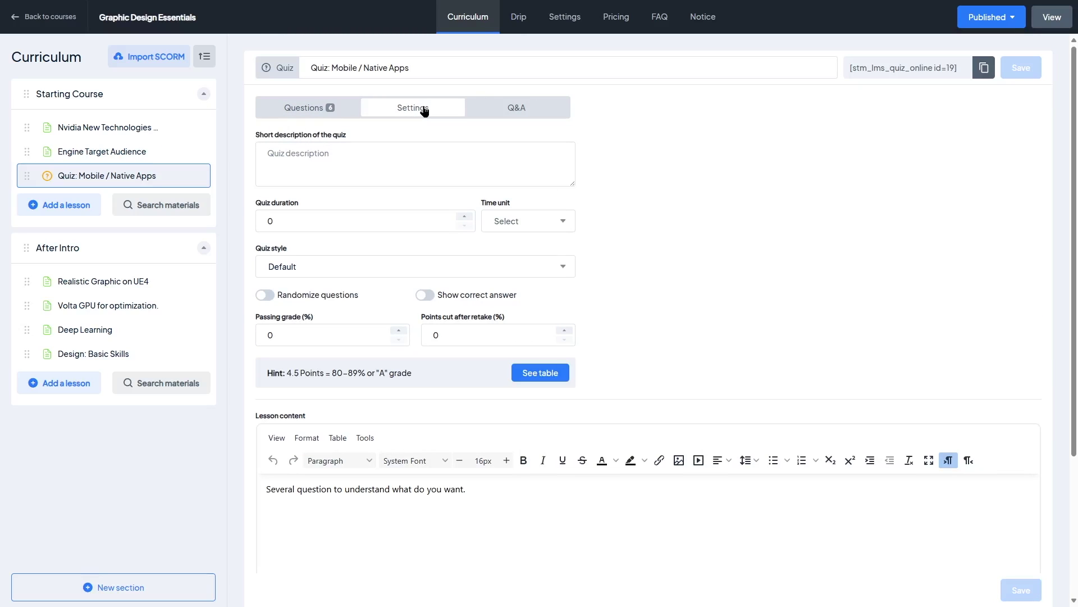
click(355, 163)
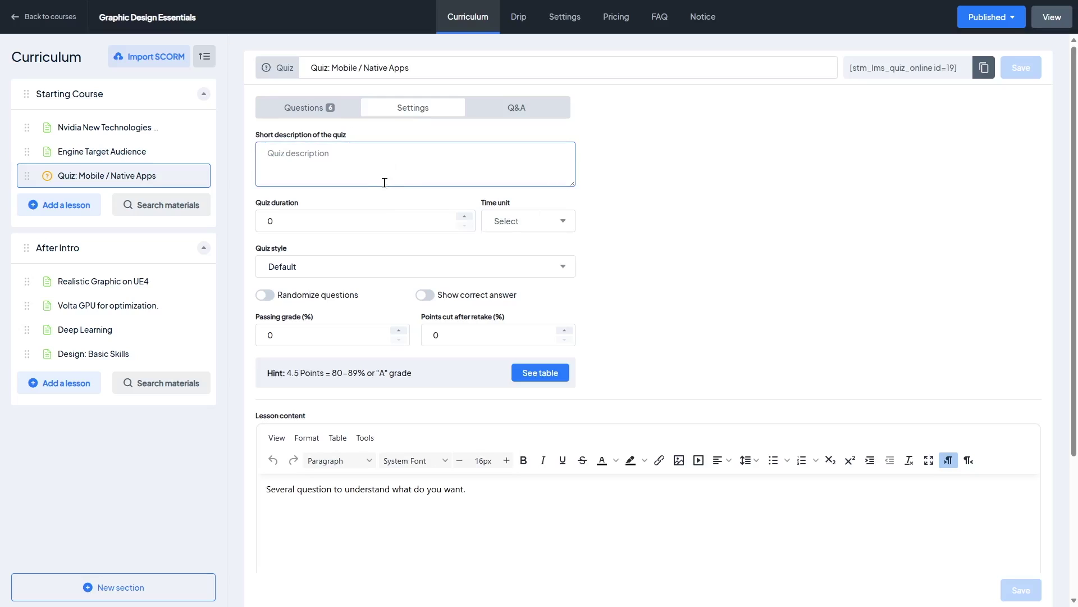
click(516, 227)
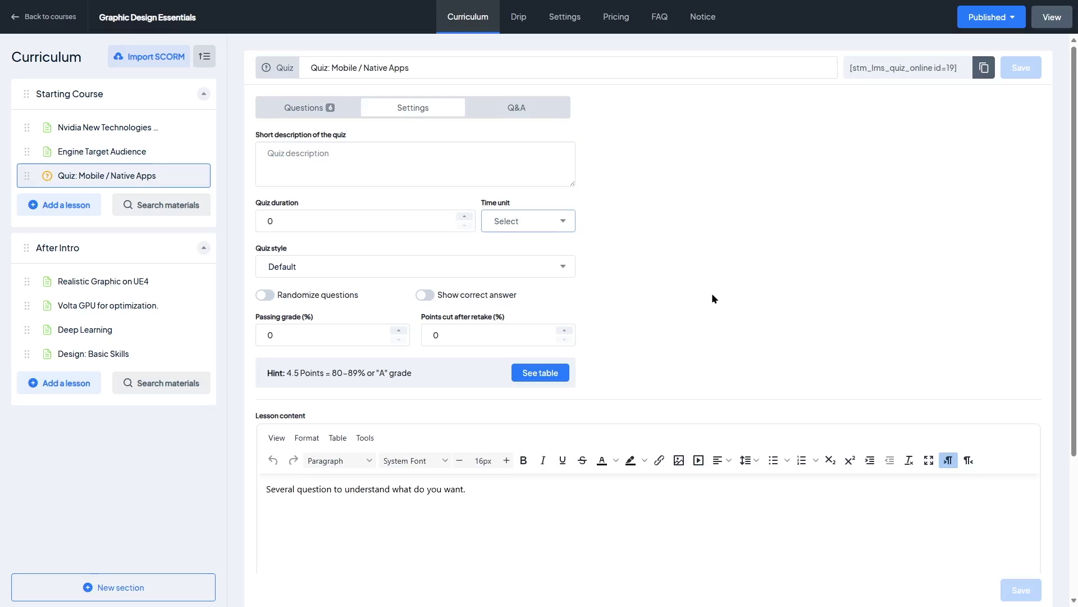
click(446, 273)
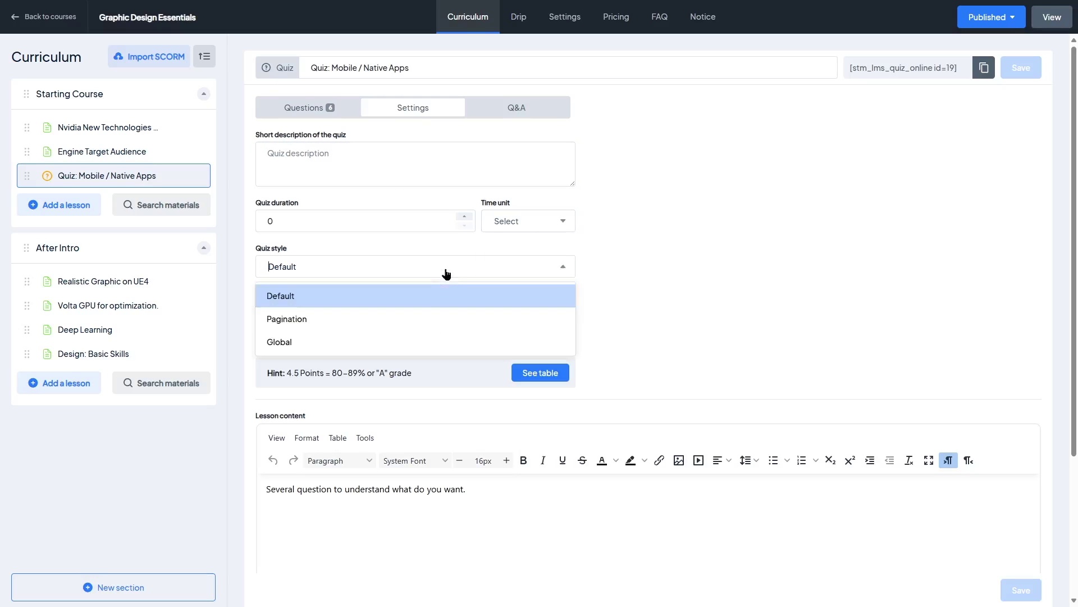
click(638, 336)
scroll(737, 321, down, 3)
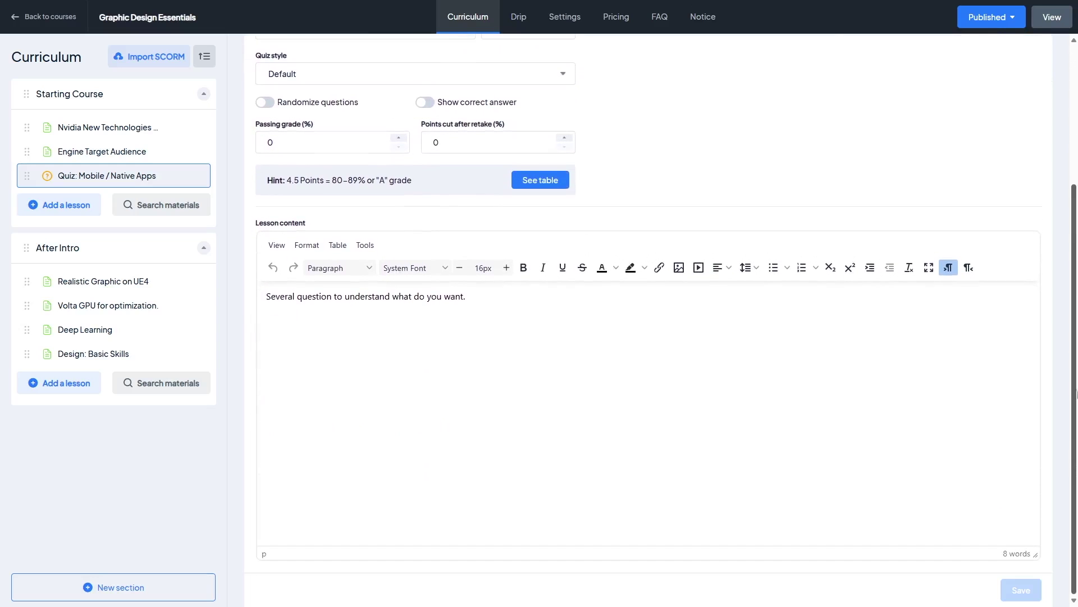
drag(473, 303, 266, 303)
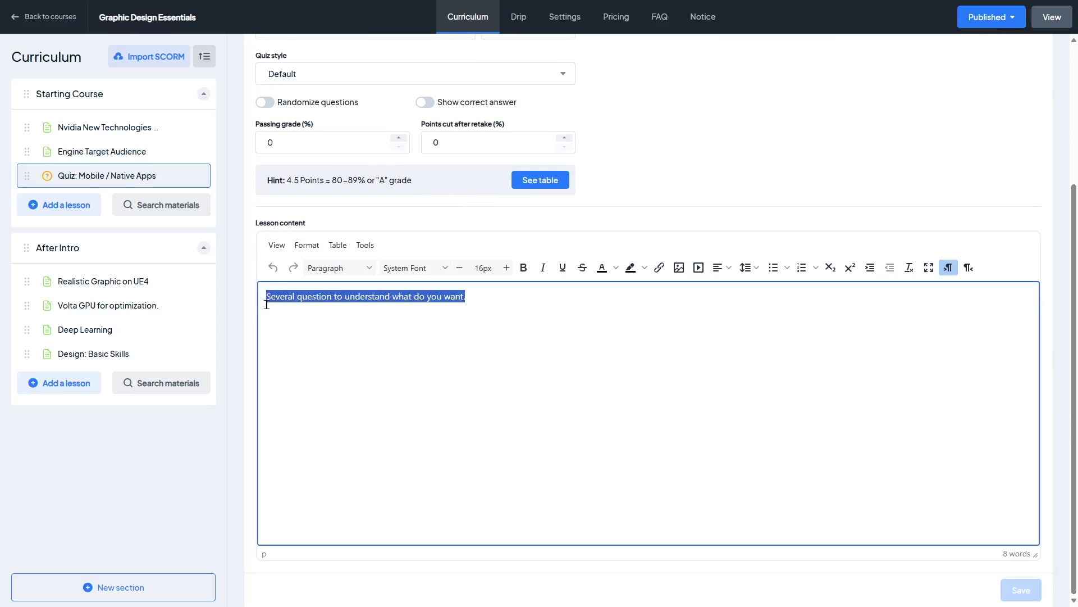
click(348, 339)
scroll(511, 328, up, 3)
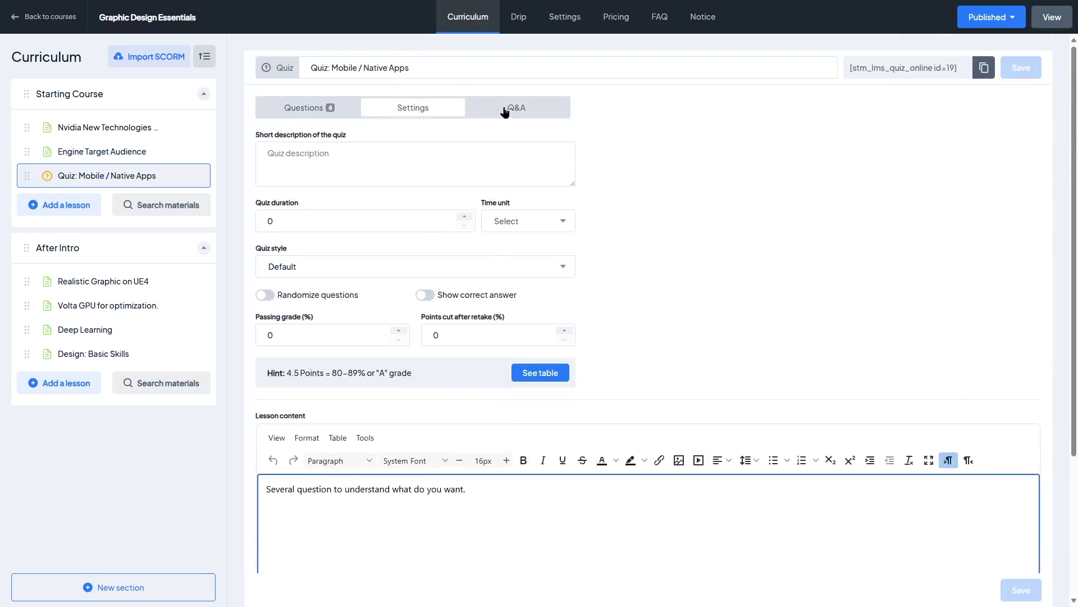
click(505, 112)
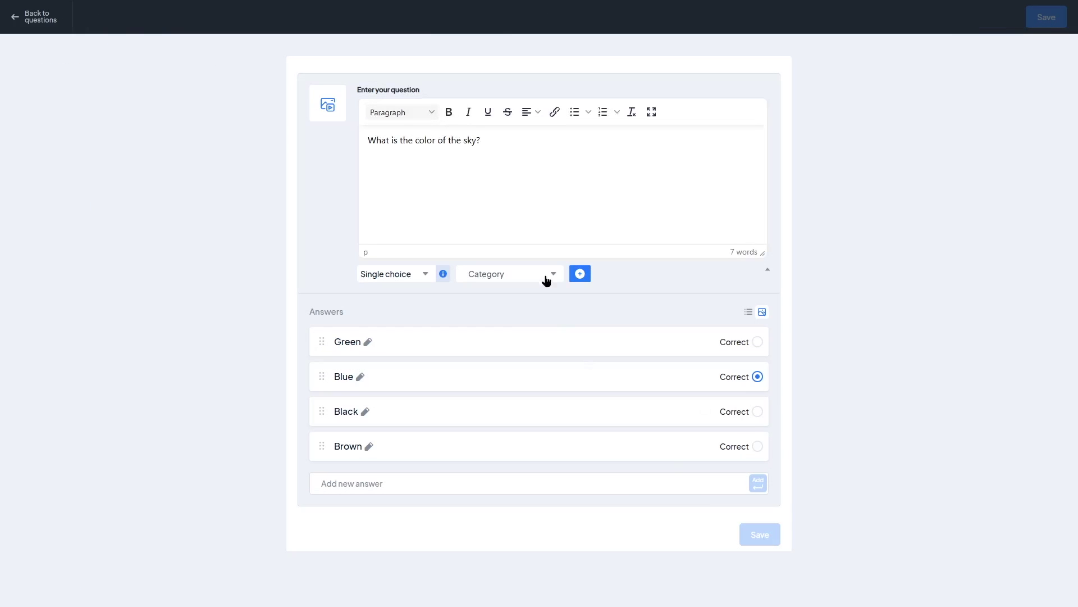
click(543, 278)
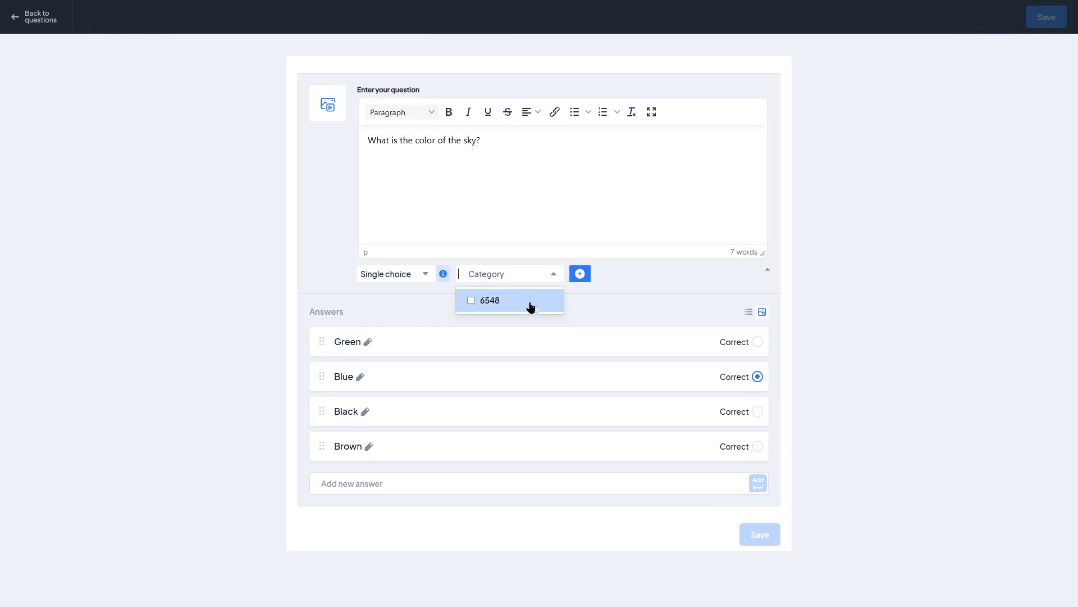
click(964, 309)
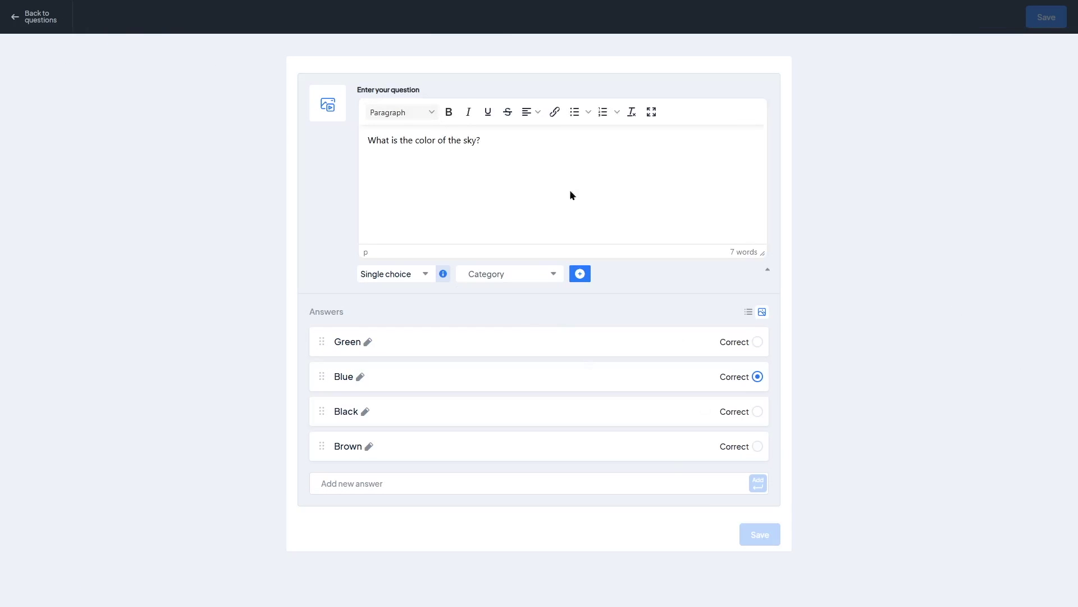
click(321, 106)
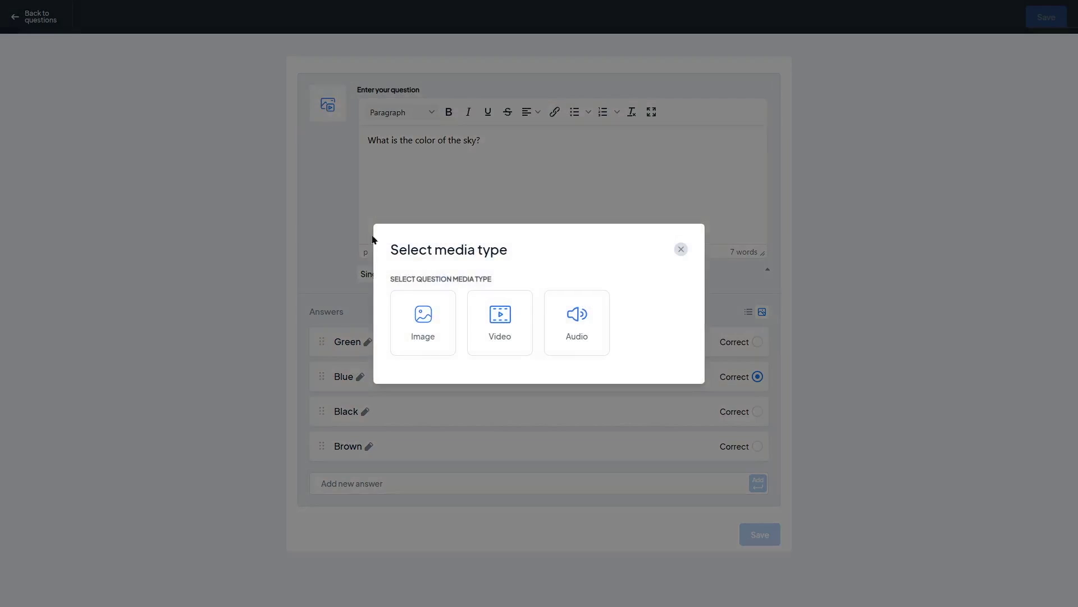
click(416, 330)
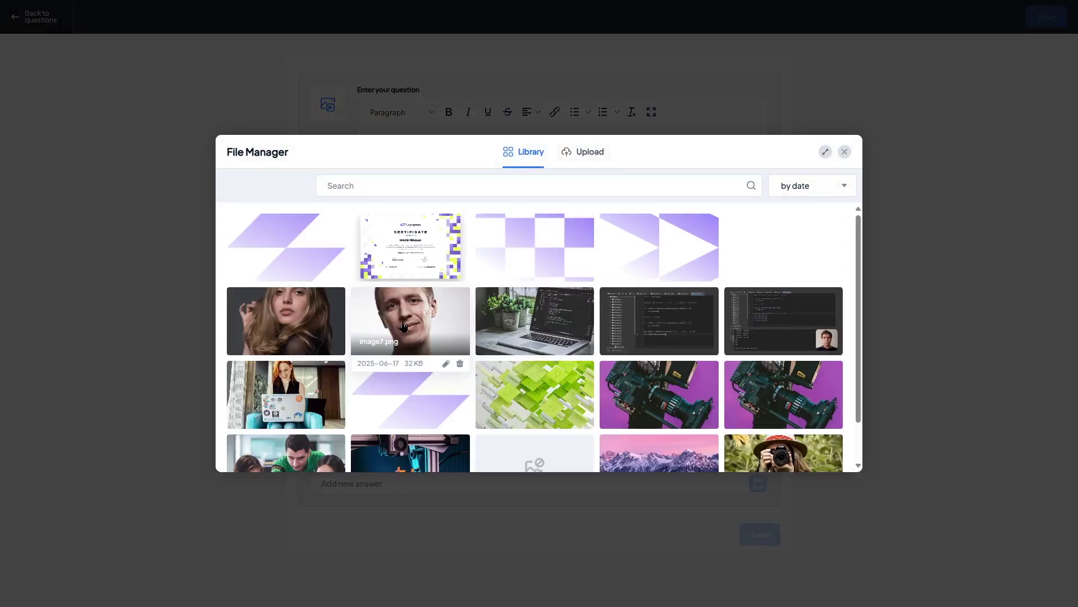
scroll(407, 324, down, 1)
scroll(414, 326, up, 1)
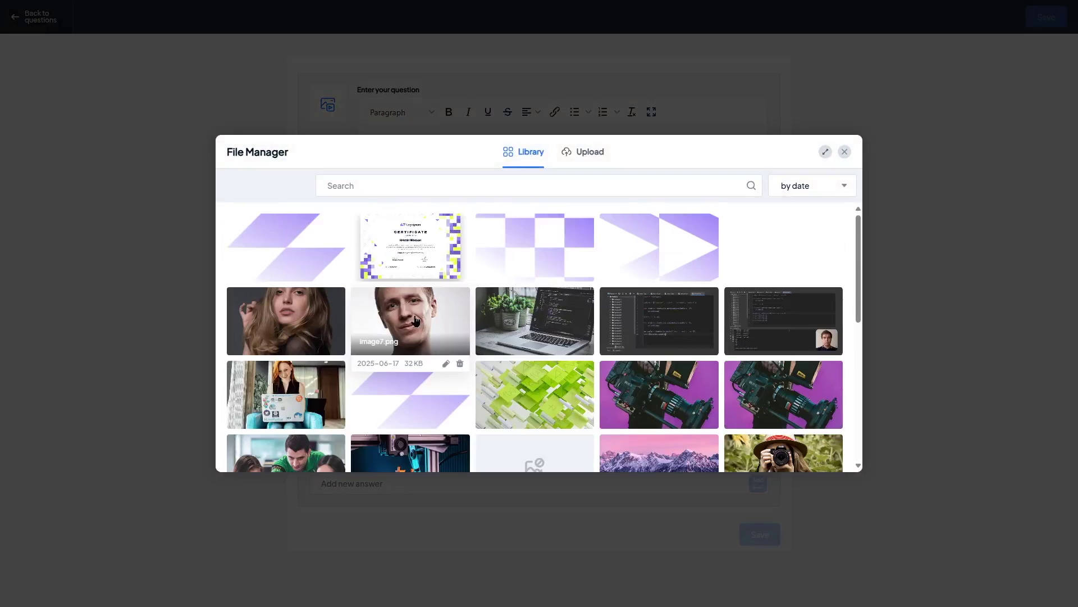
click(583, 151)
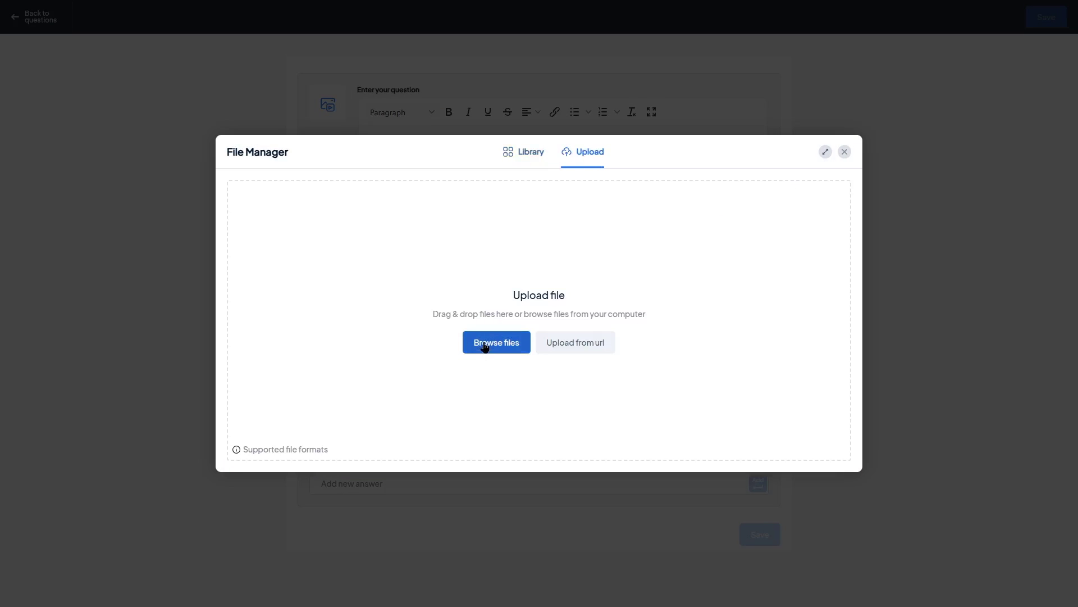
click(522, 152)
click(844, 152)
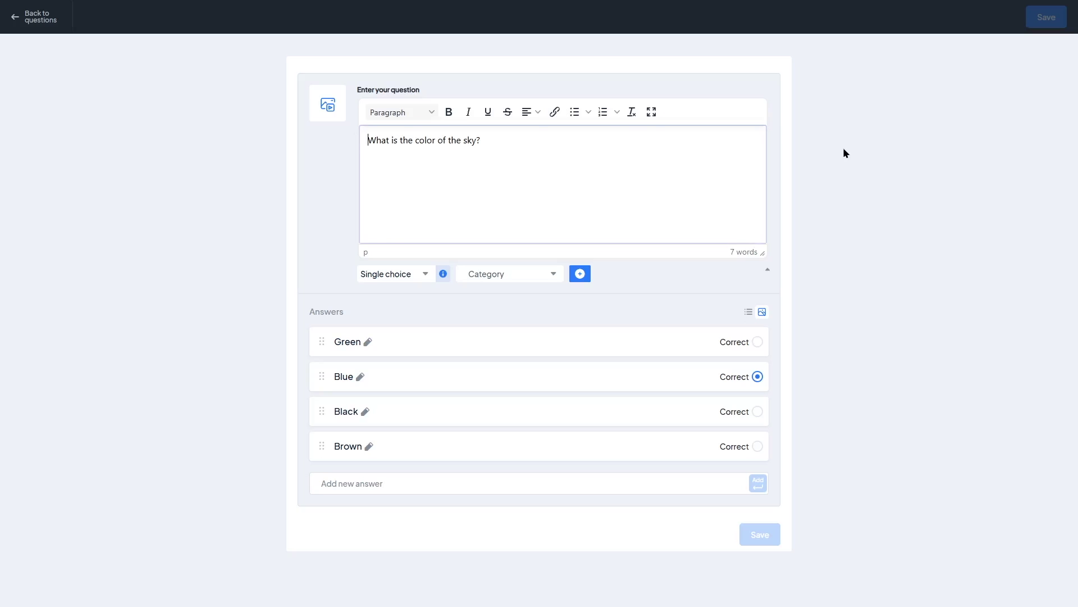
click(18, 31)
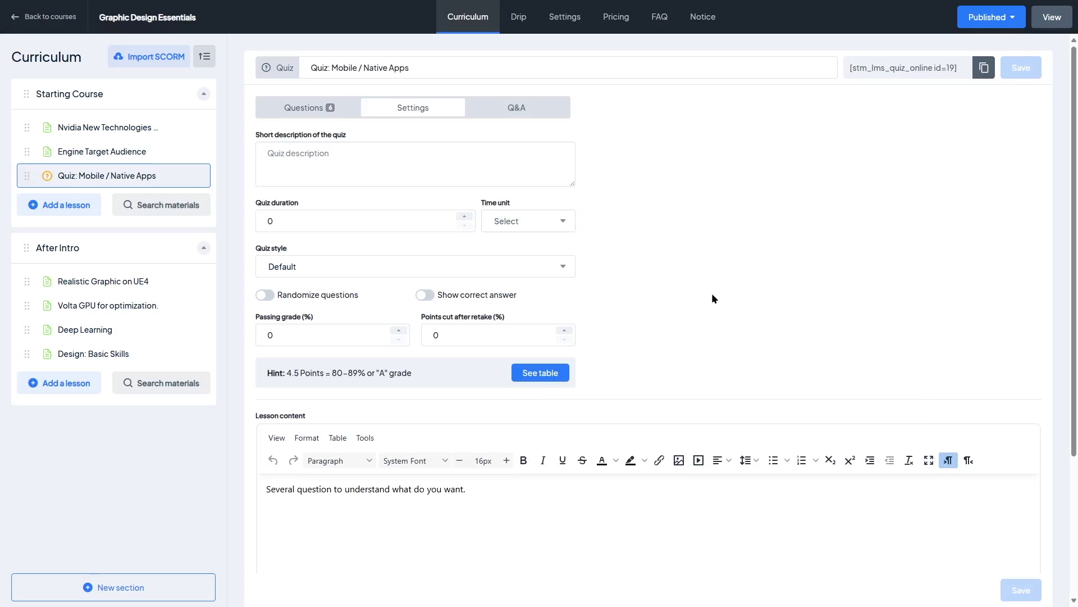
Review the quiz style options, keeping Default, and the lesson content text.
click(446, 272)
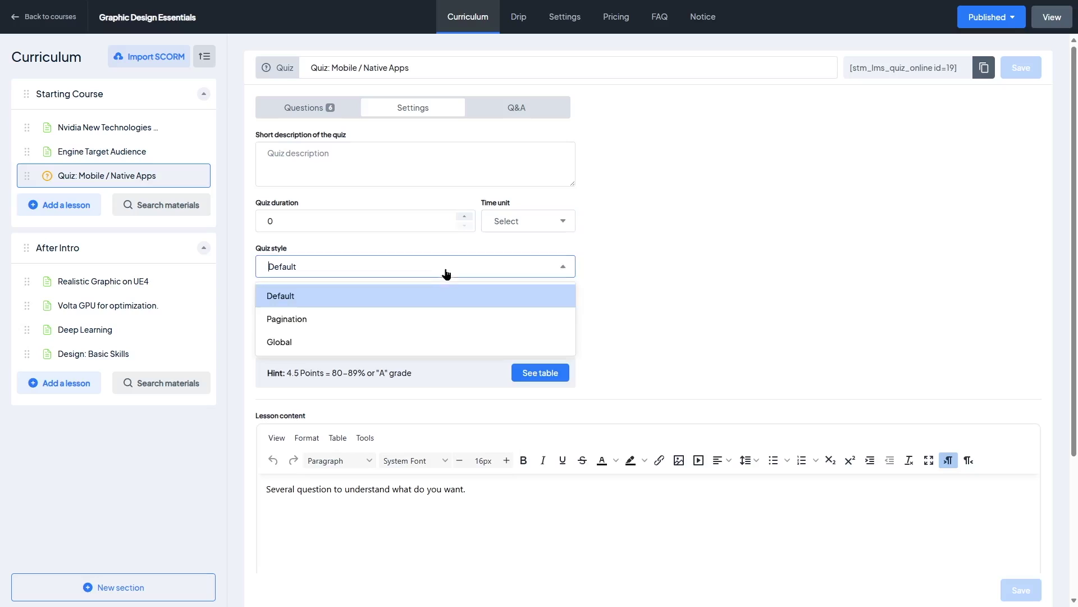
click(703, 335)
scroll(1075, 266, down, 1)
scroll(1075, 267, down, 4)
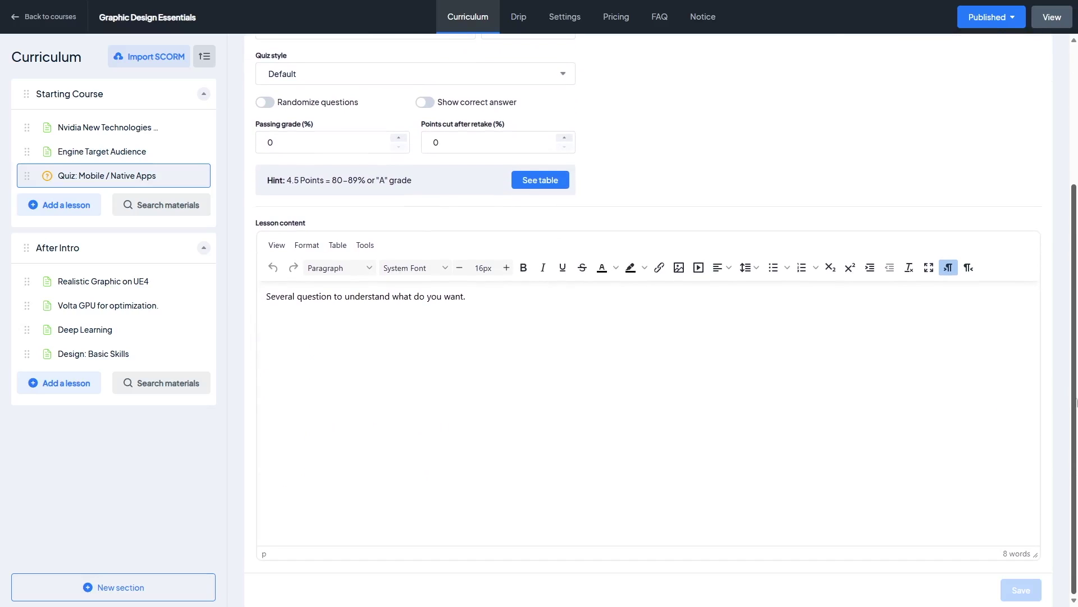
drag(474, 310, 265, 304)
click(348, 344)
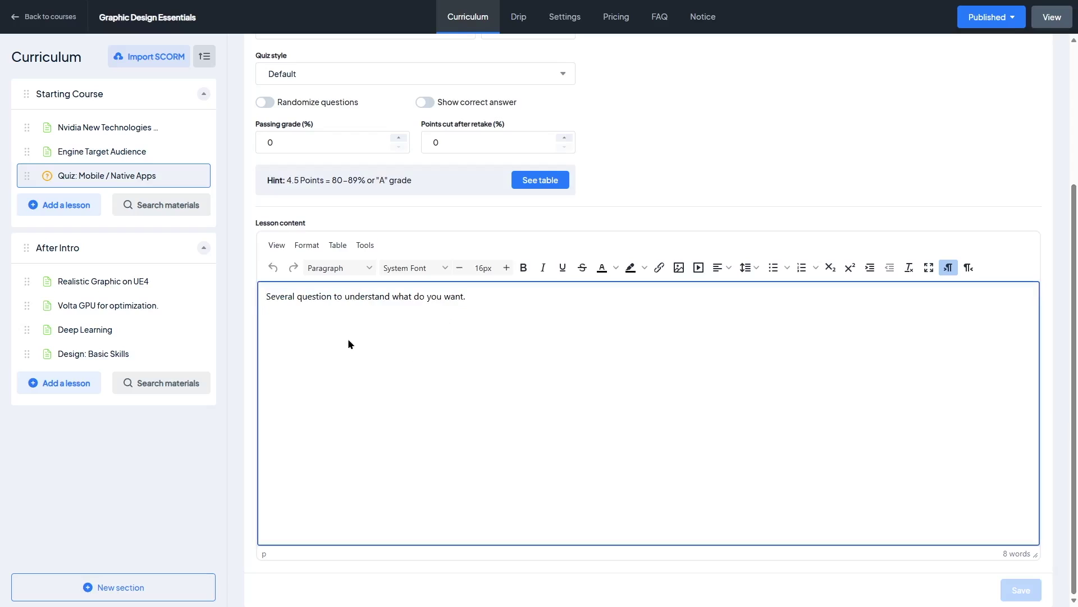
scroll(510, 326, up, 5)
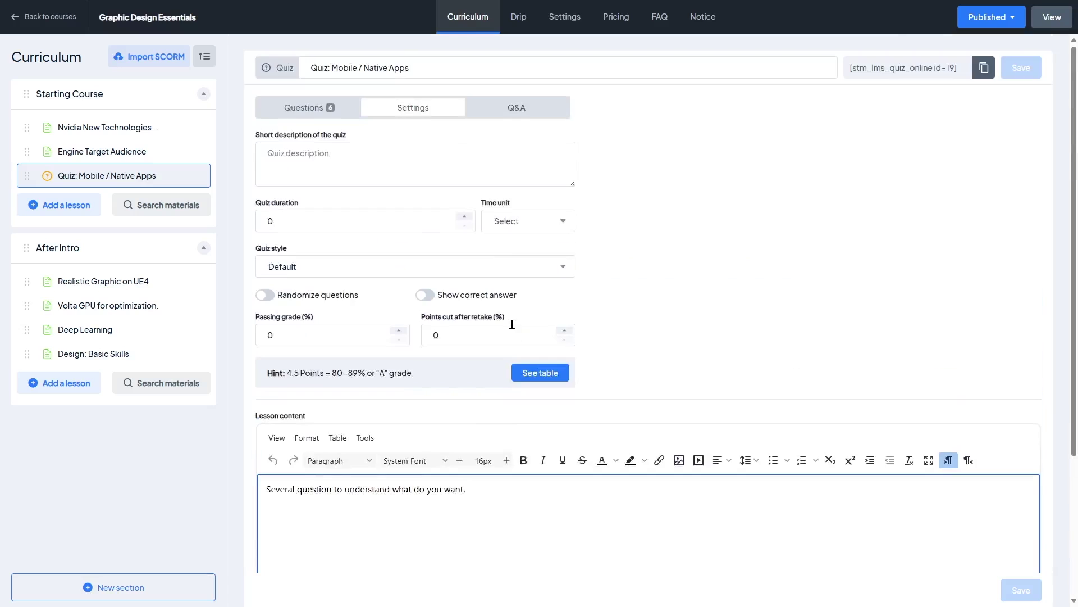
Check the quiz Q&A tab, then open the Questions library's category filter.
click(506, 113)
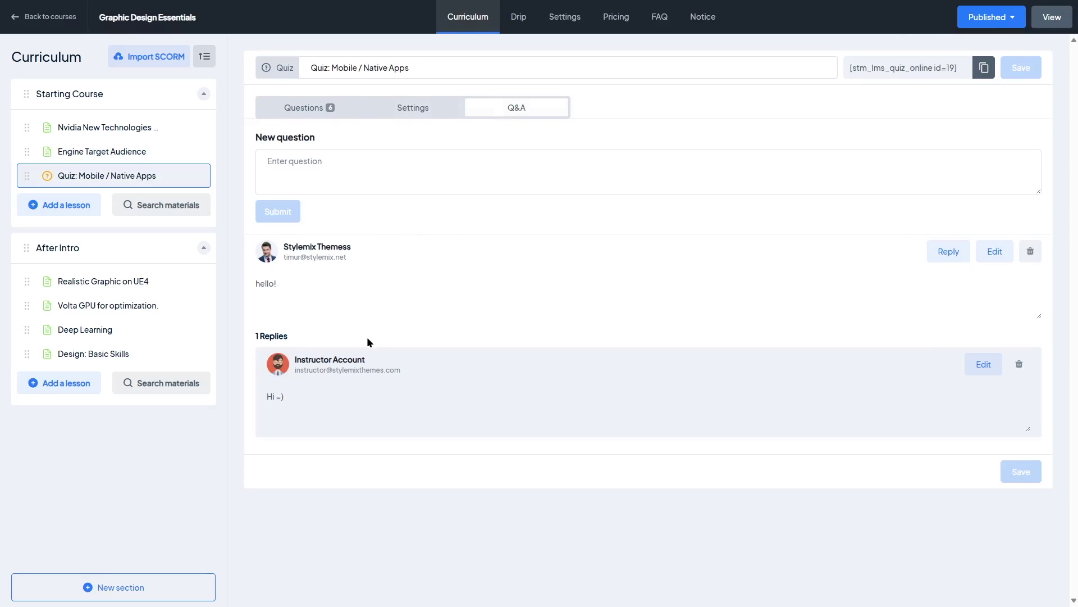
click(364, 150)
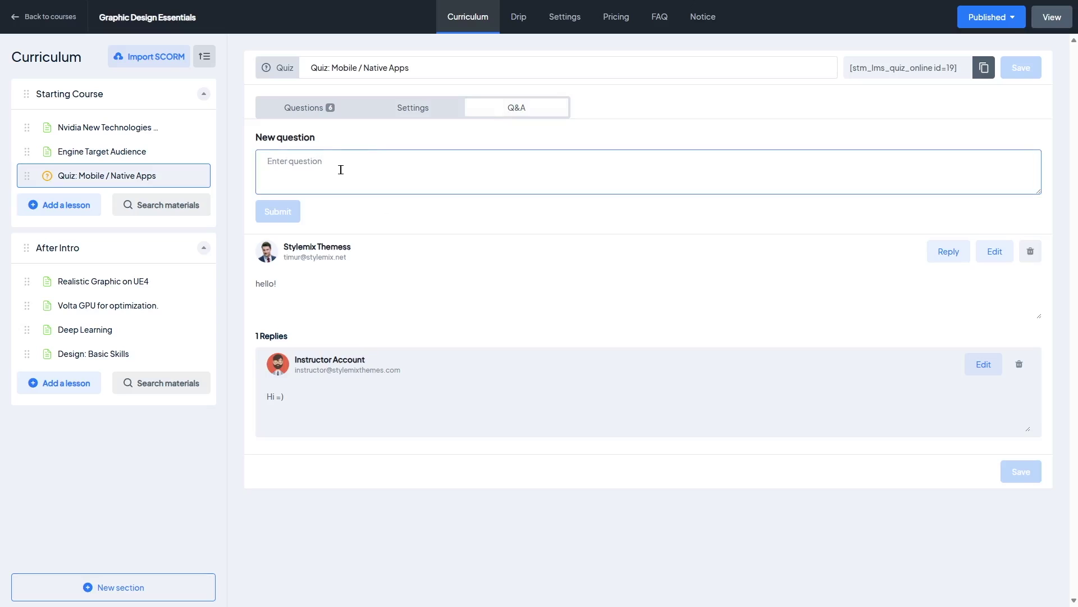
click(300, 115)
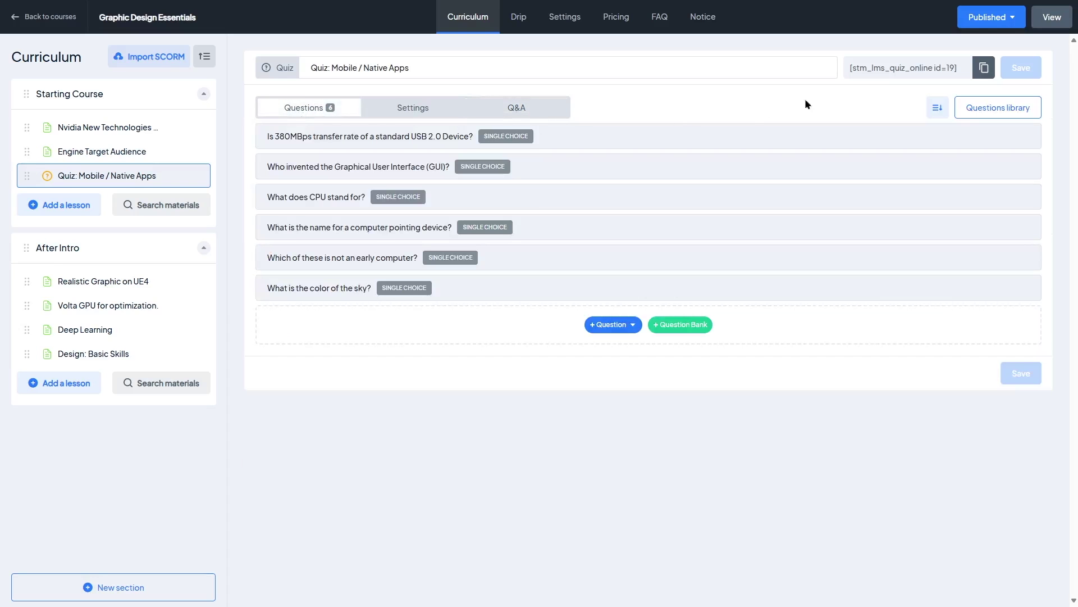
click(981, 107)
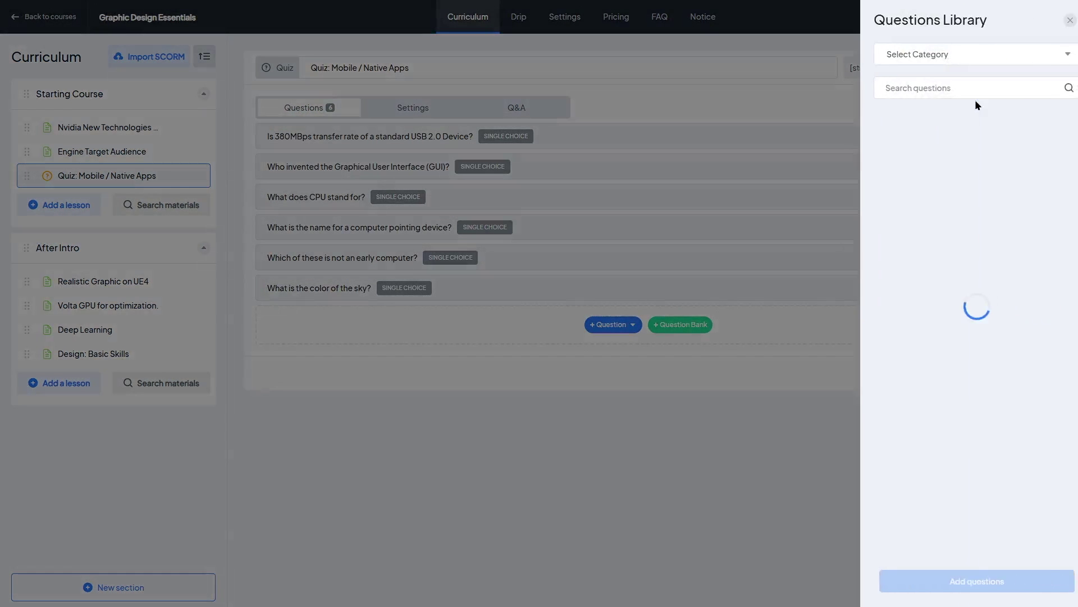
click(982, 56)
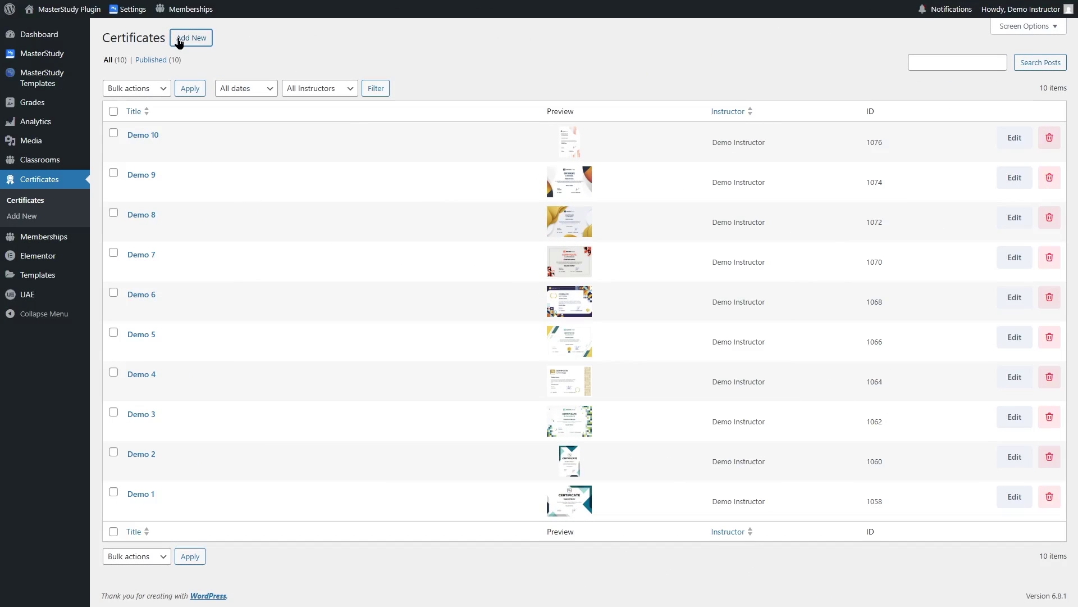
Open Demo 9 in the Certificate Builder and add an Image element showing sign.png.
click(178, 39)
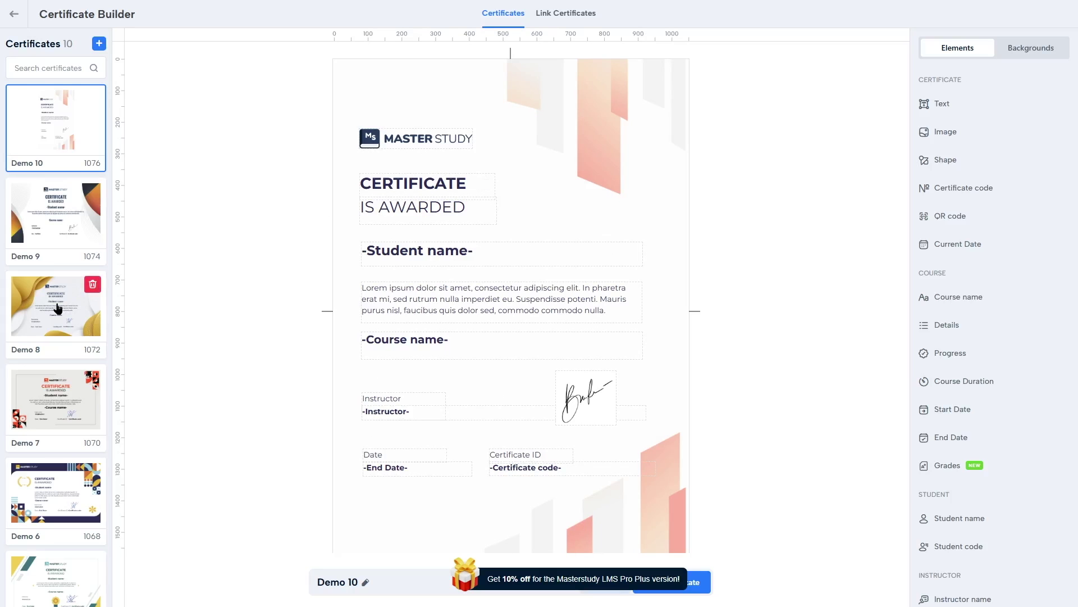
click(56, 214)
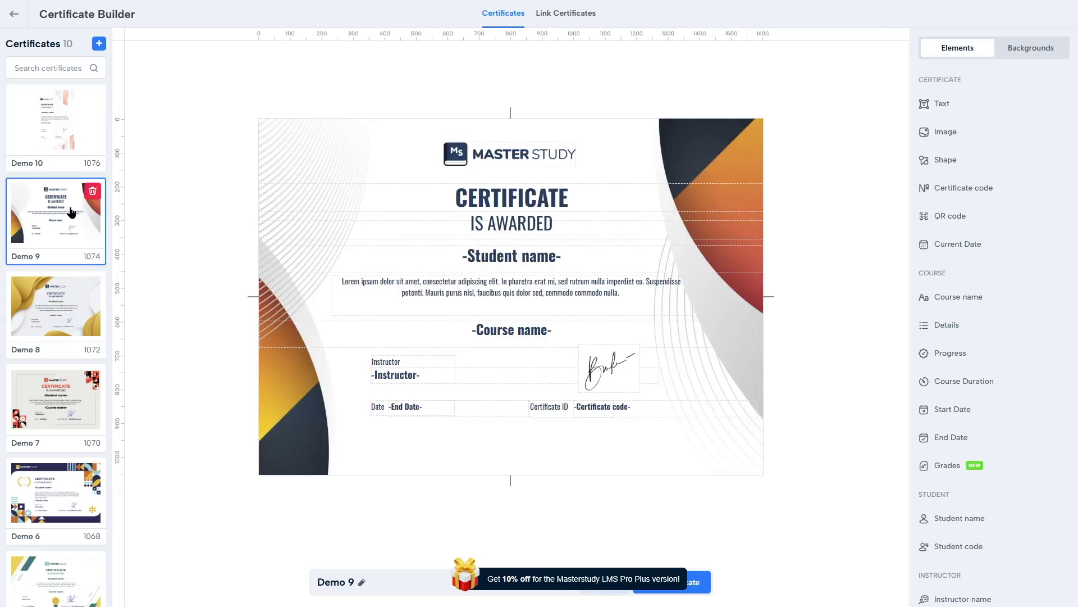
click(493, 154)
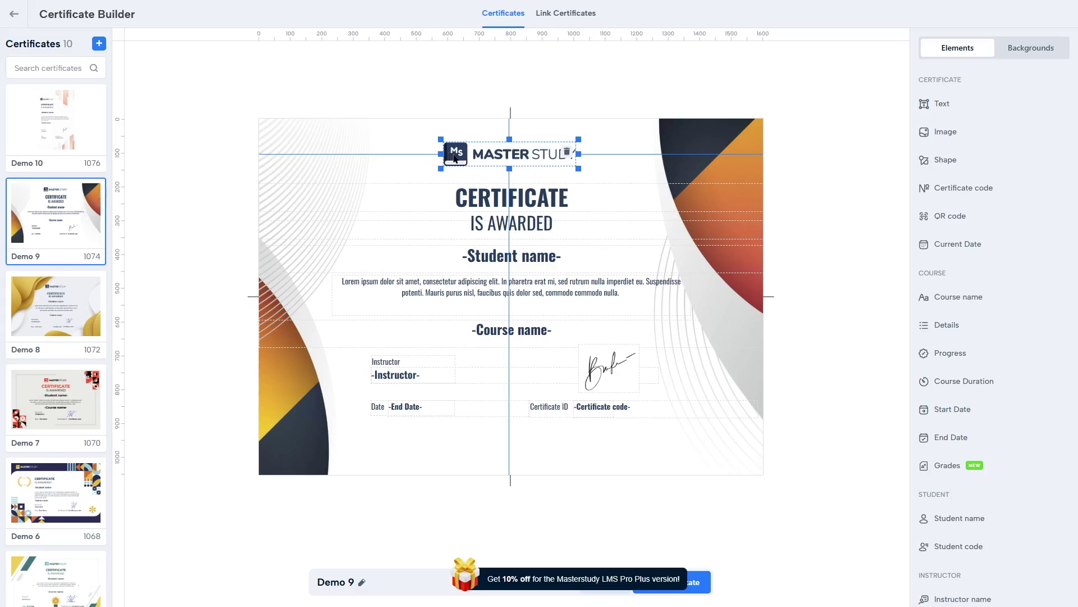
click(954, 131)
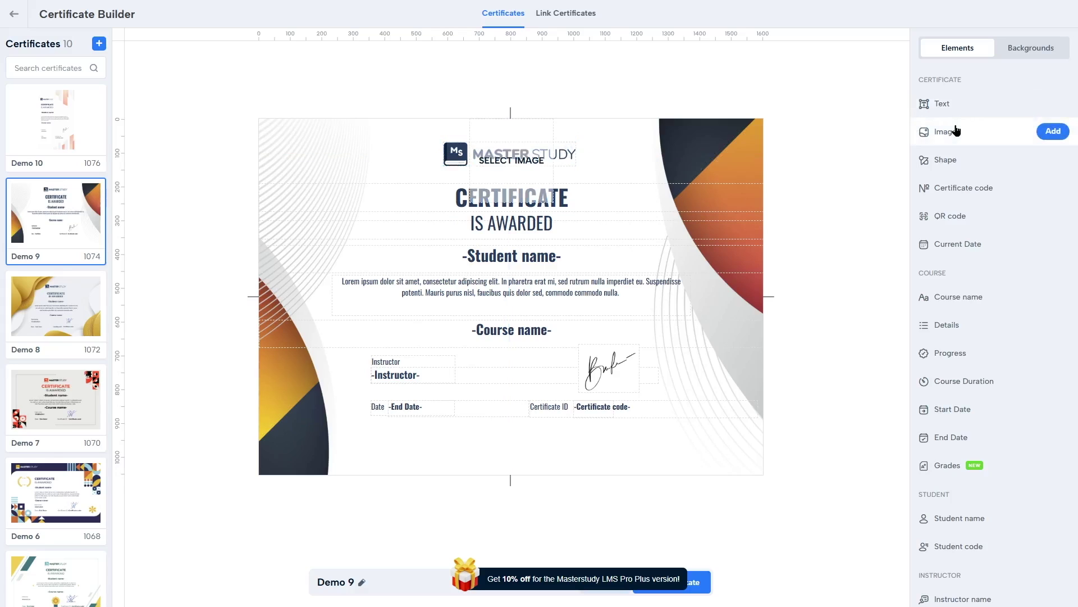
click(517, 162)
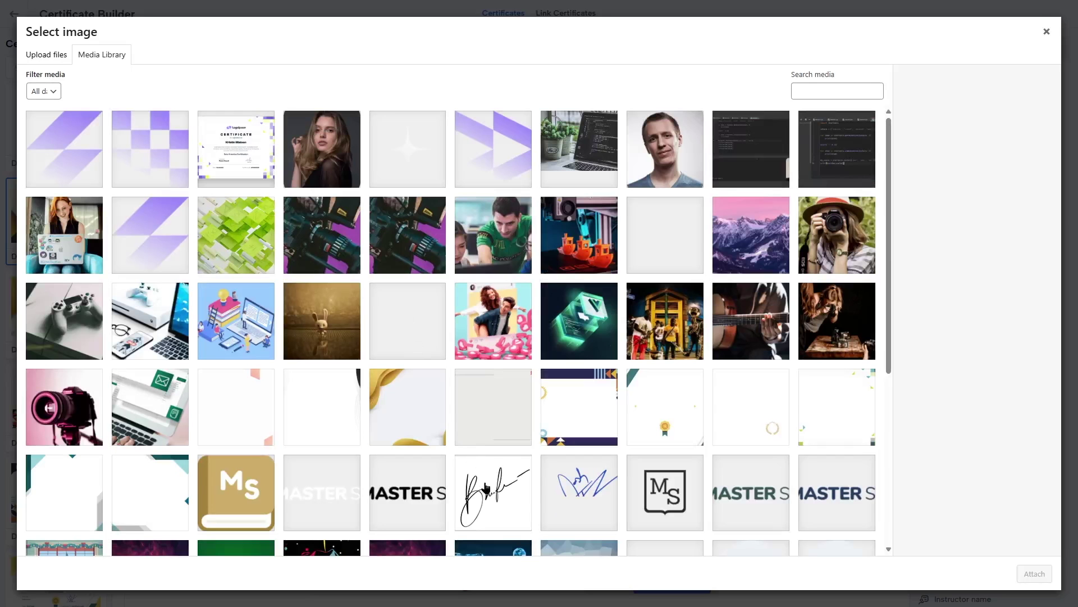
click(476, 462)
click(1033, 574)
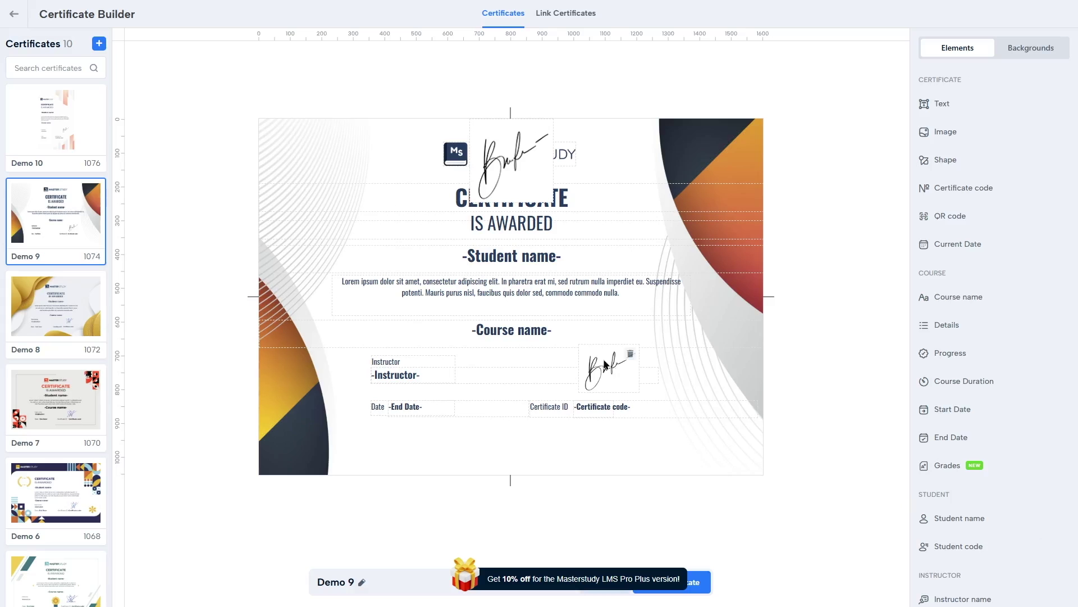
Move the signature beside the Instructor field and drag the End Date element lower.
mouse_move(606, 372)
mouse_down()
mouse_move(594, 389)
mouse_move(489, 383)
mouse_up()
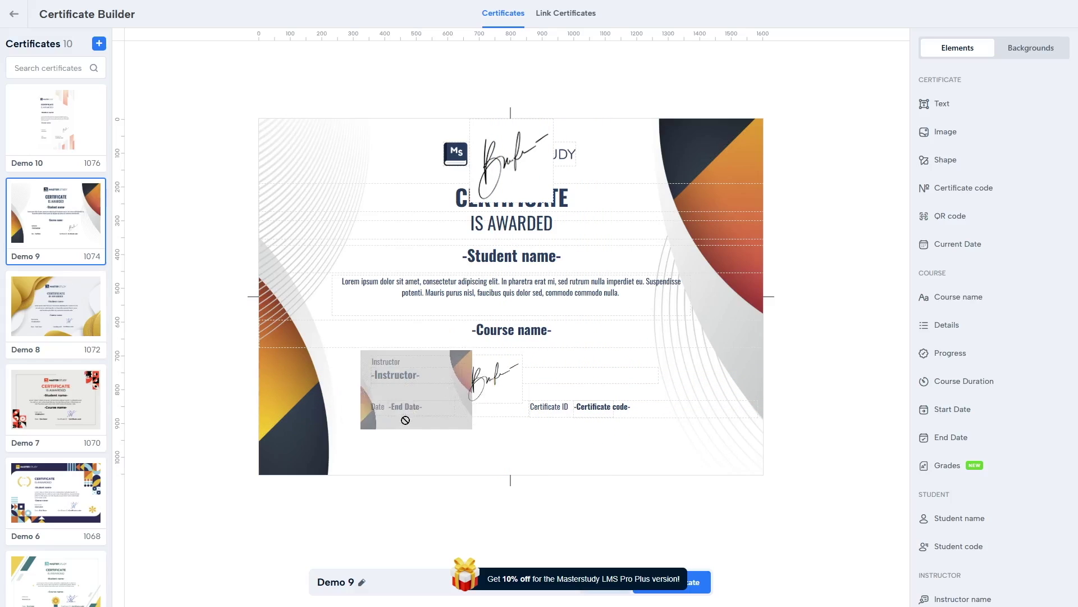
click(472, 402)
click(397, 404)
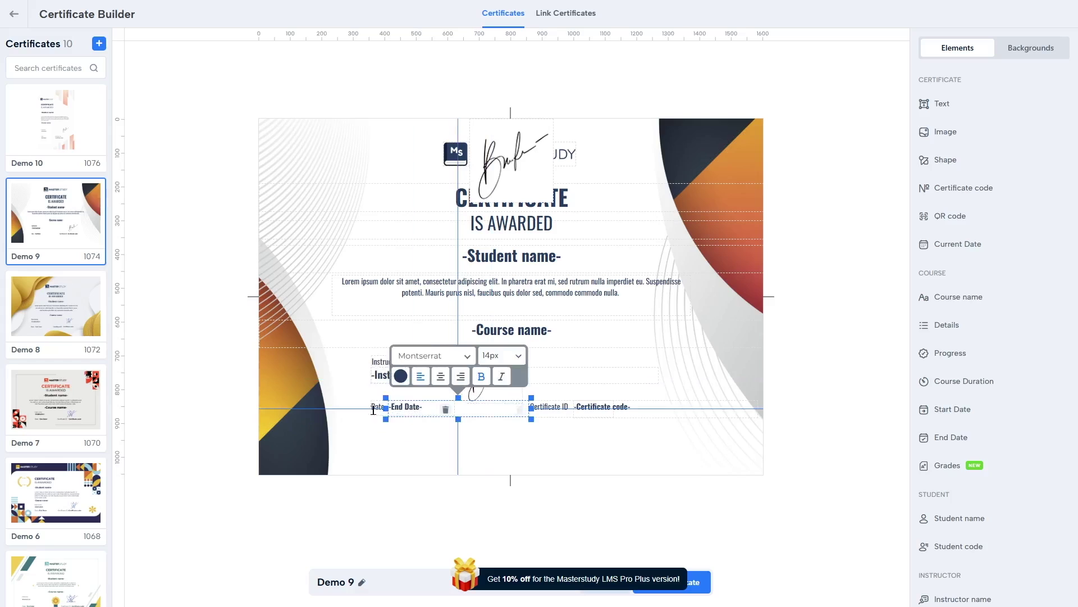
click(374, 409)
click(481, 416)
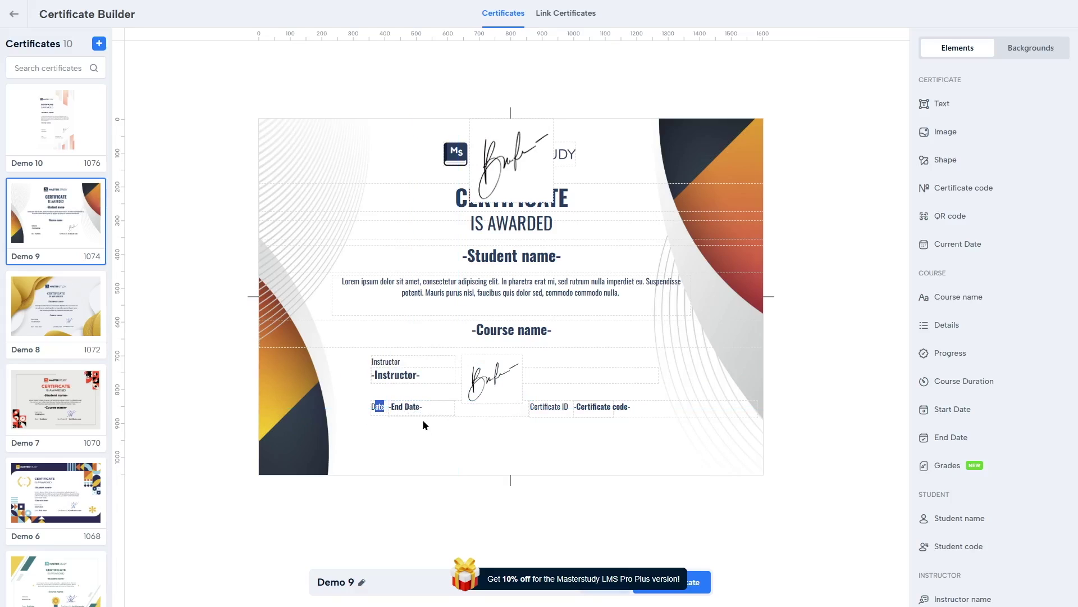
drag(421, 416, 378, 447)
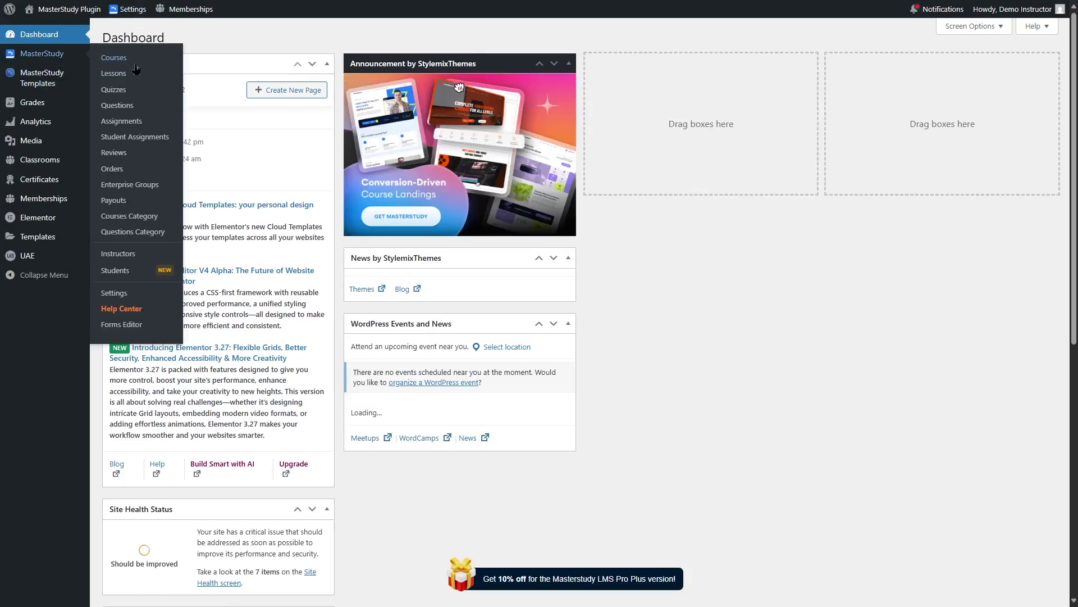
Open Graphic Design Essentials' Certificate settings, try Demo 10, then select the Demo 1 template.
click(135, 65)
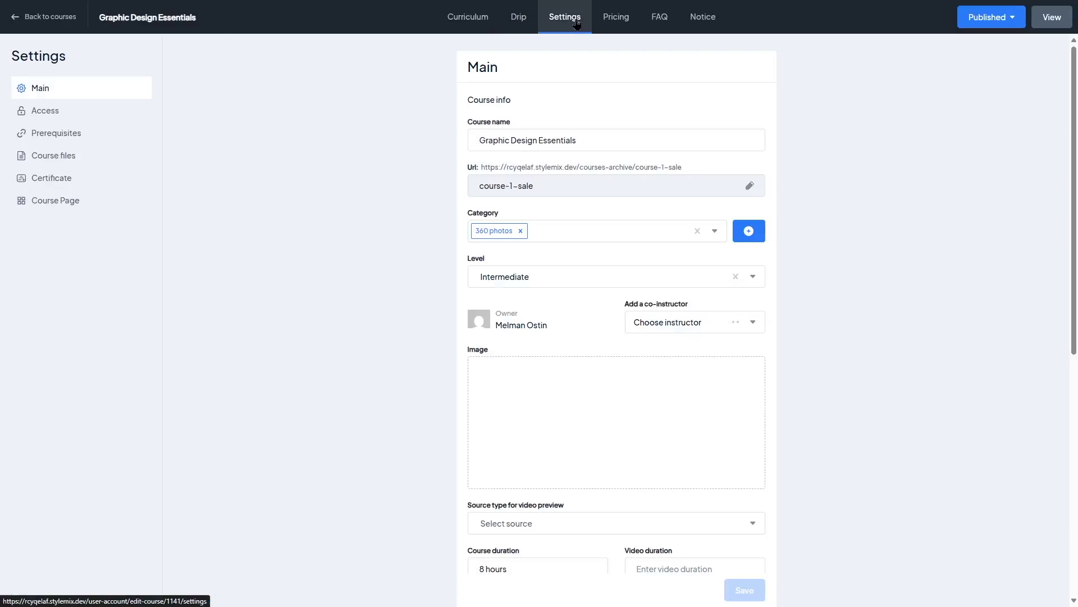
click(67, 180)
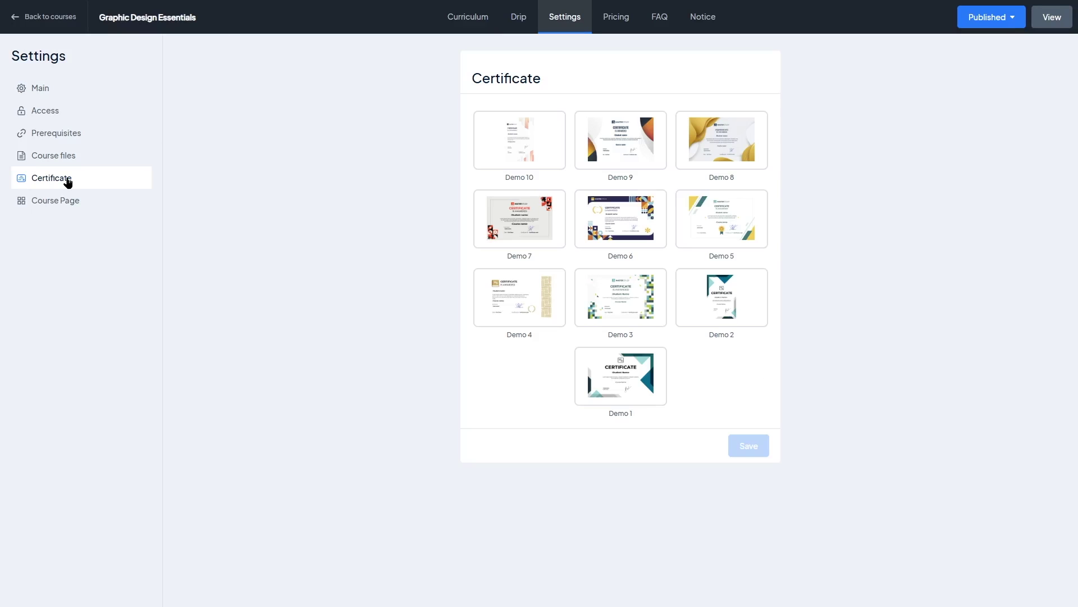
click(550, 167)
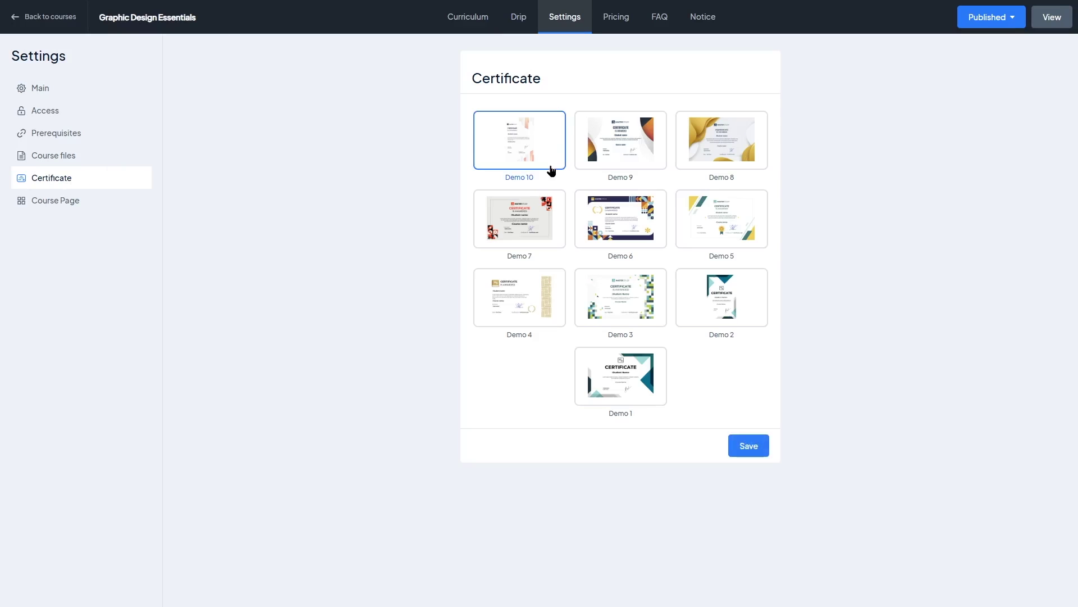
click(610, 370)
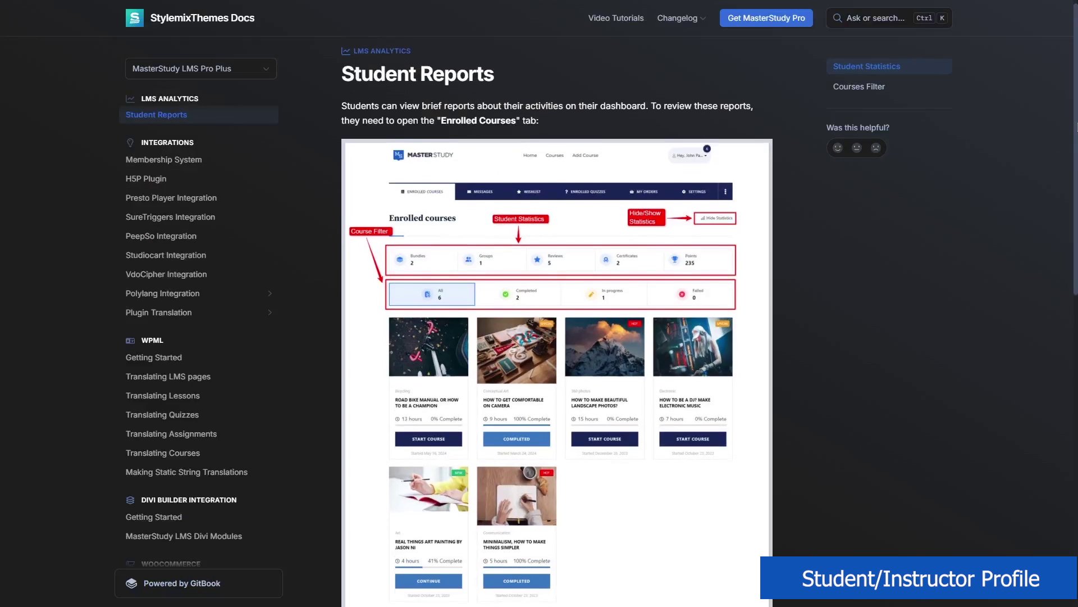
Scroll through the Enrolled courses statistics and course cards, then open the announcement course list.
drag(1077, 127, 1077, 362)
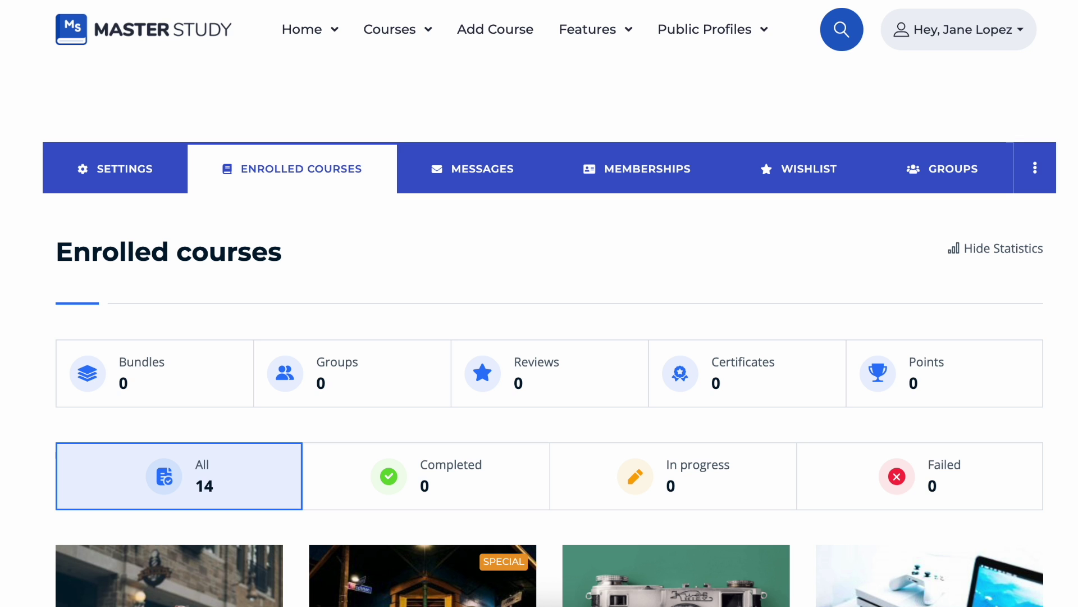
scroll(539, 304, down, 3)
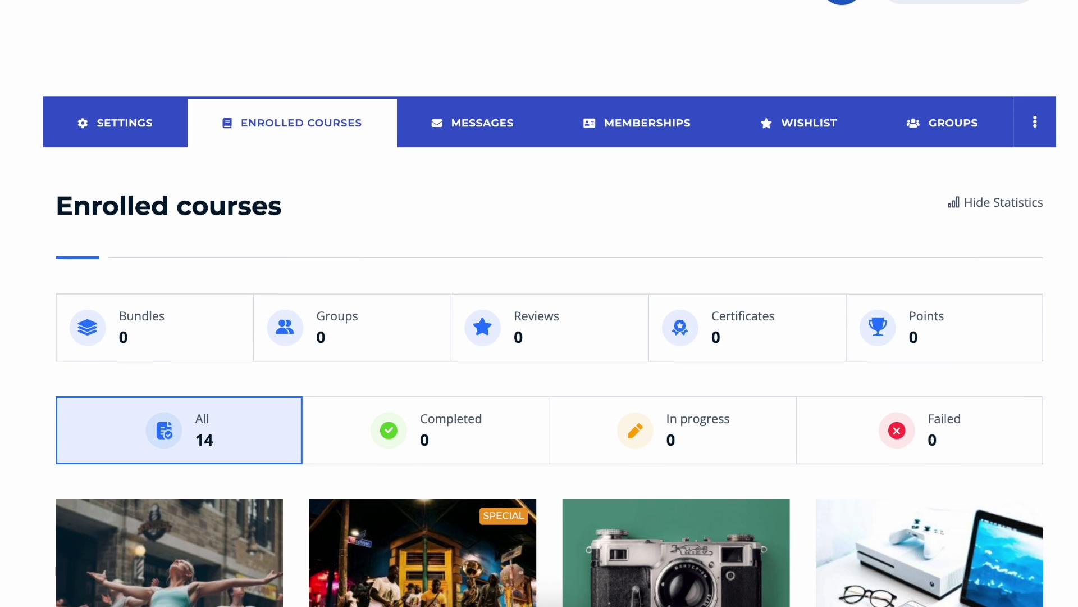
scroll(540, 303, down, 3)
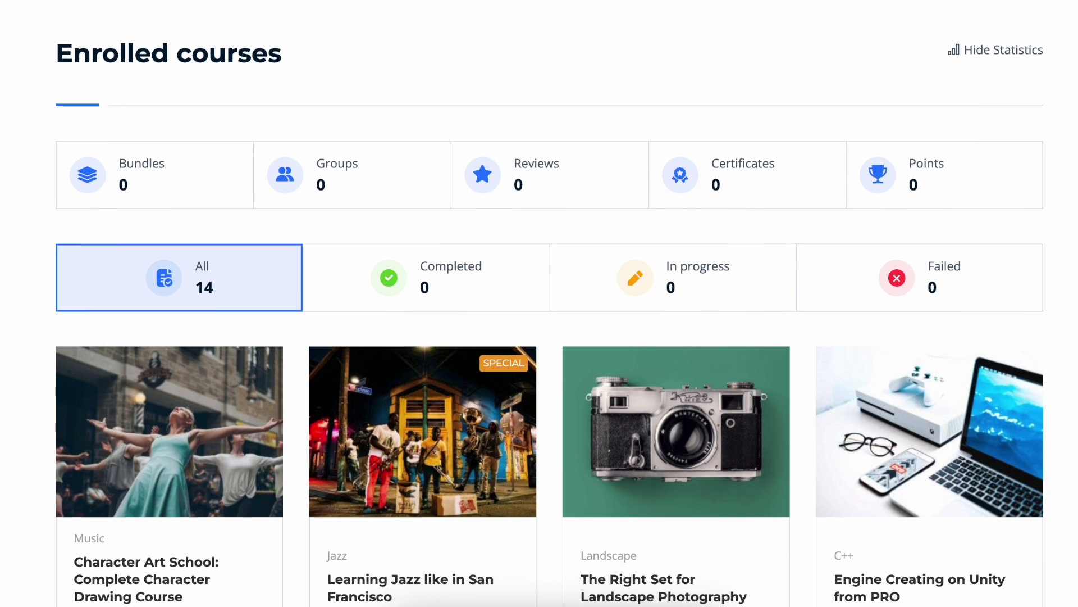
scroll(539, 304, down, 2)
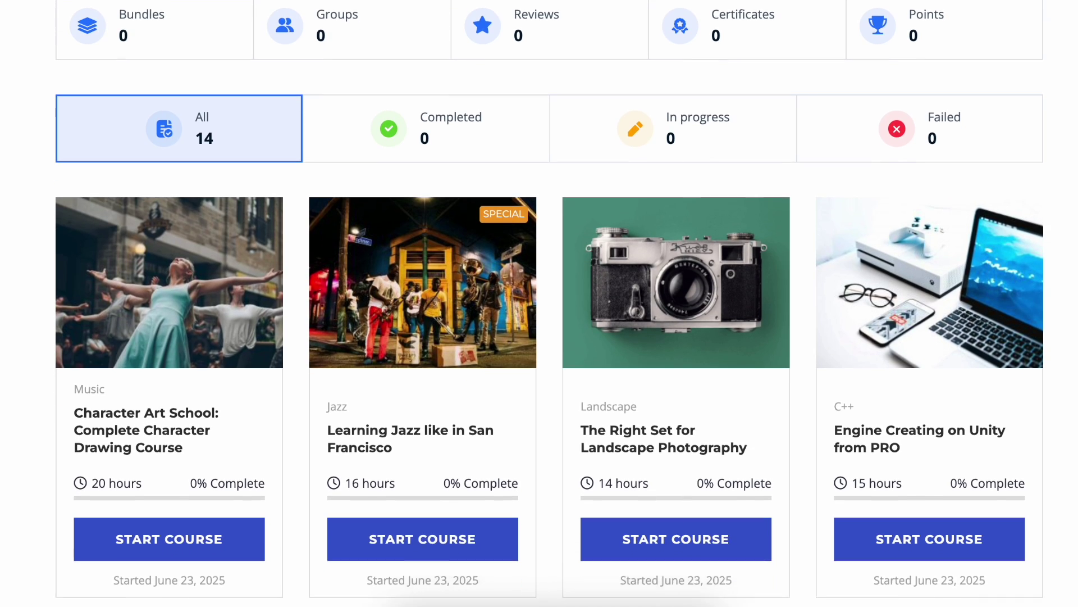
scroll(539, 304, down, 3)
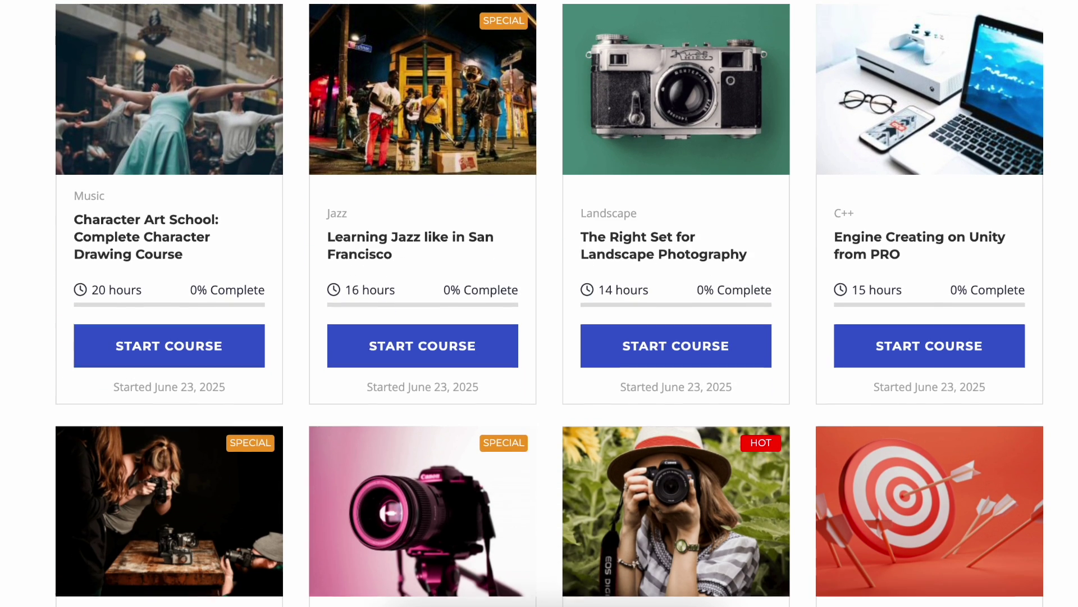
scroll(540, 304, down, 2)
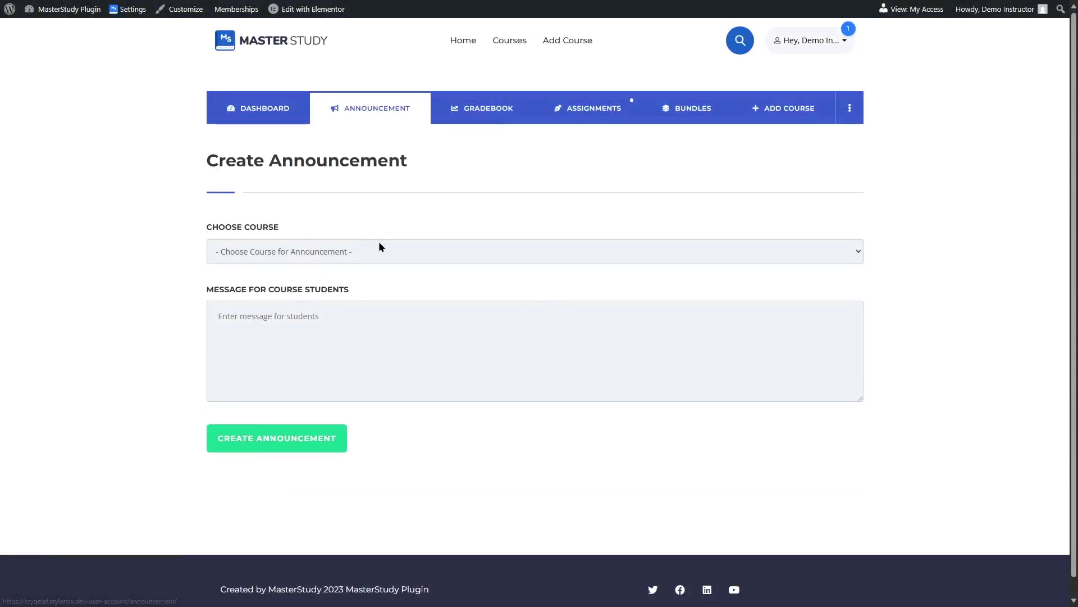
click(379, 244)
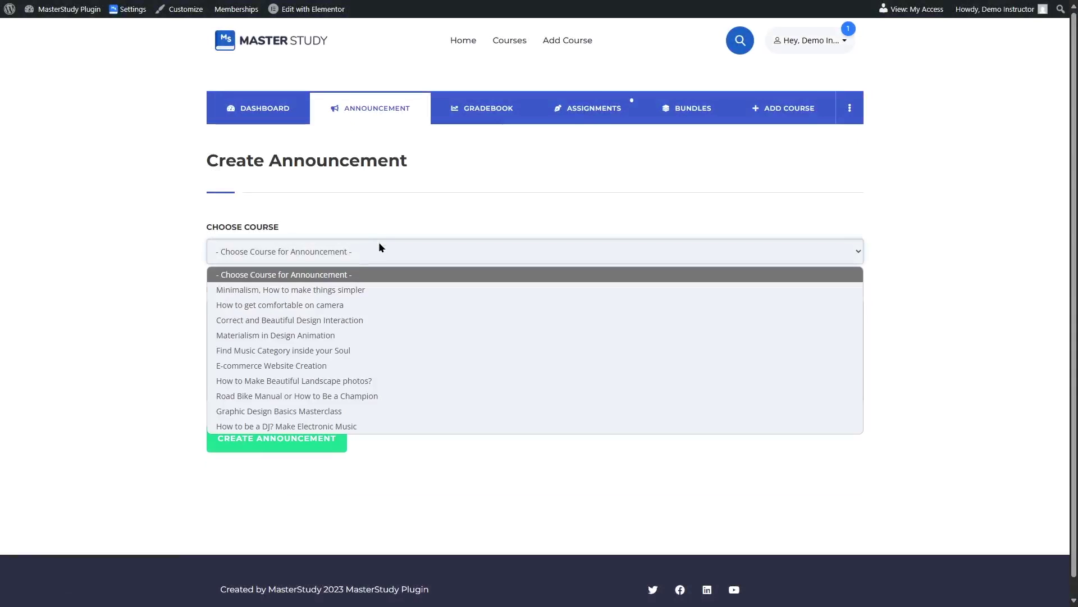
Draft a 'Hi' announcement for Graphic Design Basics Masterclass, then view Materialism in Design Animation statistics.
click(297, 411)
click(310, 325)
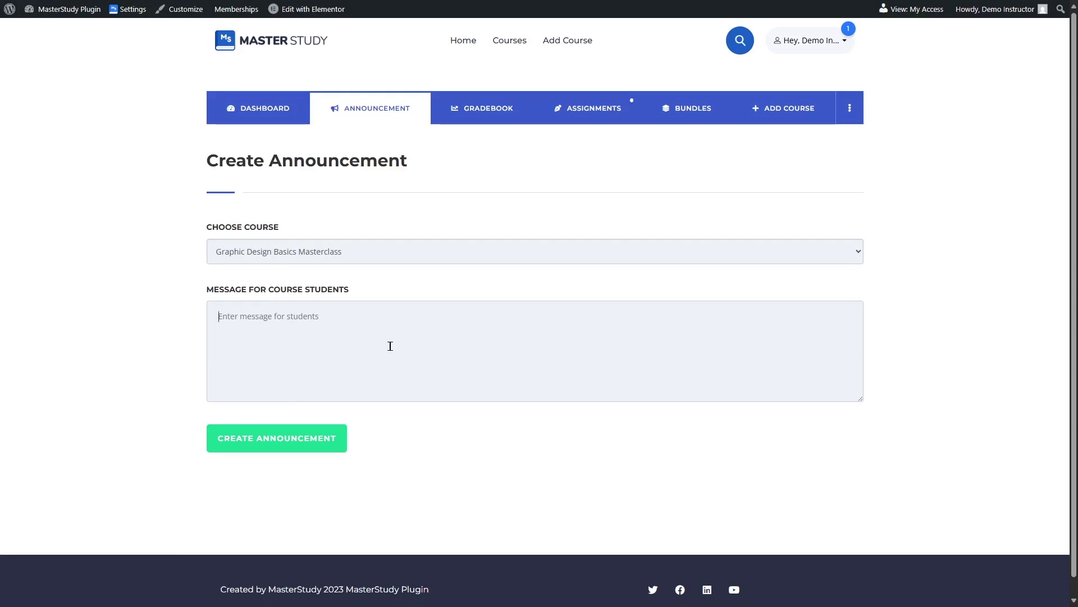
text(Hi)
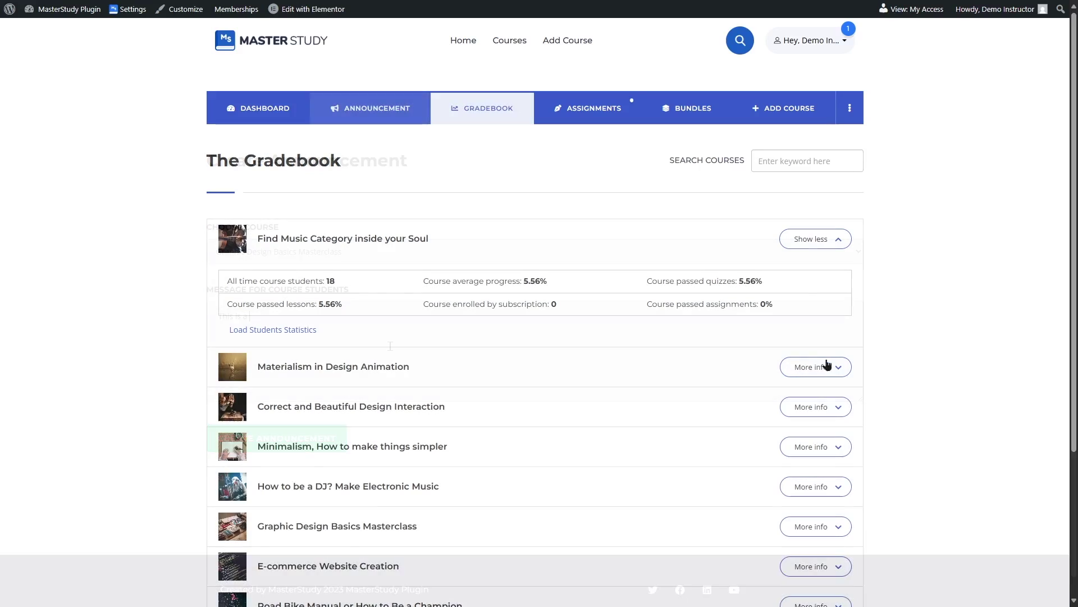
click(828, 367)
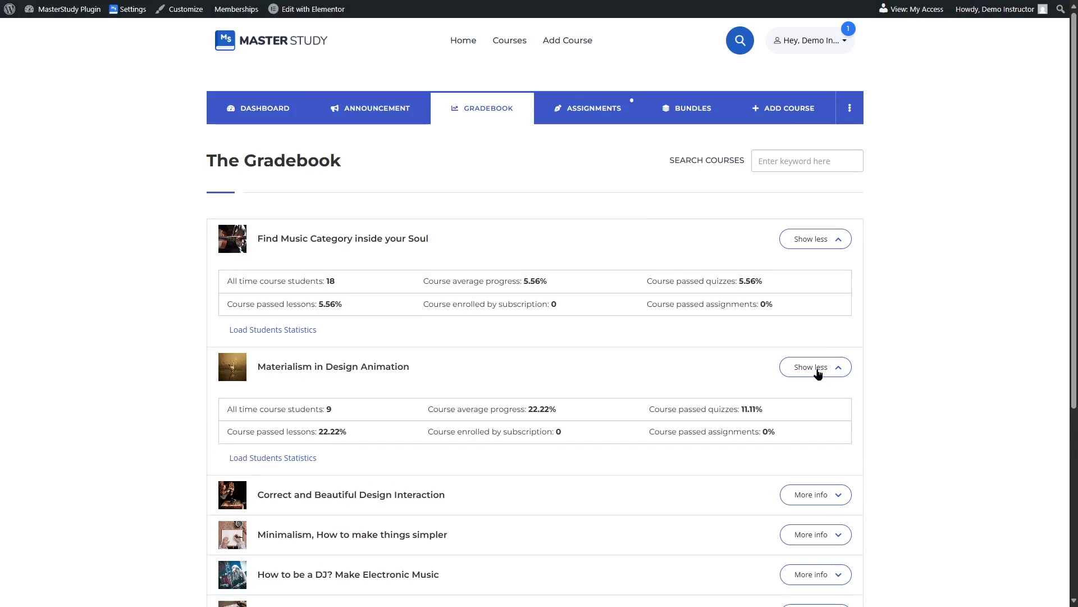
click(595, 107)
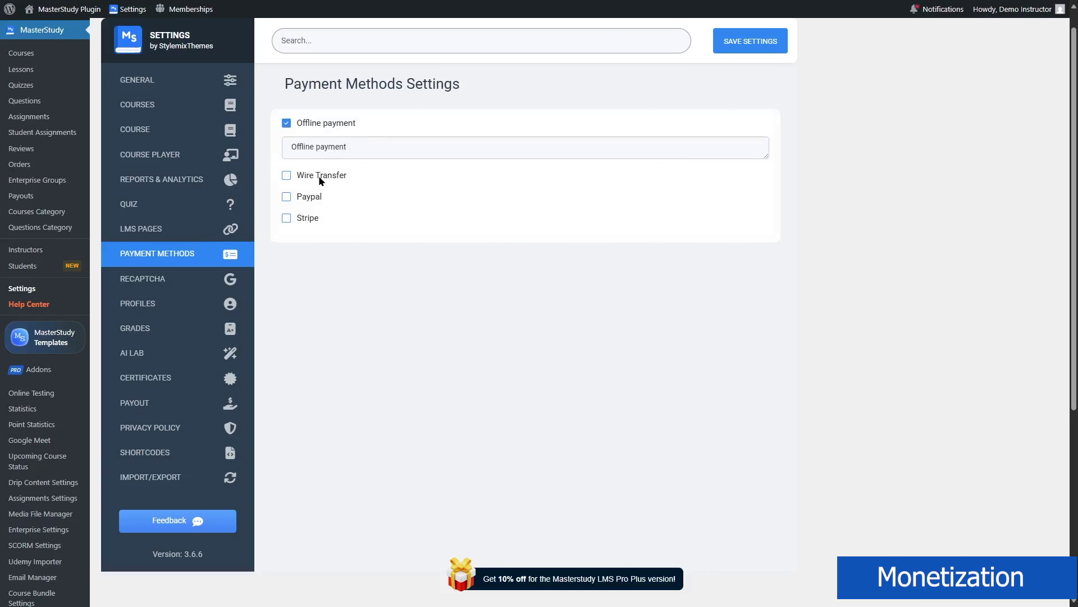
Toggle Wire Transfer and Paypal on and off to preview their fields, then enable Stripe.
click(316, 176)
click(316, 175)
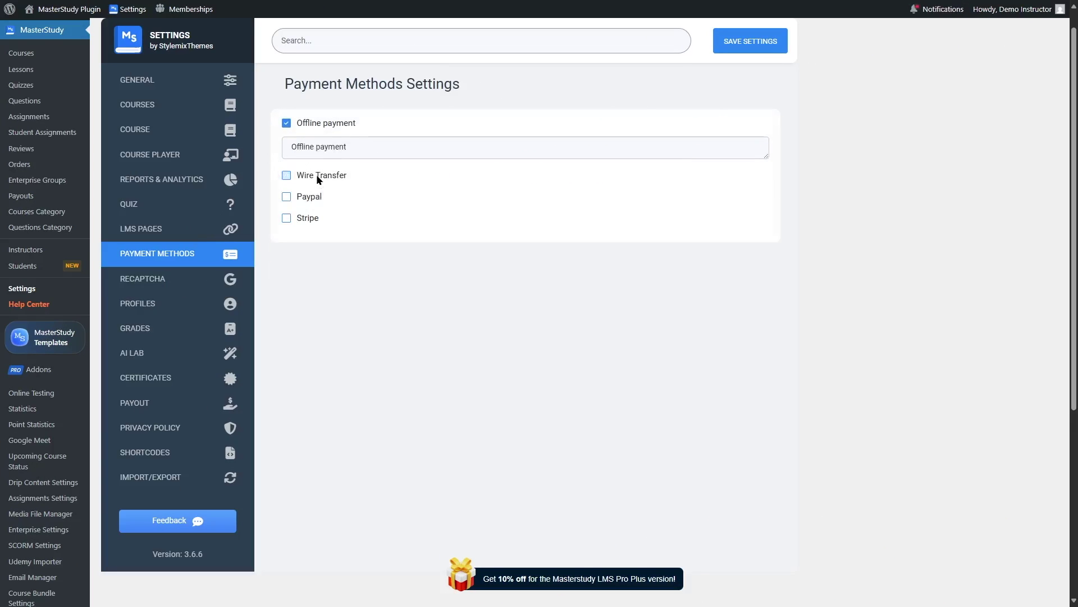
click(309, 197)
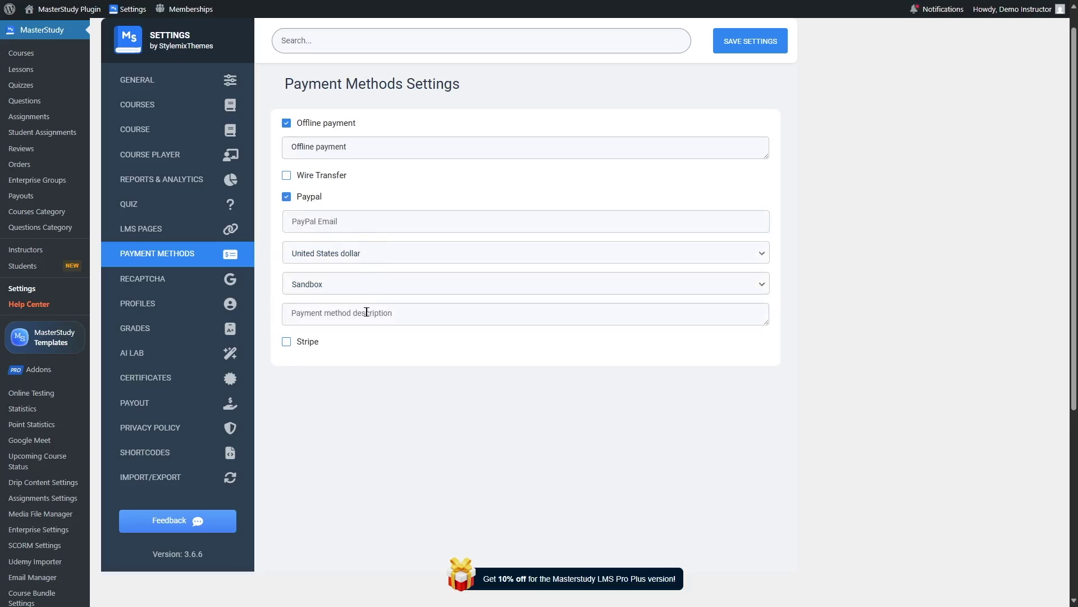
click(309, 199)
click(305, 220)
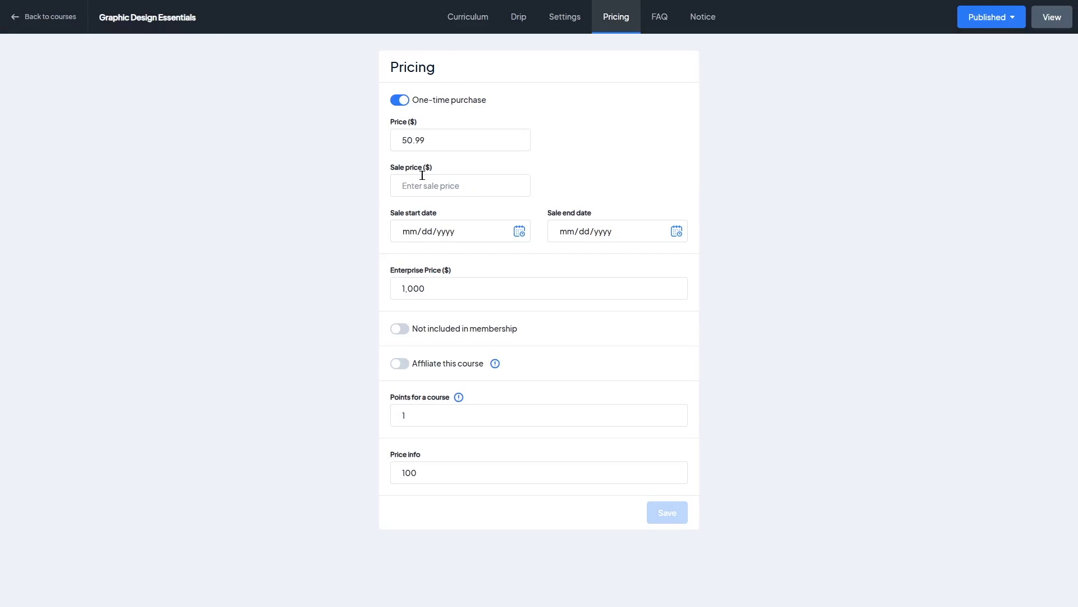
Turn off one-time purchase, toggle membership exclusion, and enable affiliate with Button Text and Button Link fields.
click(401, 101)
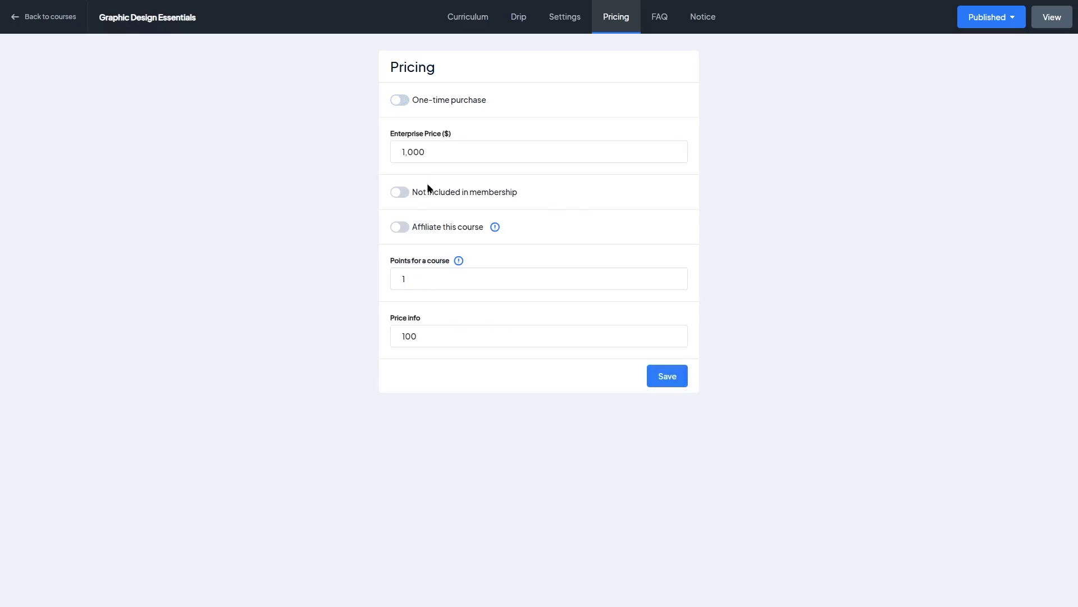
click(407, 193)
click(402, 227)
click(433, 267)
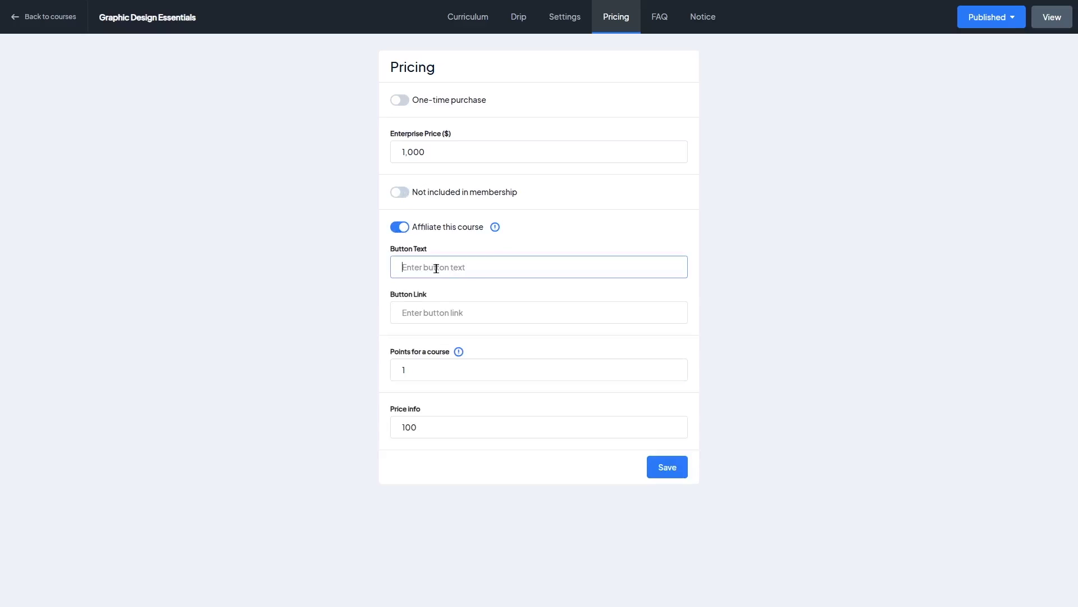
click(433, 309)
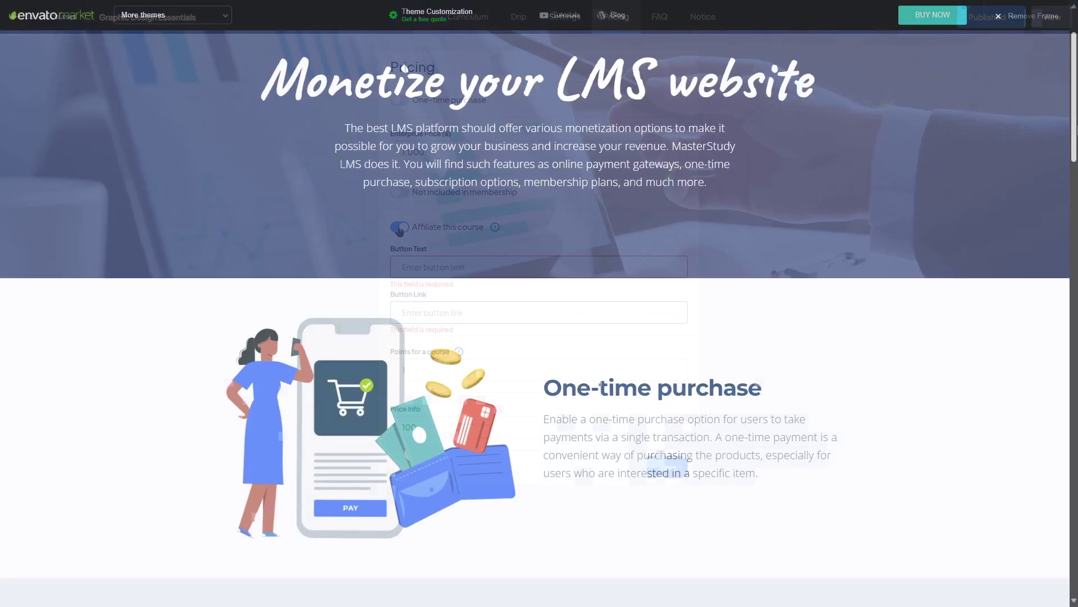
Scroll the Envato page past One-time purchase, Membership Plans and WooCommerce to Course Bundles.
scroll(539, 315, down, 3)
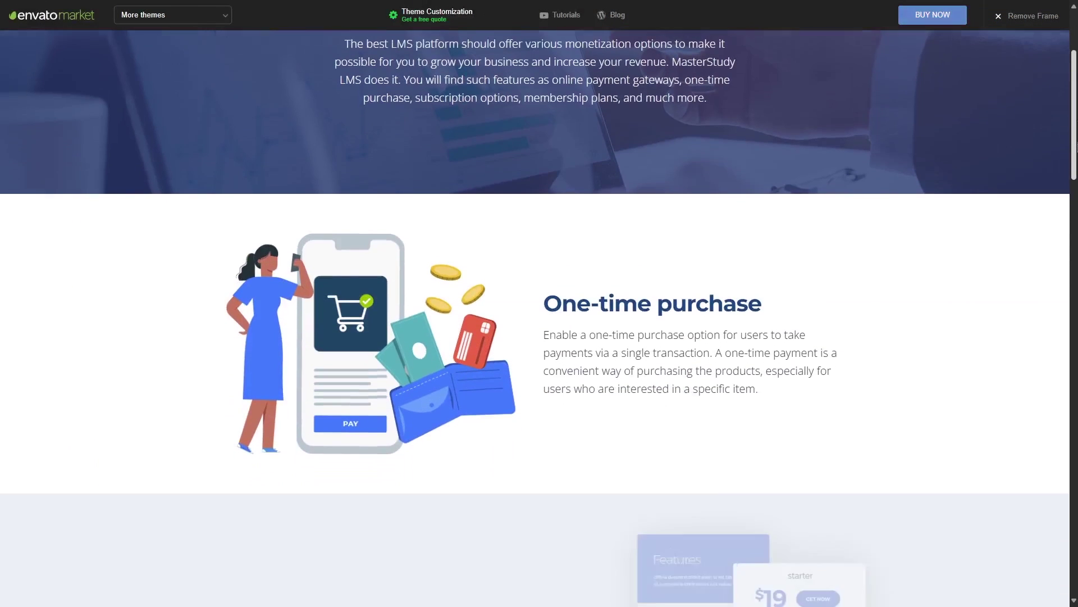
scroll(539, 315, down, 6)
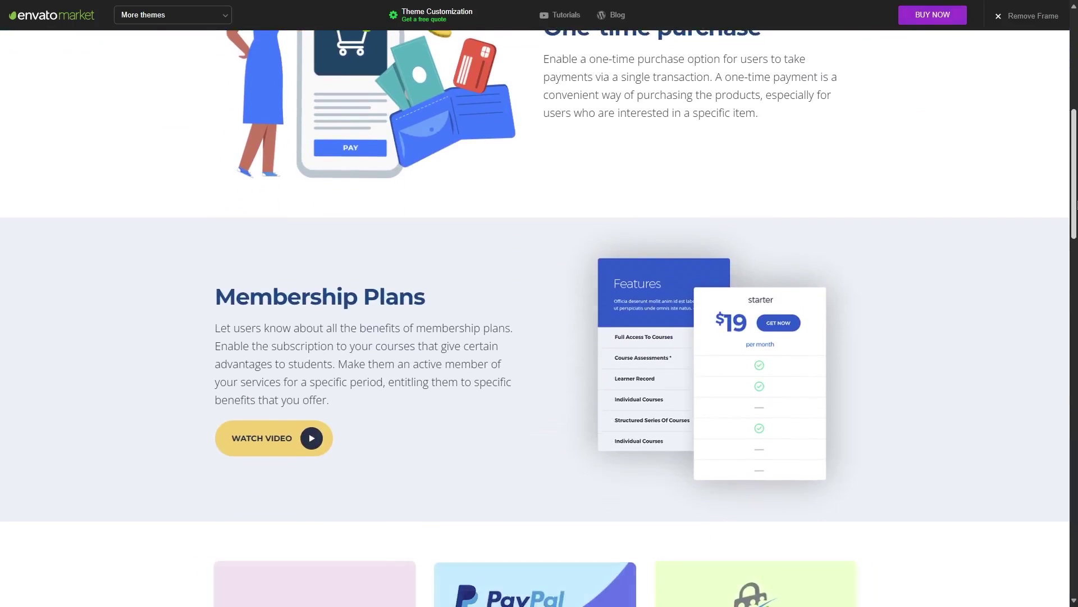
scroll(540, 315, down, 4)
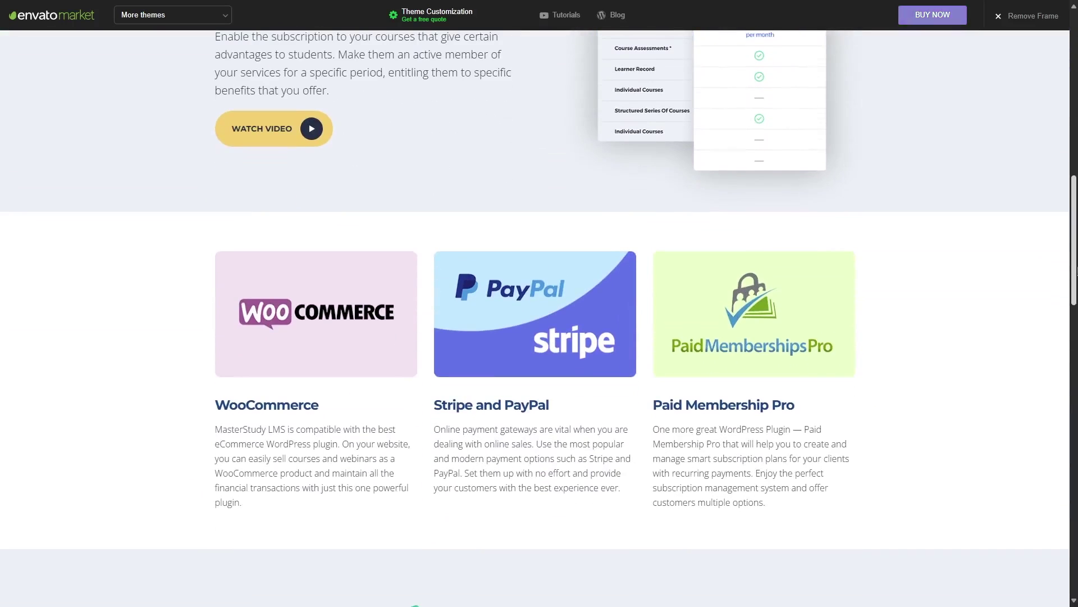
scroll(540, 315, down, 1)
scroll(539, 314, down, 5)
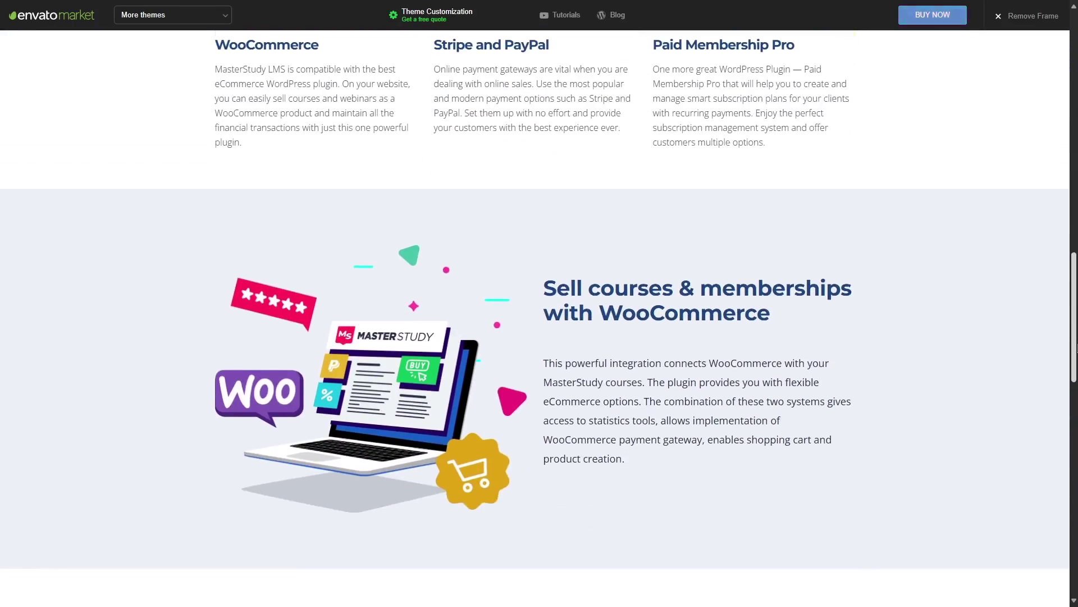
scroll(539, 315, down, 3)
scroll(539, 315, down, 4)
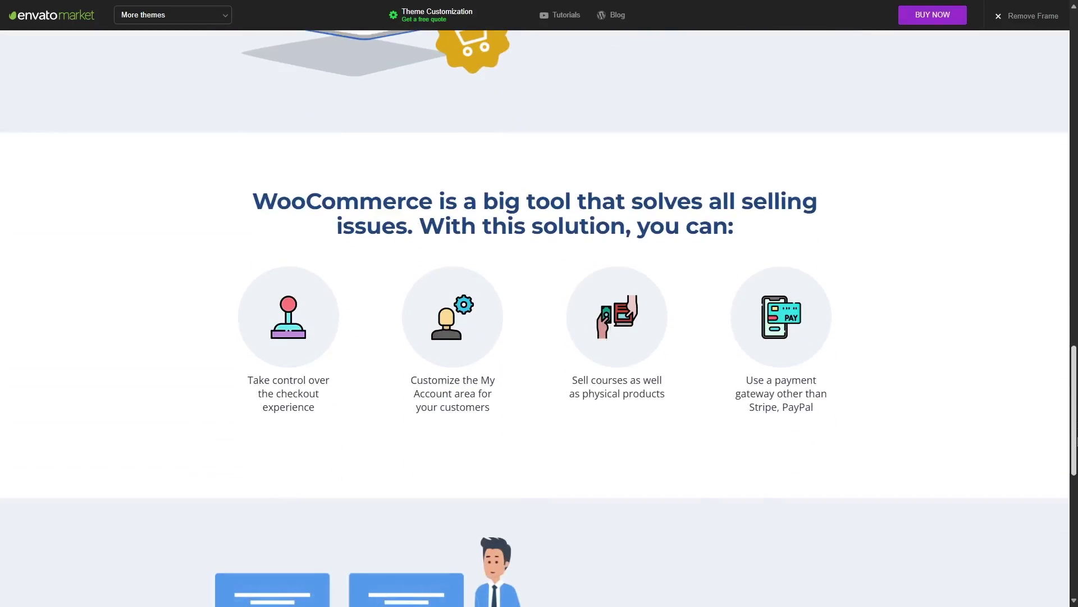
scroll(539, 314, down, 5)
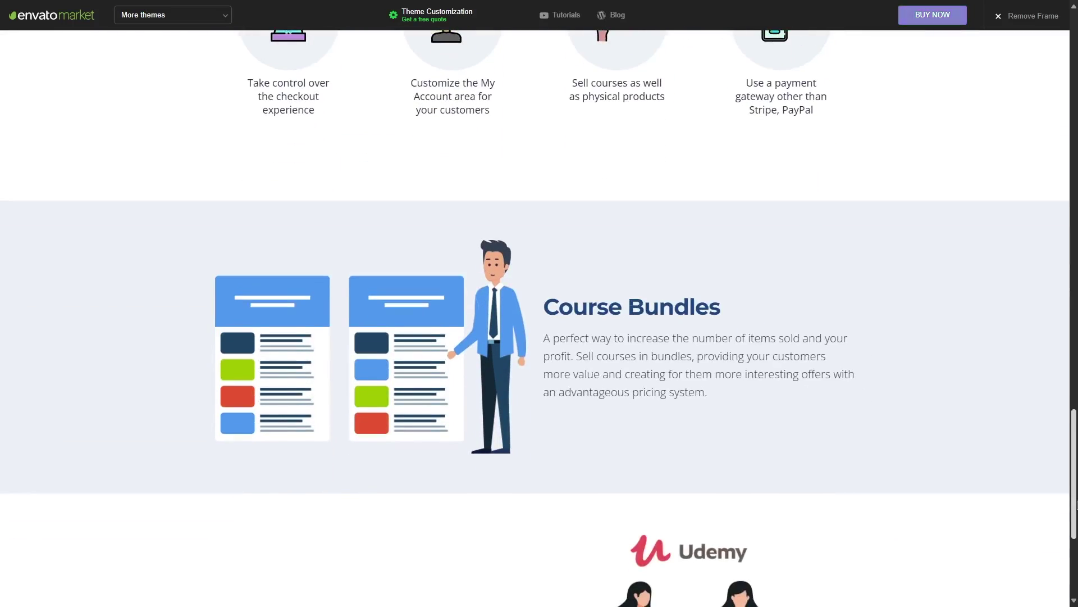
scroll(539, 315, down, 5)
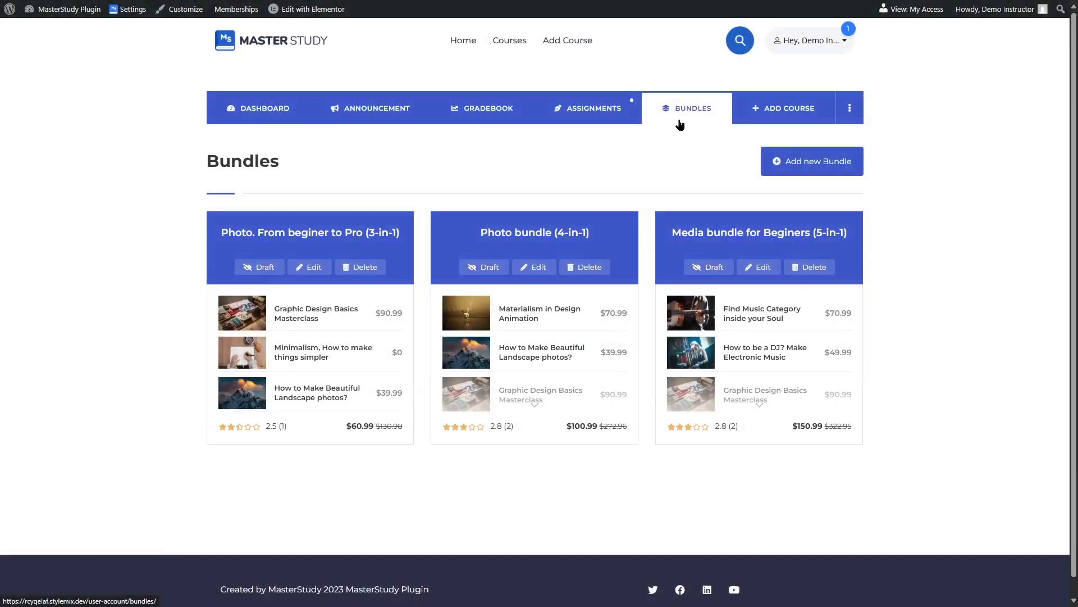
Preview Wire Transfer and Paypal settings by toggling them, enable Stripe, then go to Courses.
mouse_move(522, 226)
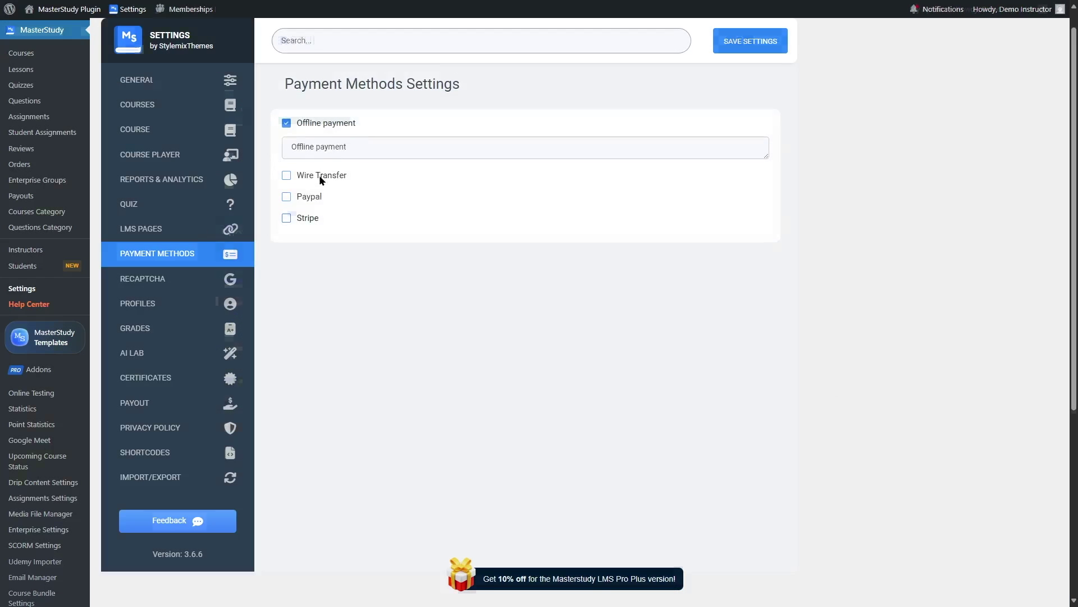
click(317, 176)
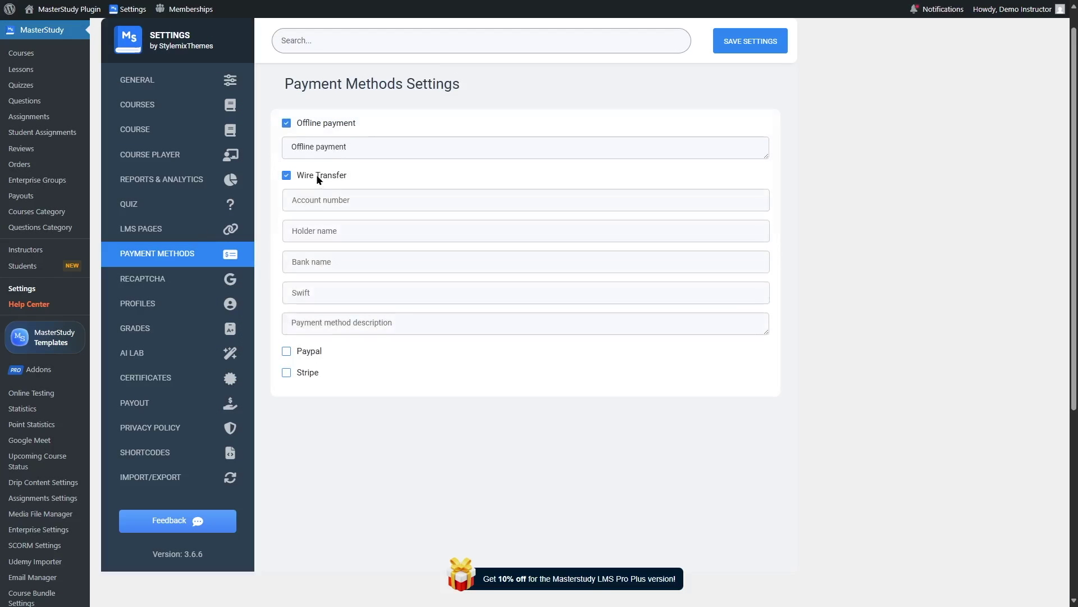
click(316, 175)
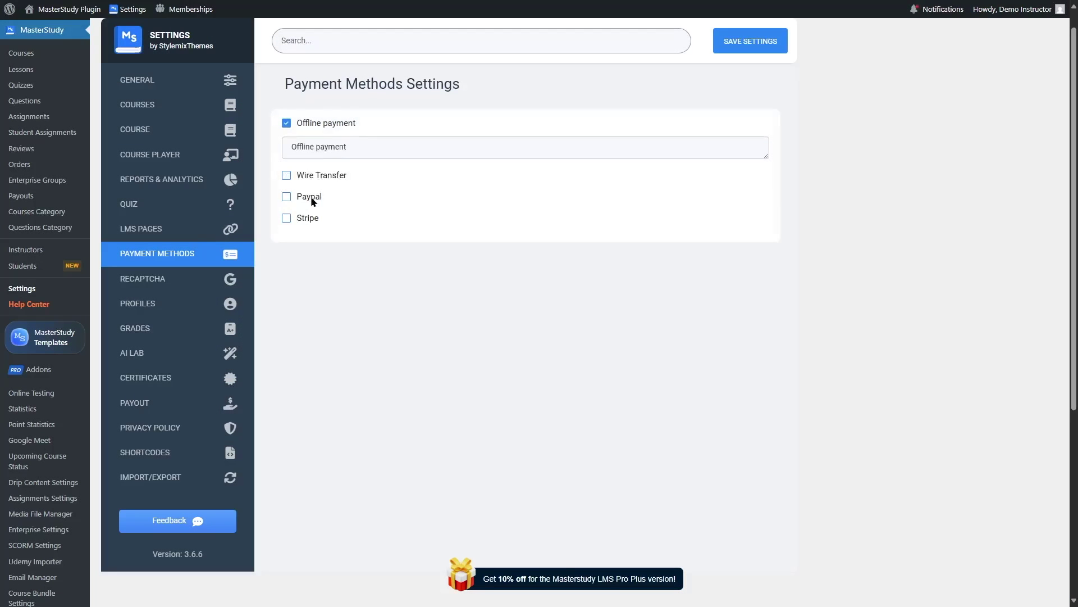
click(313, 197)
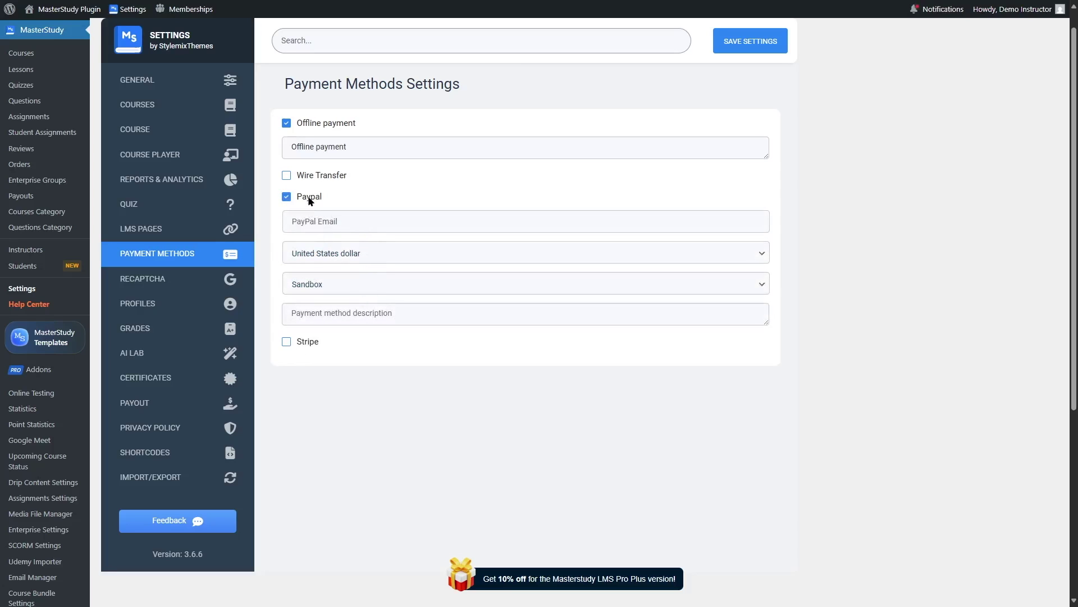
click(310, 199)
click(307, 219)
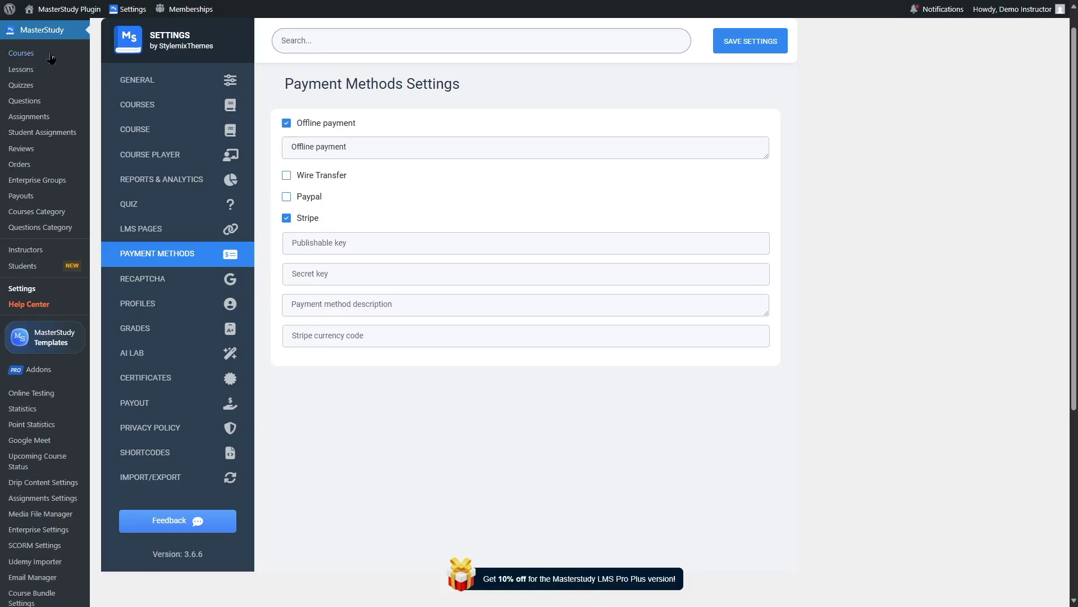
click(51, 58)
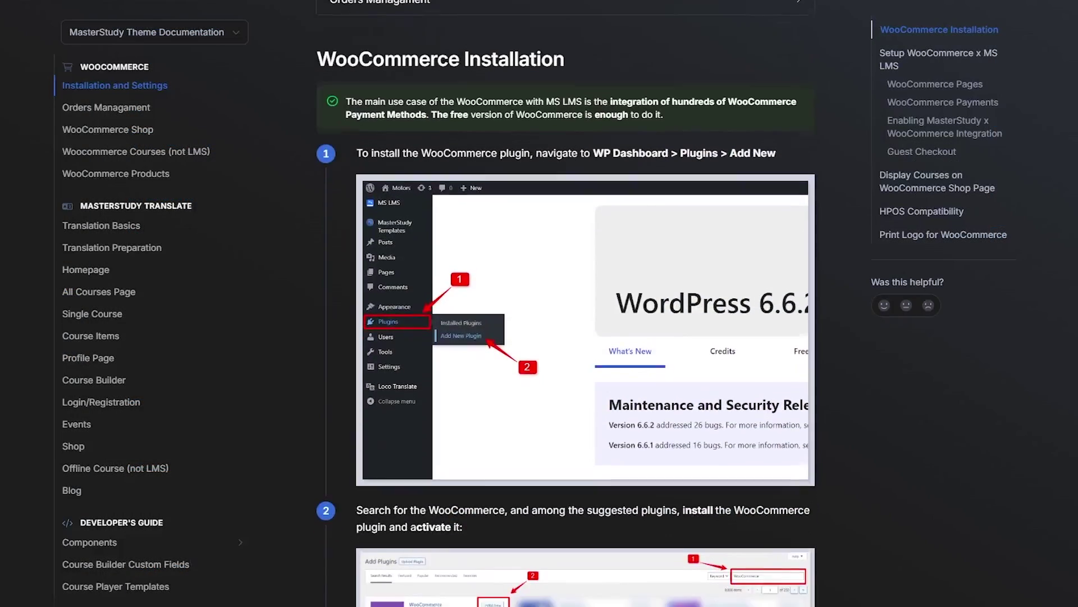
Scroll the WooCommerce Installation guide past page setup and payment methods to the integration section.
scroll(566, 303, down, 3)
scroll(566, 304, down, 5)
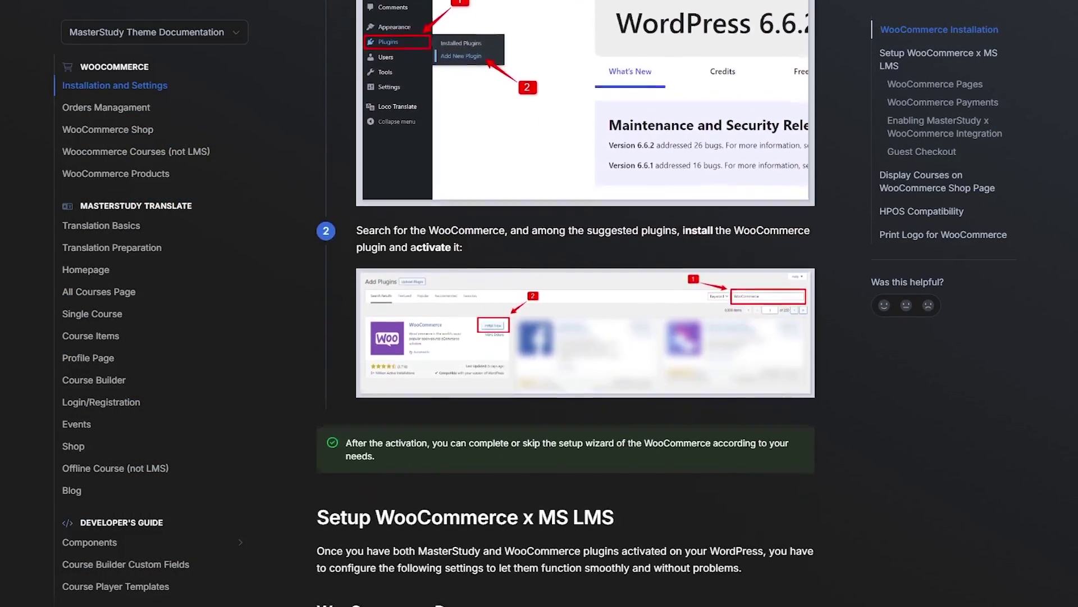
scroll(566, 303, down, 5)
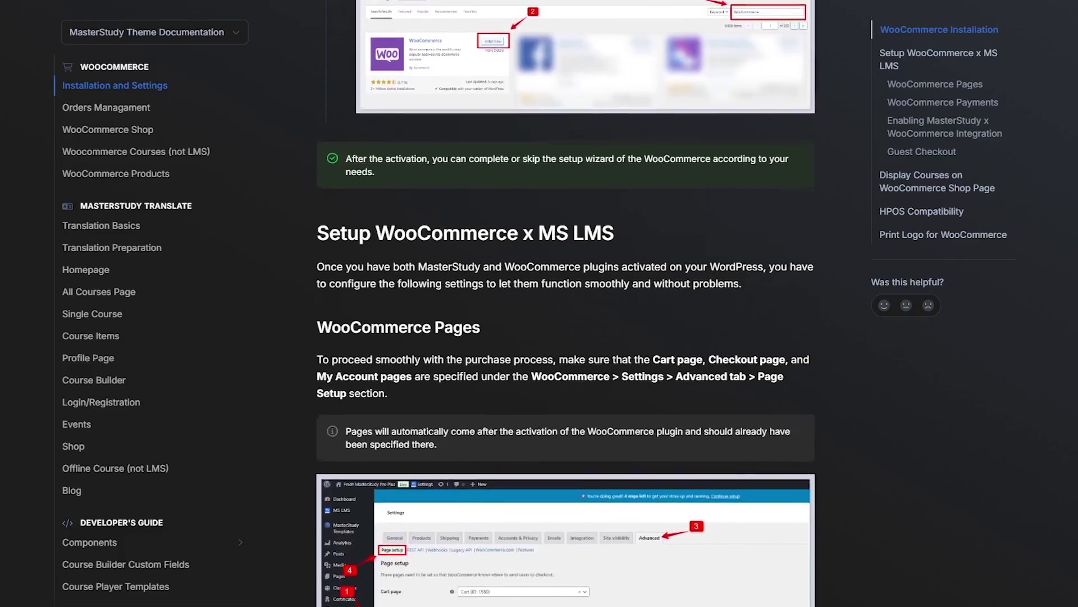
scroll(566, 303, down, 5)
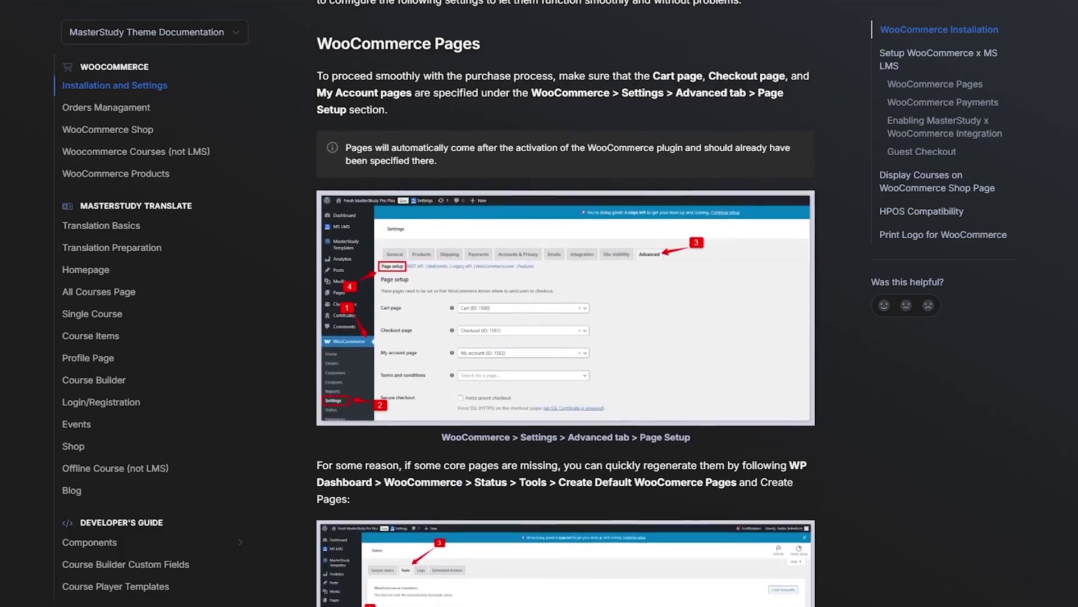
scroll(566, 304, down, 5)
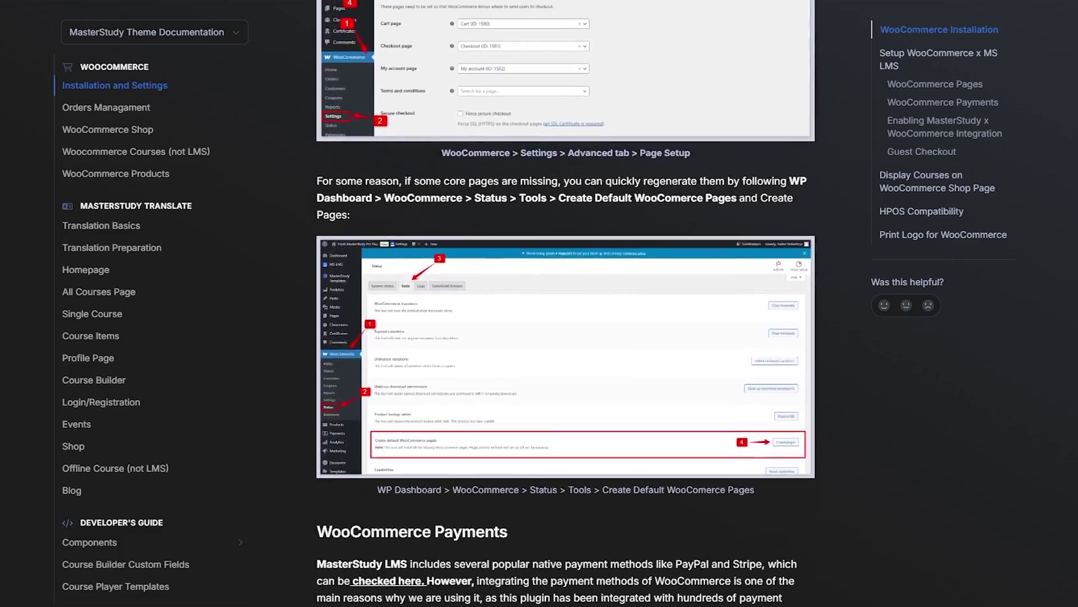
scroll(566, 304, down, 5)
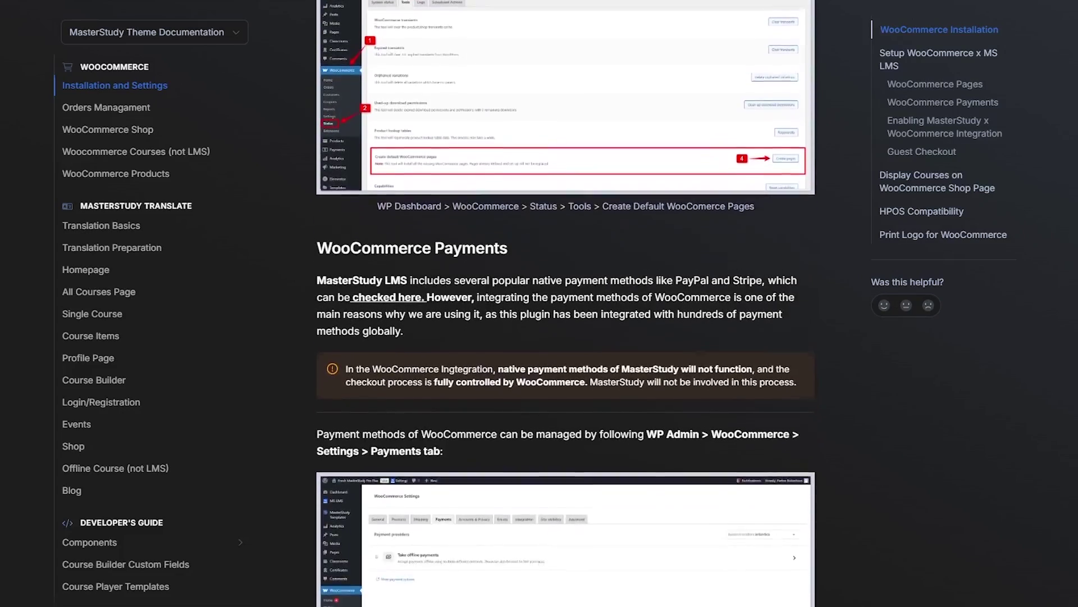
scroll(566, 303, down, 5)
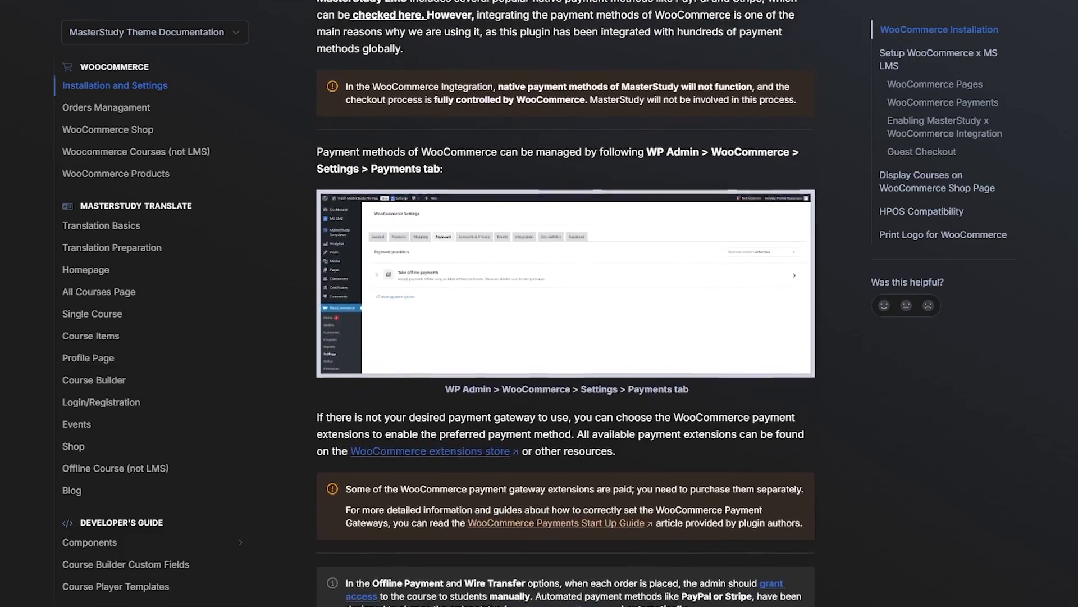
scroll(567, 303, down, 5)
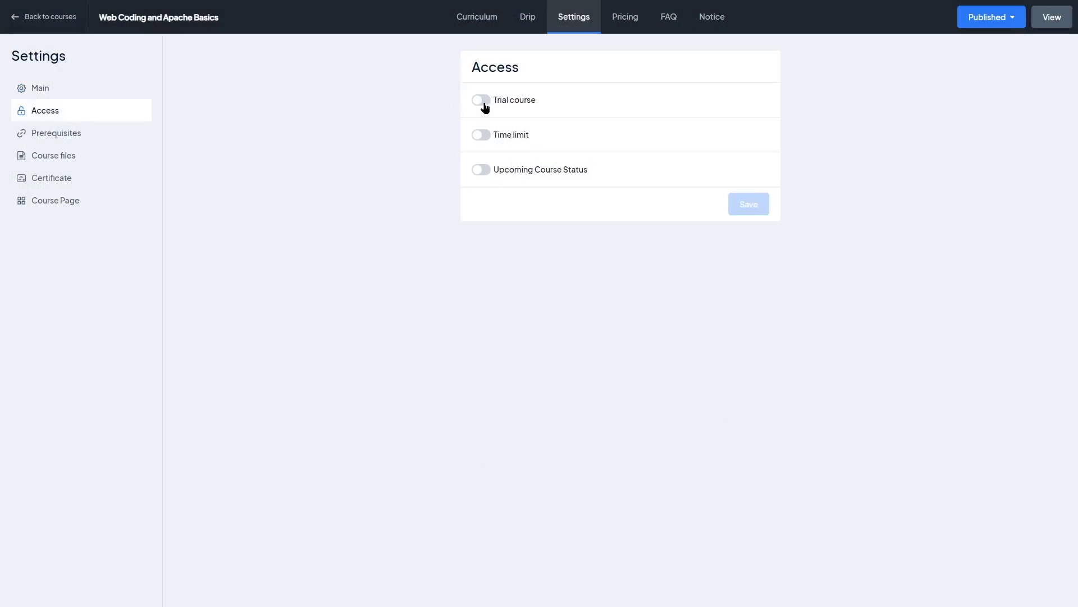
Toggle Trial course and a 3-day time limit on and off, then enable Upcoming Course Status.
click(482, 102)
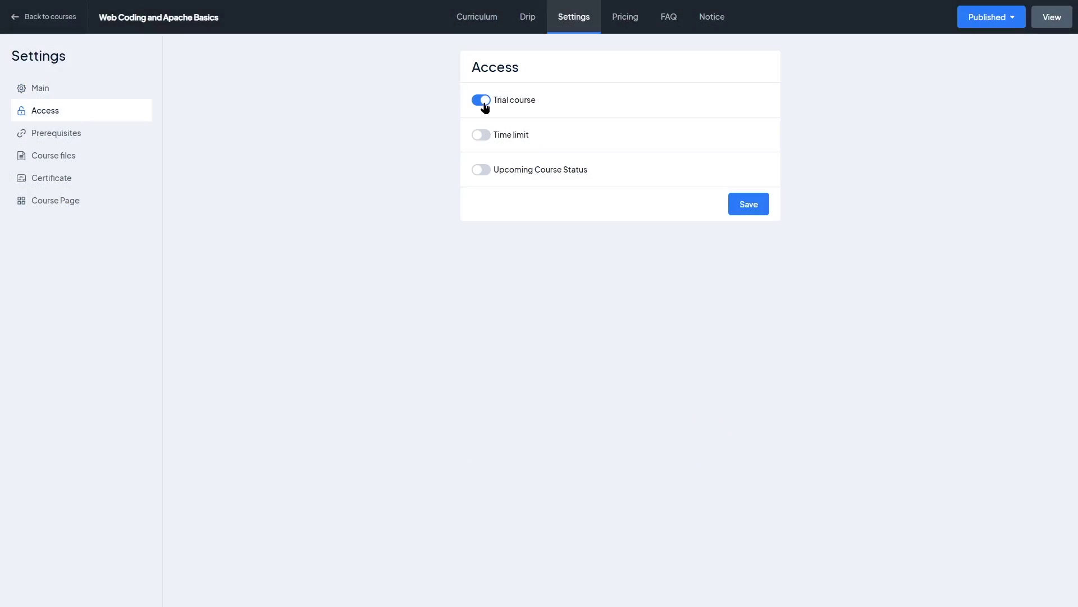
click(482, 101)
click(480, 137)
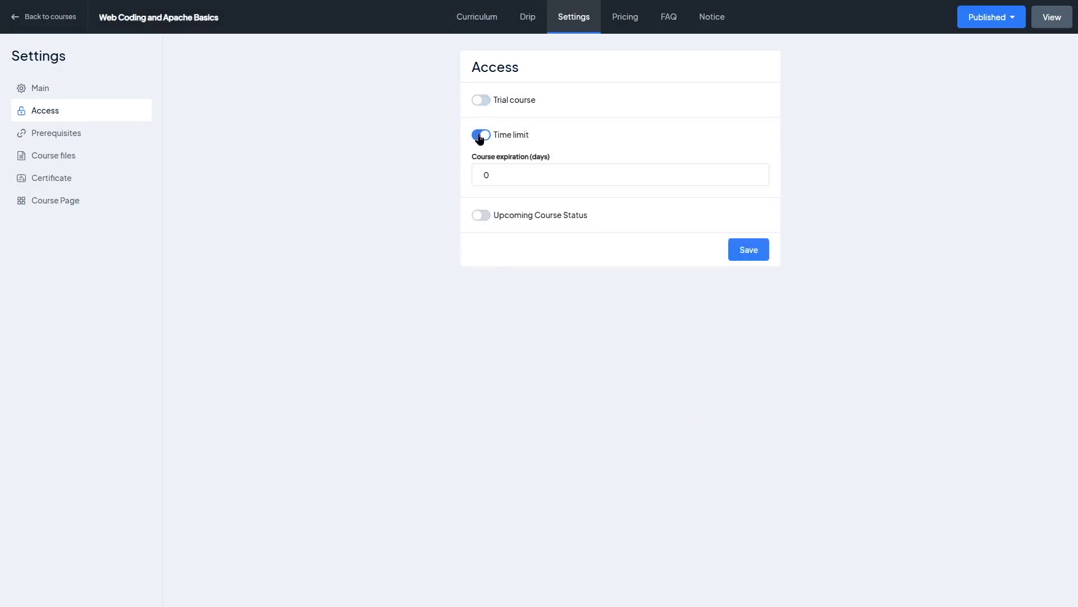
click(487, 174)
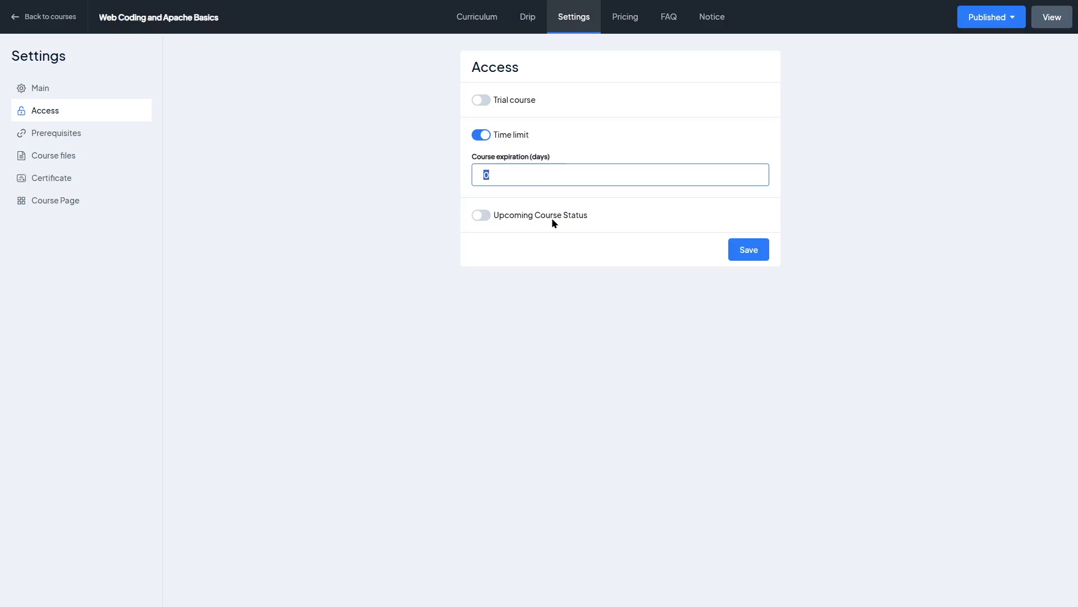
text(3)
click(476, 136)
click(481, 169)
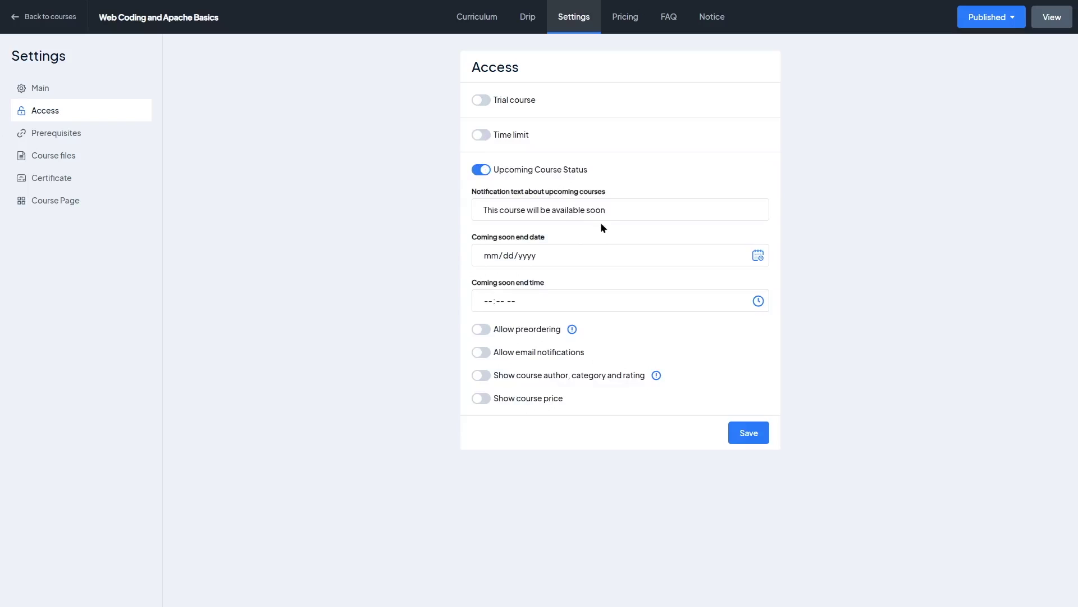
drag(608, 210, 436, 210)
click(417, 263)
Switch to the Main settings, discarding the unsaved access changes.
click(75, 90)
click(611, 94)
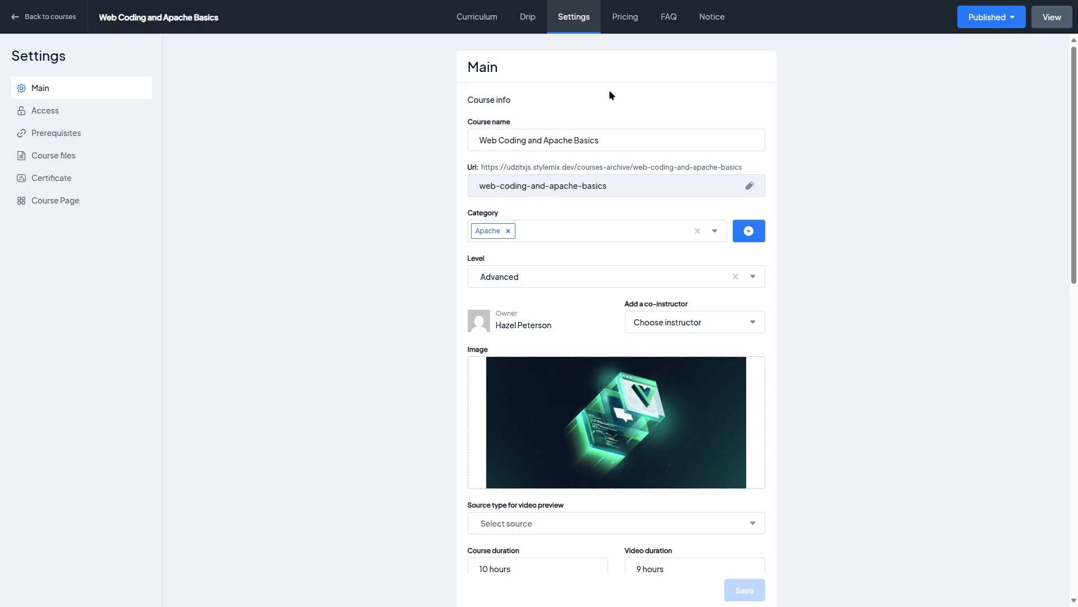
scroll(646, 155, down, 10)
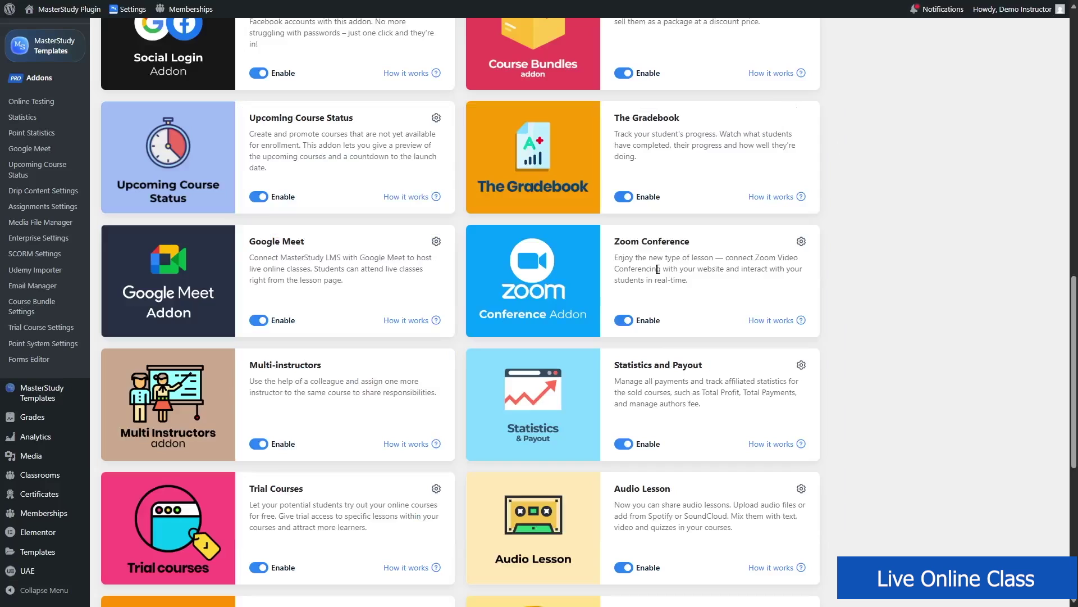
Switch the Zoom Conference addon off and back on.
click(623, 320)
click(623, 321)
click(623, 321)
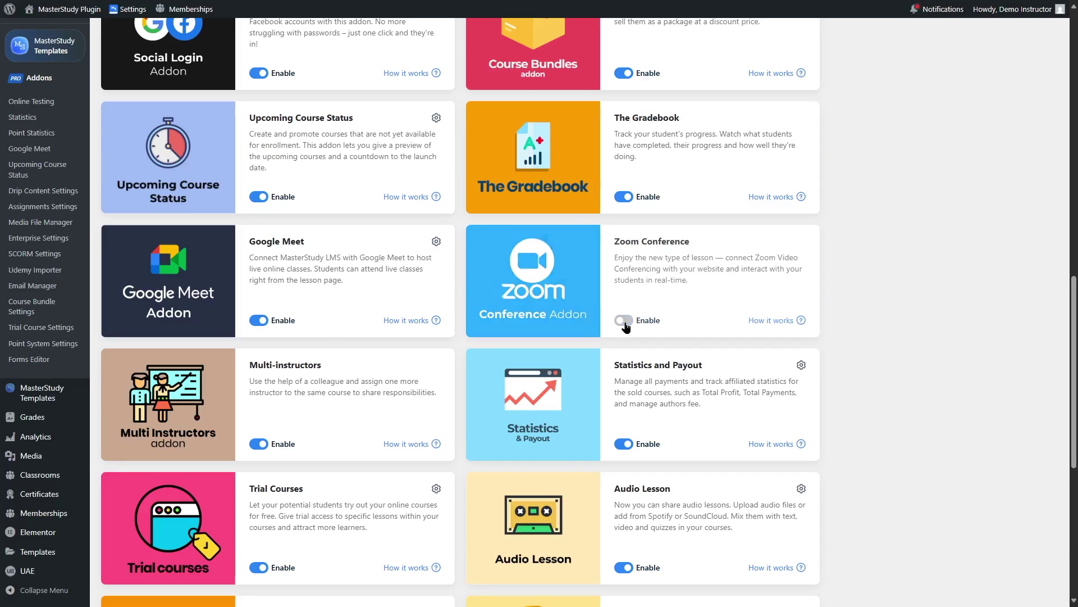
click(624, 321)
Toggle the Google Meet addon off and on, then advance its setup wizard to the next step.
click(259, 320)
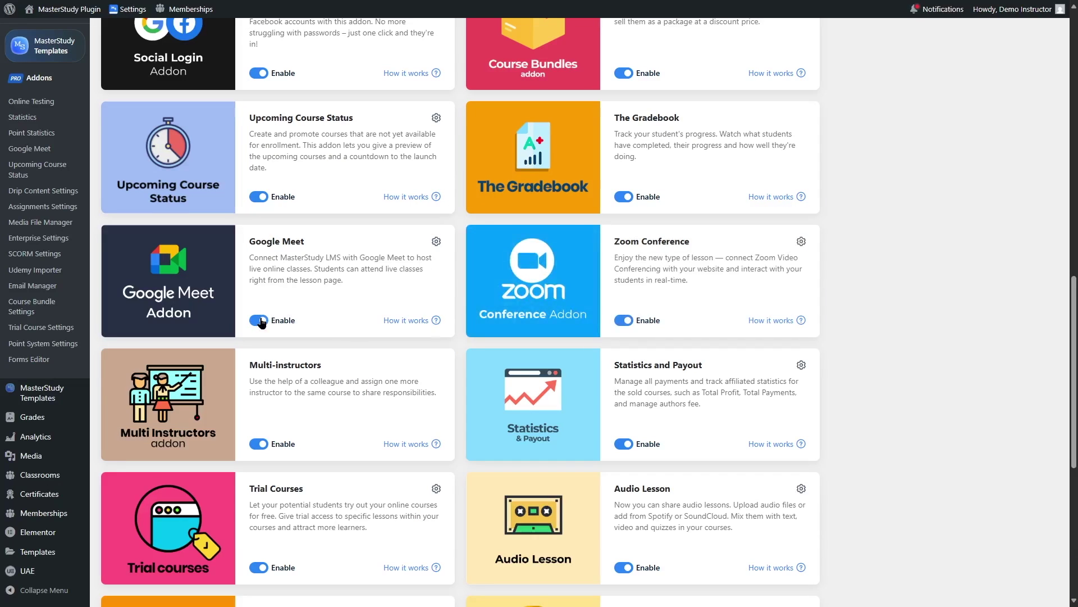
click(260, 321)
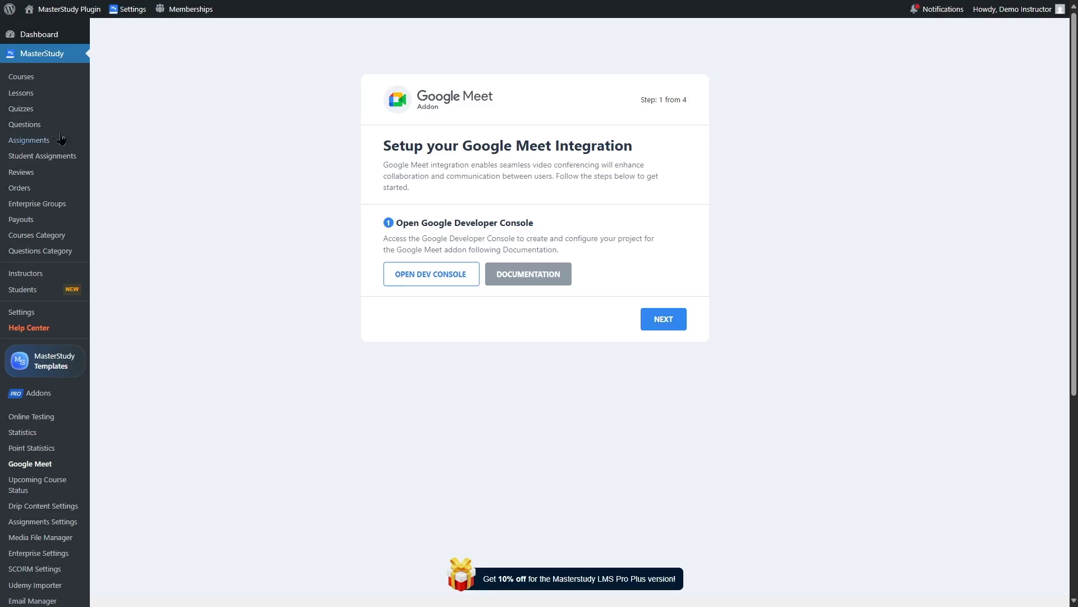
click(679, 318)
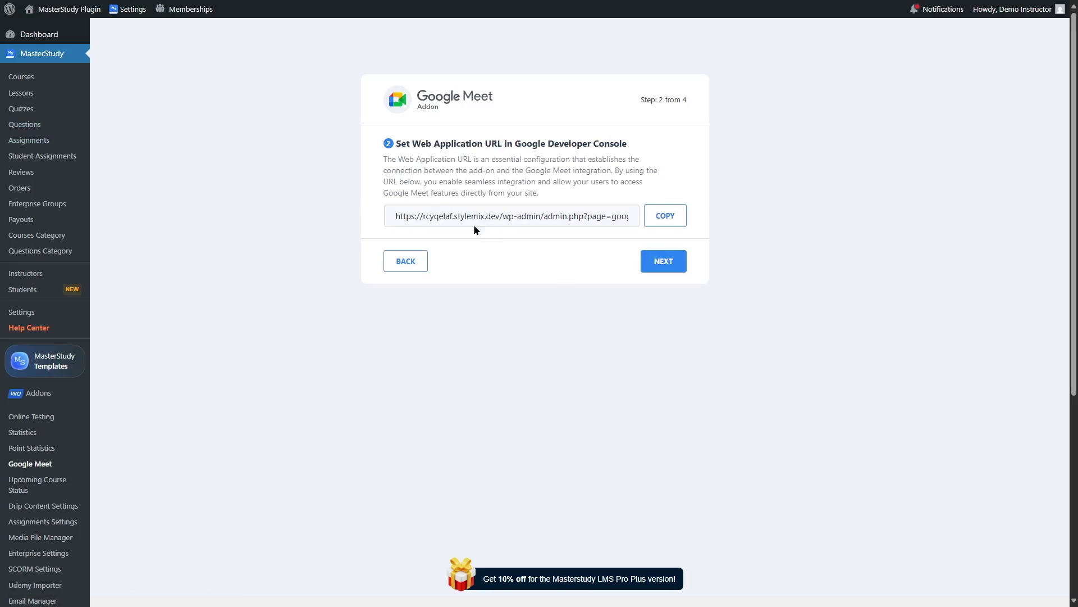
click(654, 265)
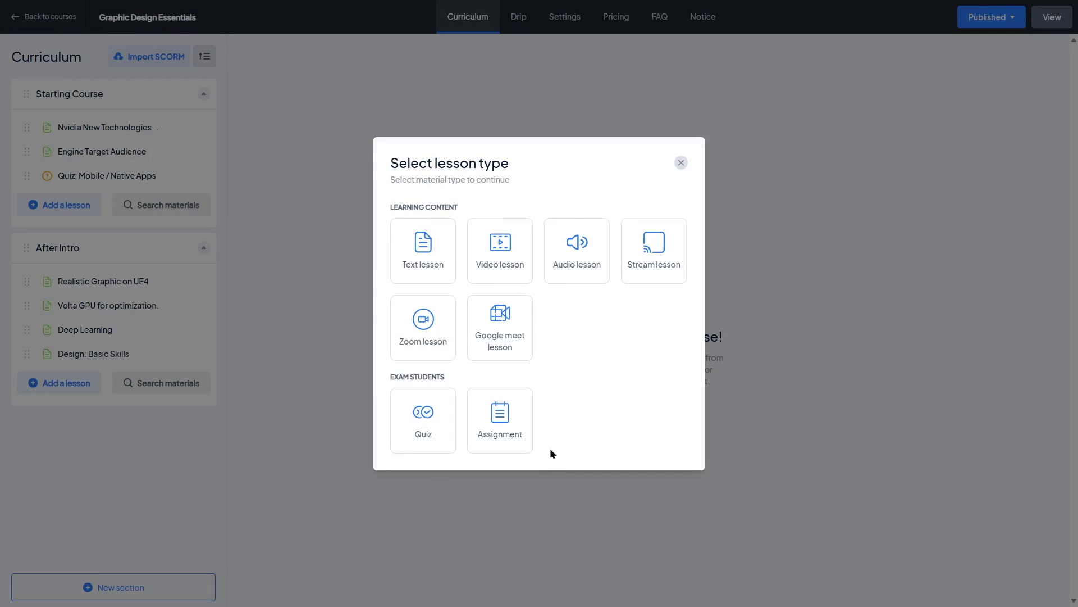
Choose a Zoom lesson and try its password, start date, time, duration and timezone fields.
click(430, 345)
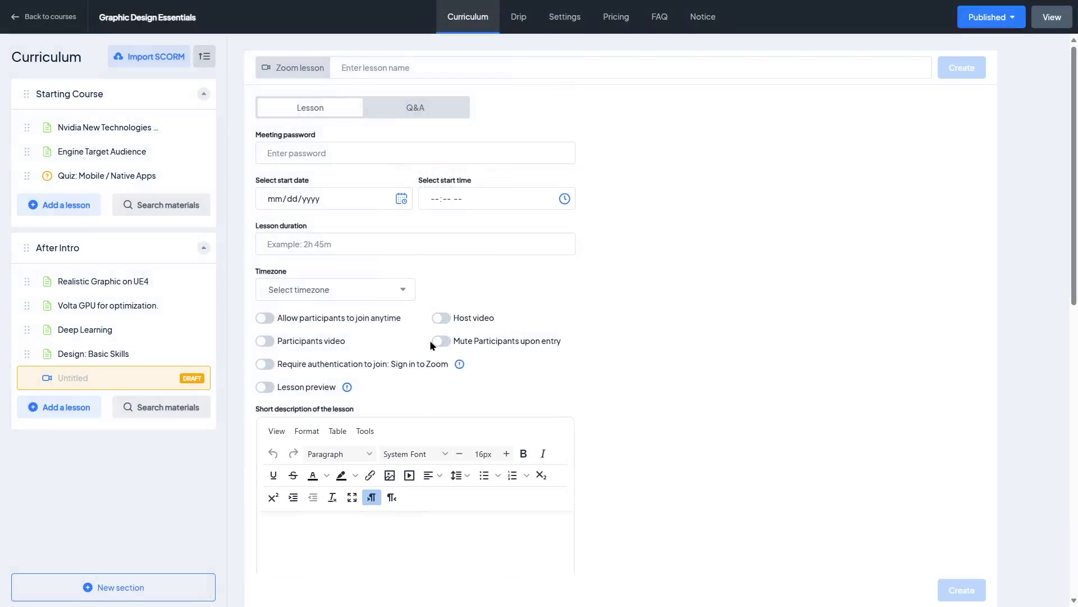
click(308, 151)
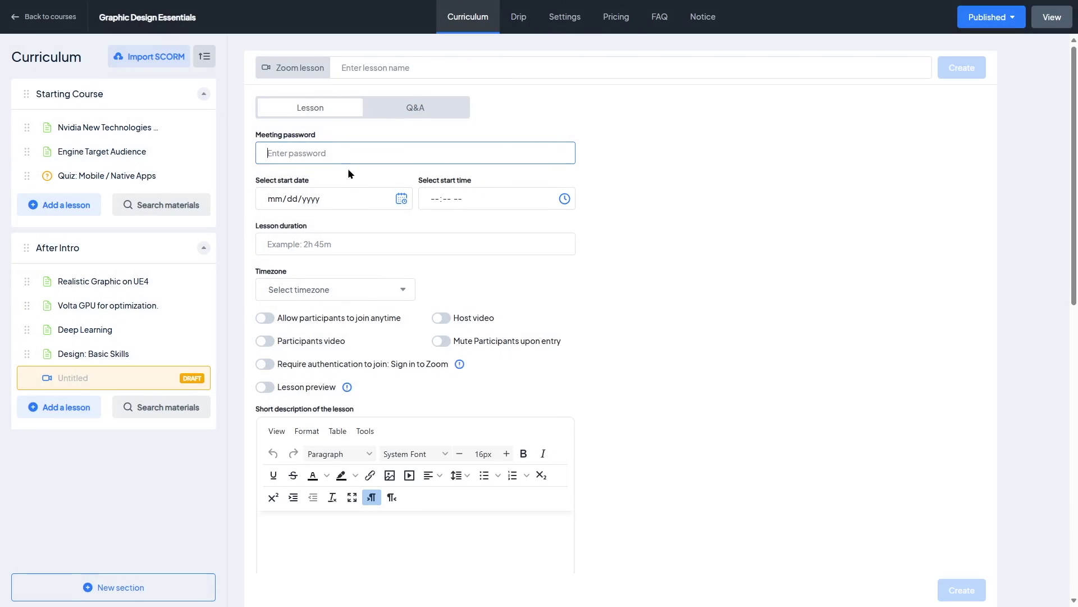
click(401, 199)
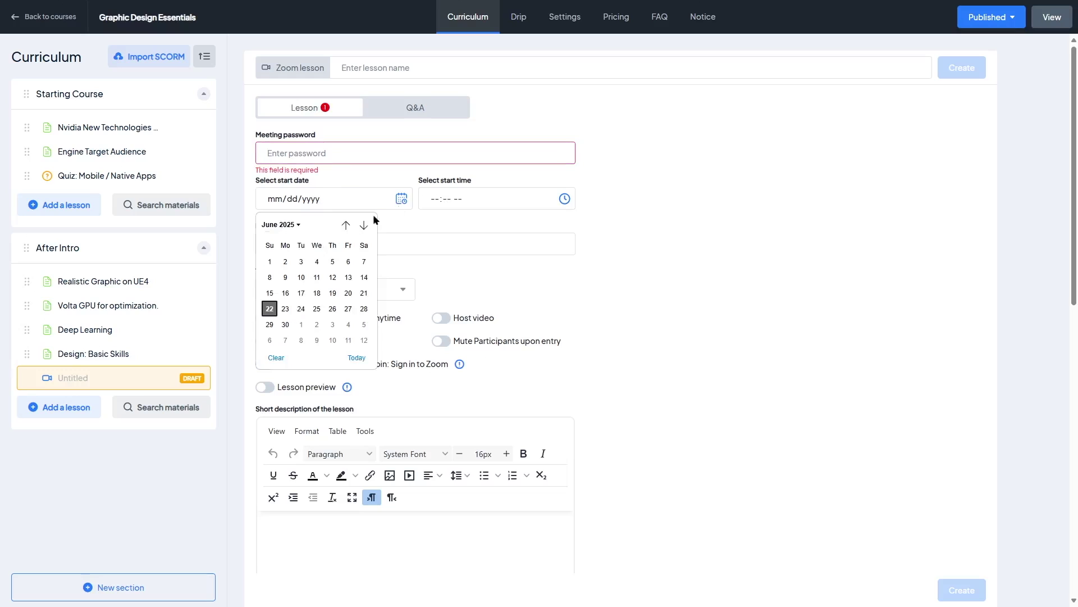
click(564, 199)
click(565, 200)
click(614, 205)
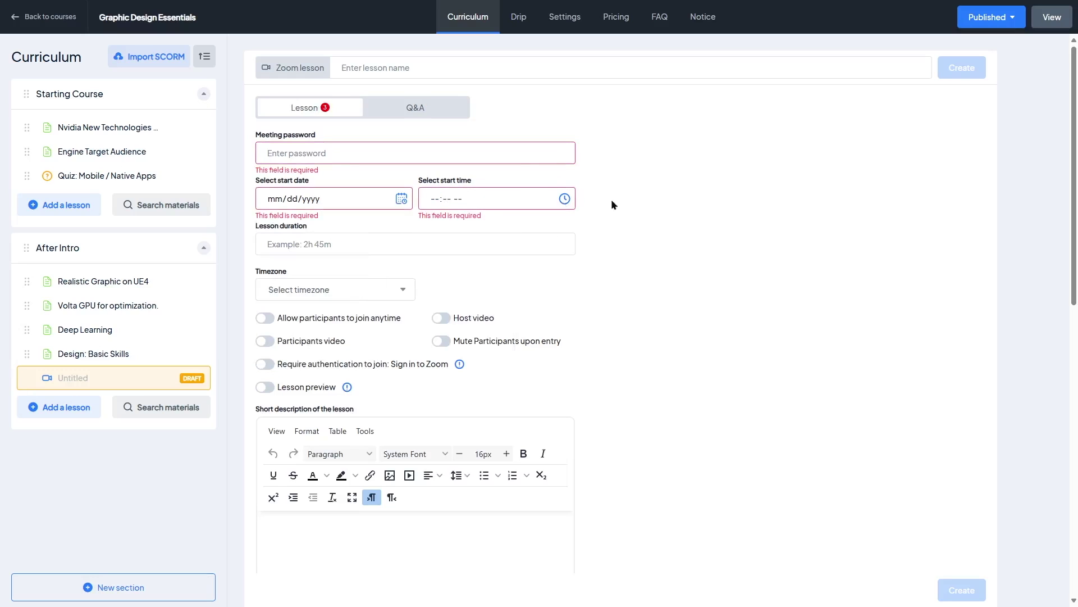
click(316, 245)
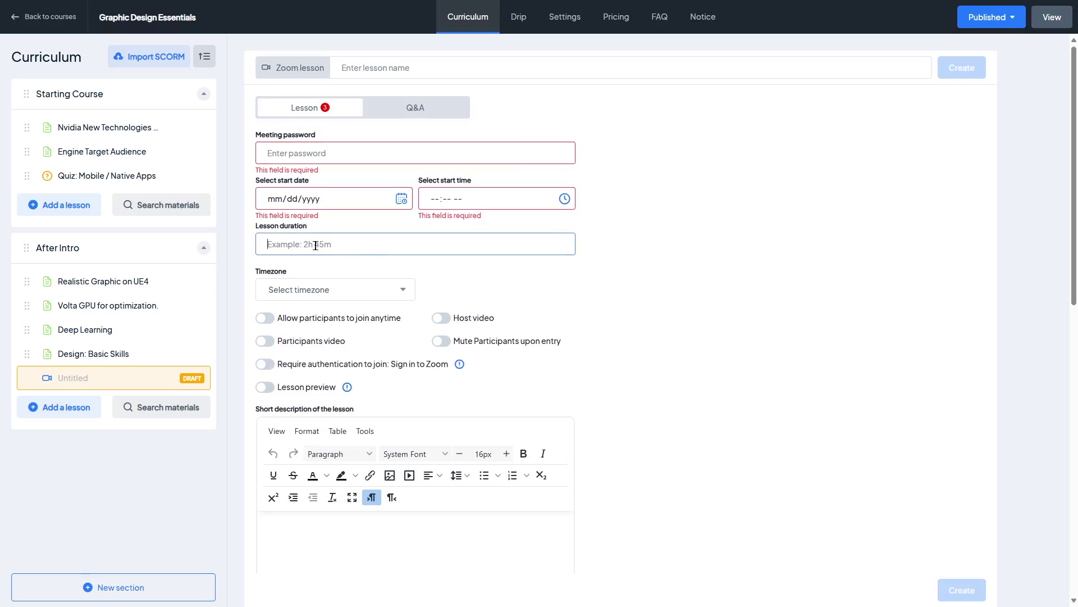
click(393, 290)
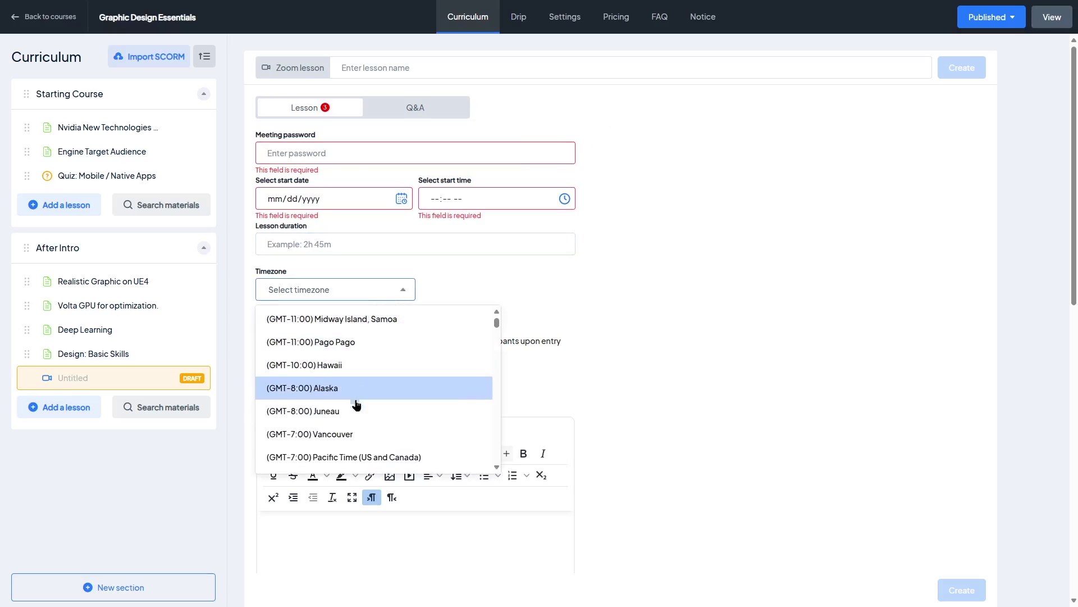
click(528, 291)
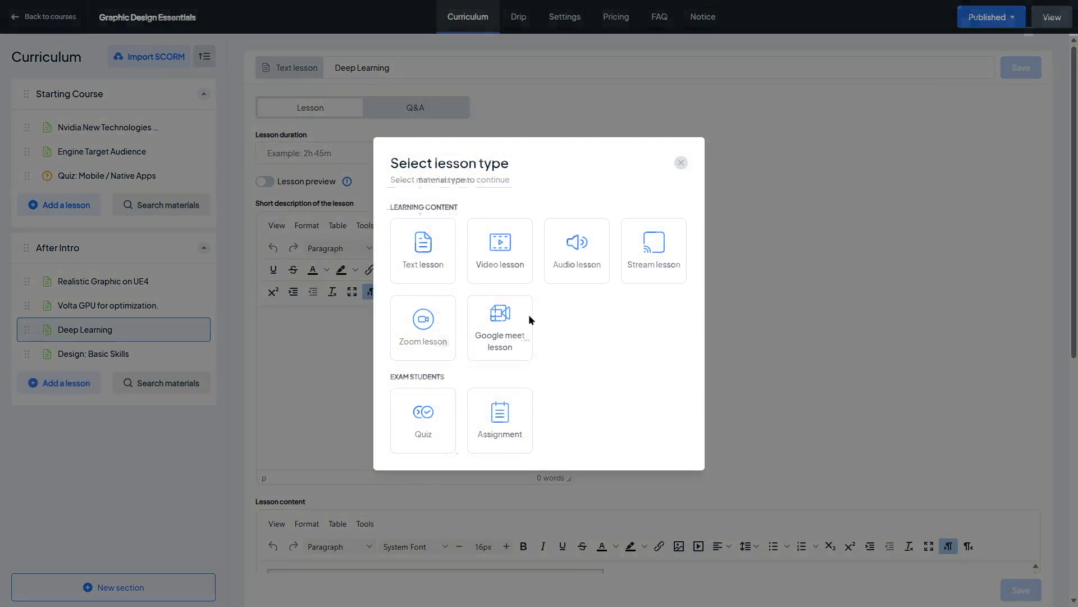
Switch to a Google meet lesson and check its timezone list without choosing one.
click(507, 331)
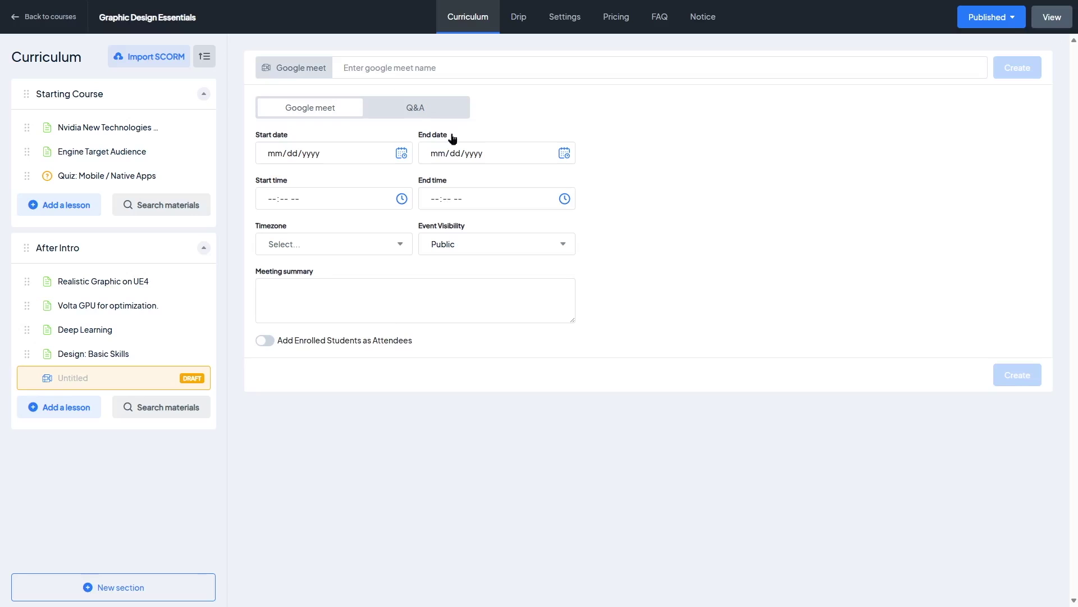
click(397, 245)
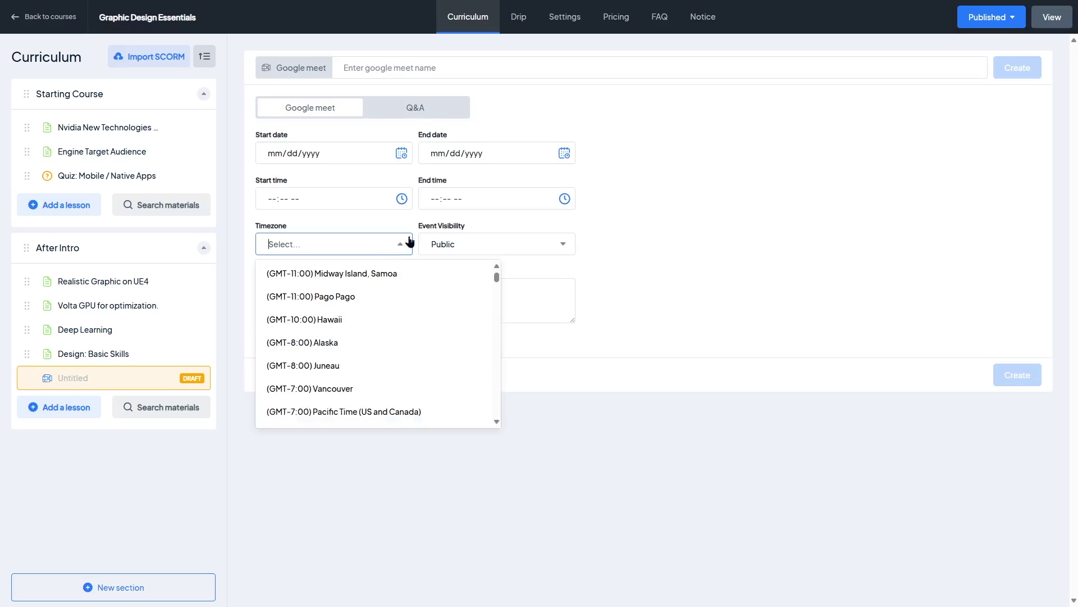
click(663, 251)
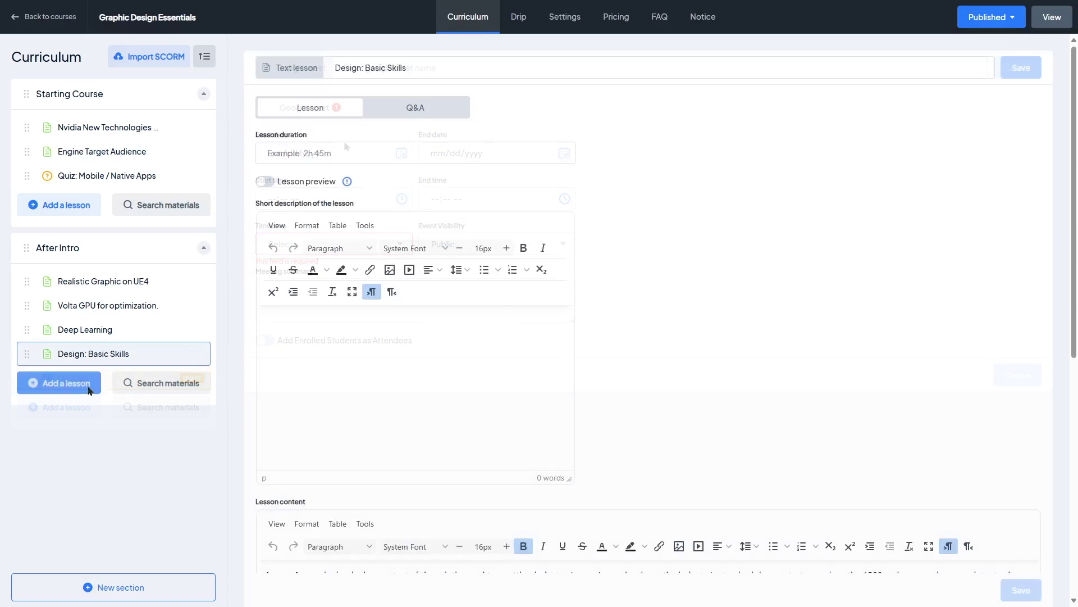
Add a Stream lesson to the After Intro section and look through its Stream URL form.
click(66, 382)
click(638, 250)
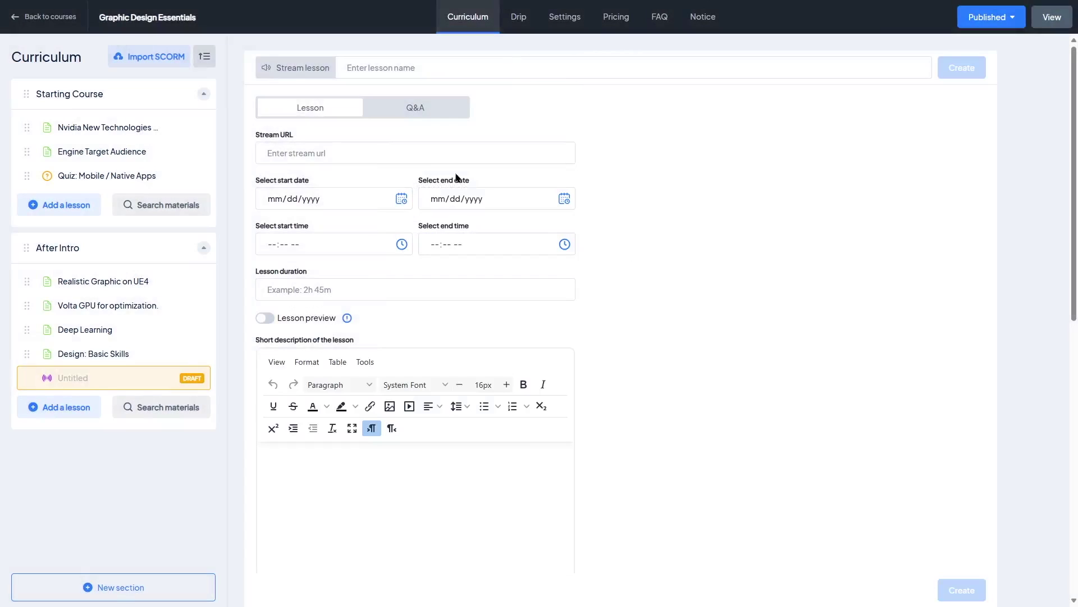
click(422, 152)
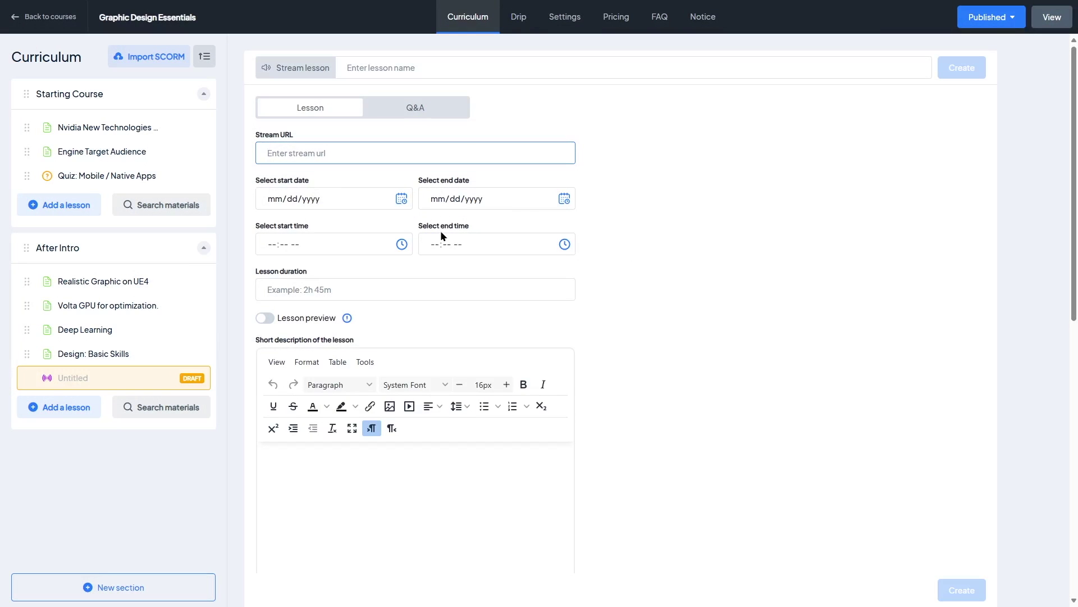
scroll(442, 236, down, 10)
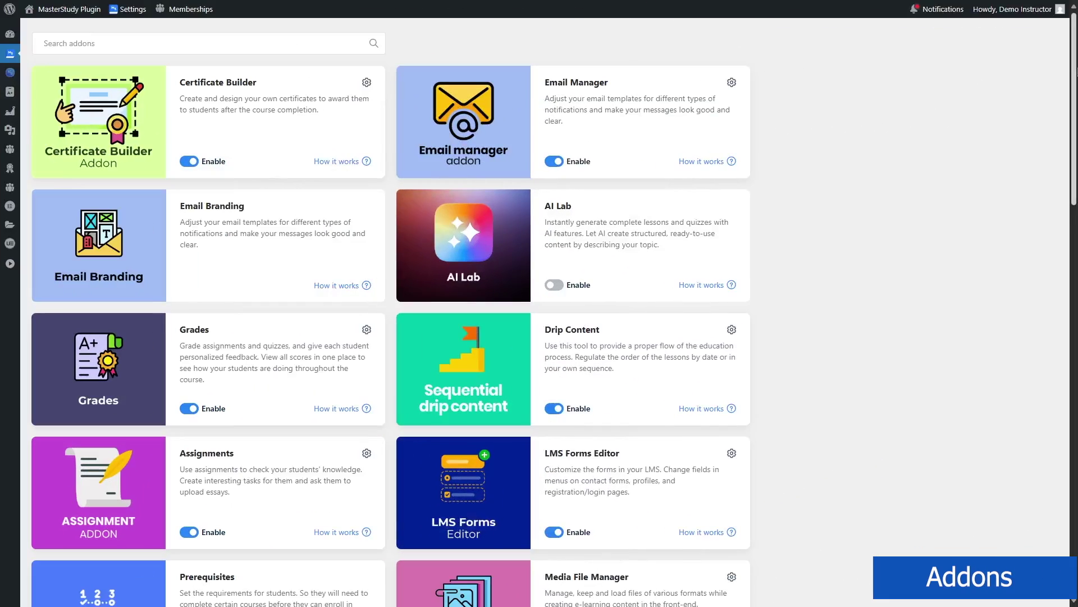
Scroll down the Addons list and highlight the Drip Content addon title.
scroll(548, 309, down, 4)
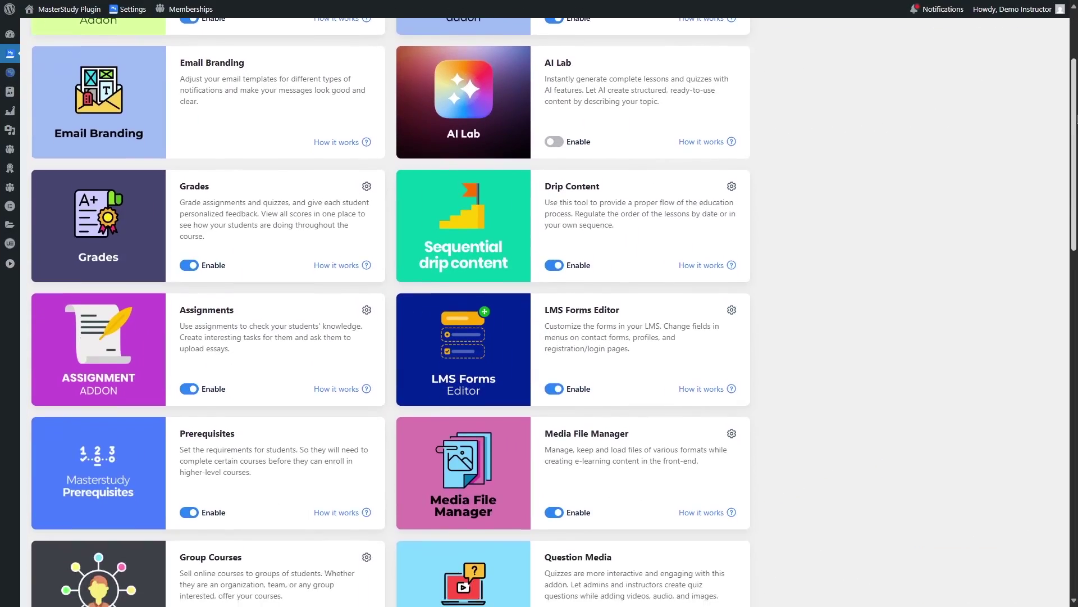
scroll(548, 309, down, 5)
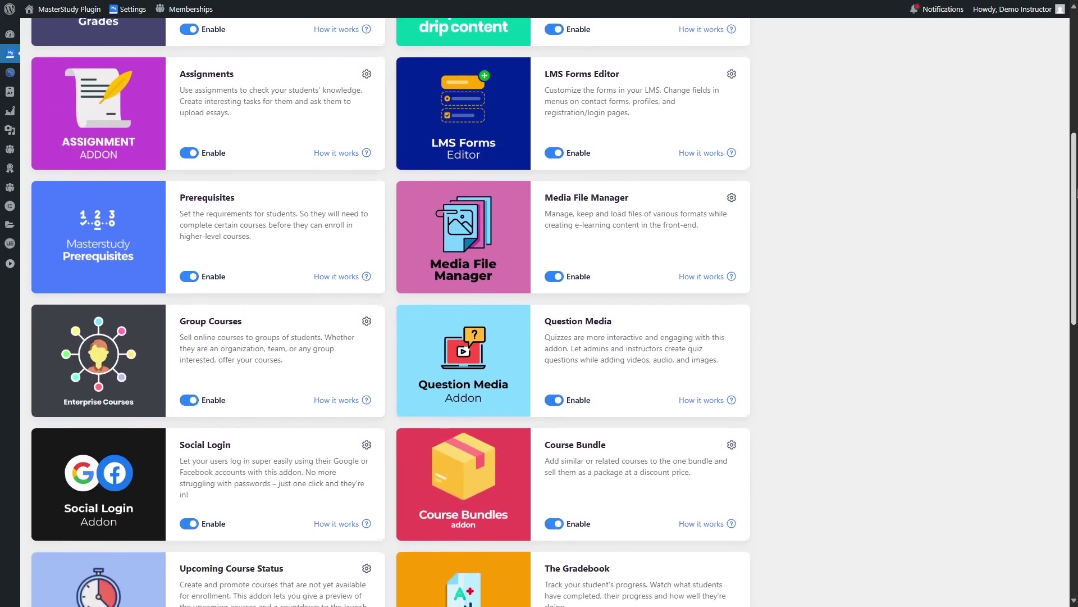
scroll(548, 309, down, 5)
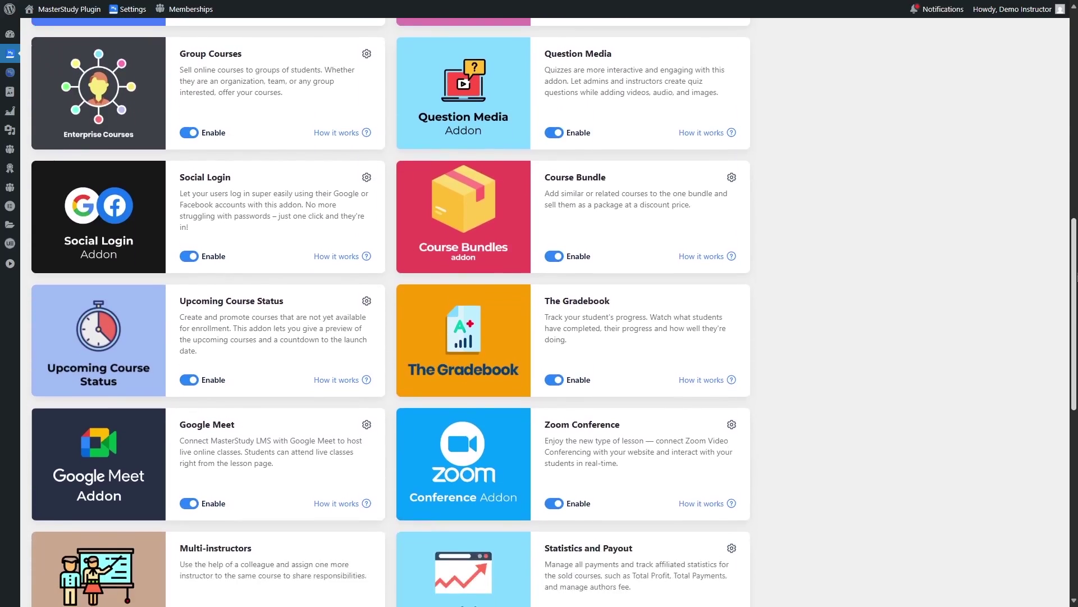
scroll(548, 309, down, 5)
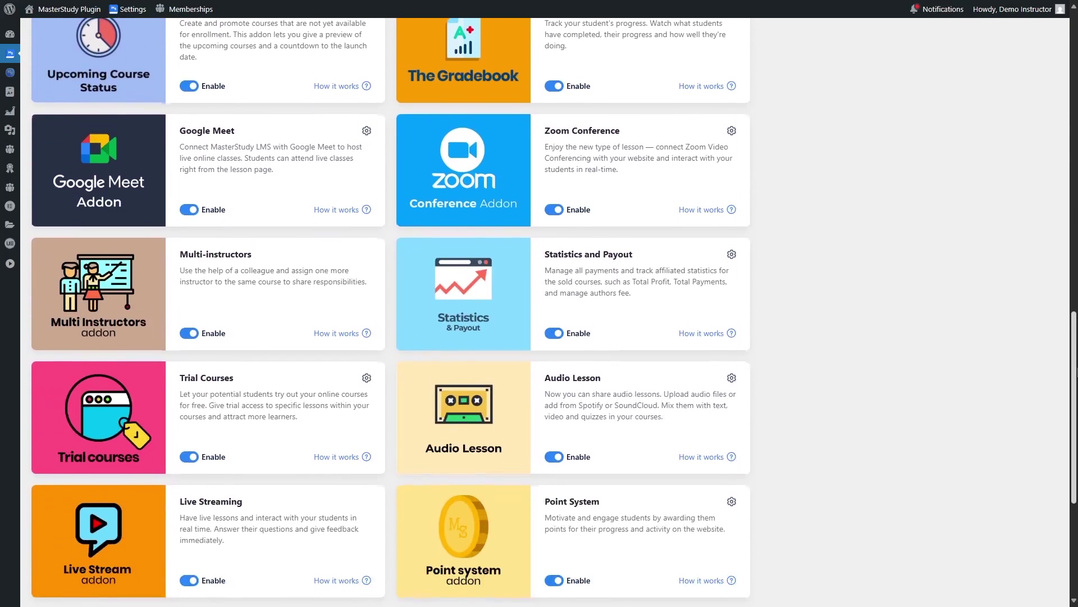
scroll(548, 309, down, 4)
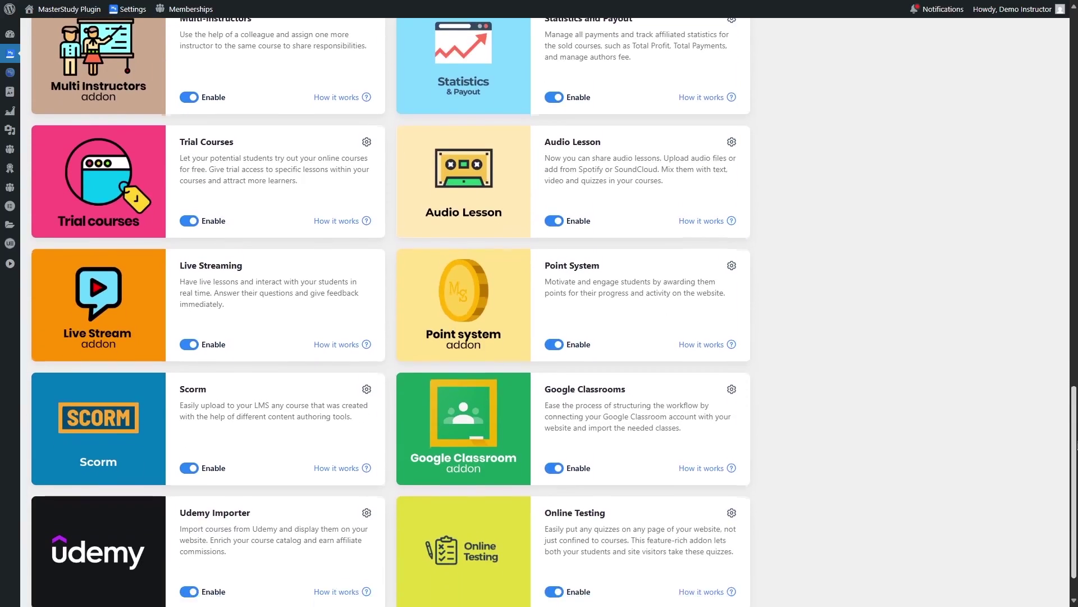
scroll(548, 309, up, 20)
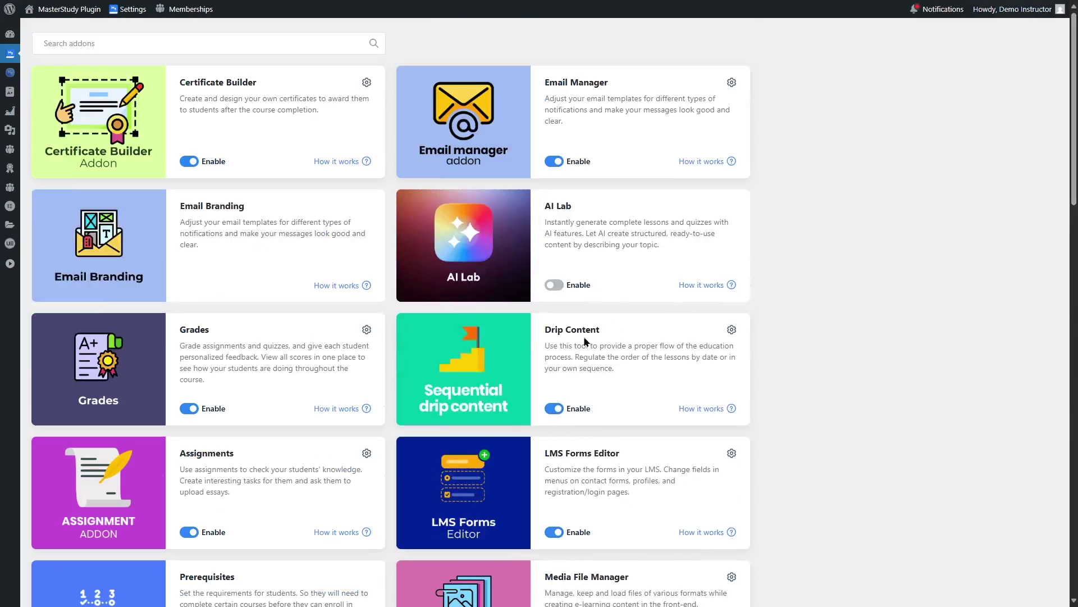
triple_click(554, 332)
click(546, 332)
Highlight the Prerequisites, Assignments and The Gradebook addon names further down the list.
scroll(181, 466, down, 2)
mouse_move(181, 466)
mouse_down()
mouse_move(239, 468)
mouse_move(189, 466)
mouse_up()
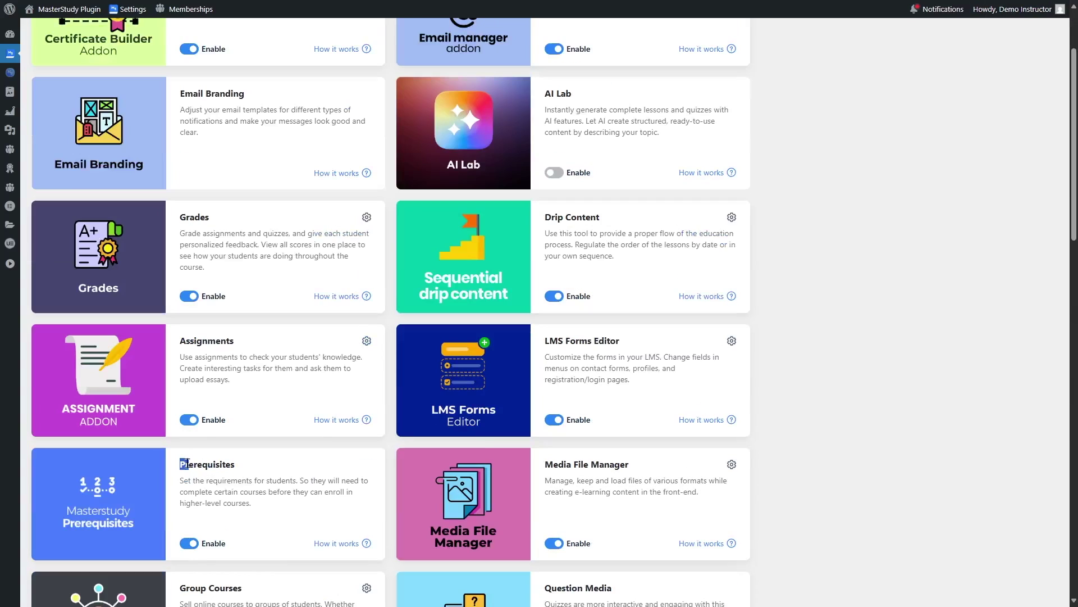
drag(178, 341, 234, 343)
click(234, 342)
scroll(234, 343, down, 8)
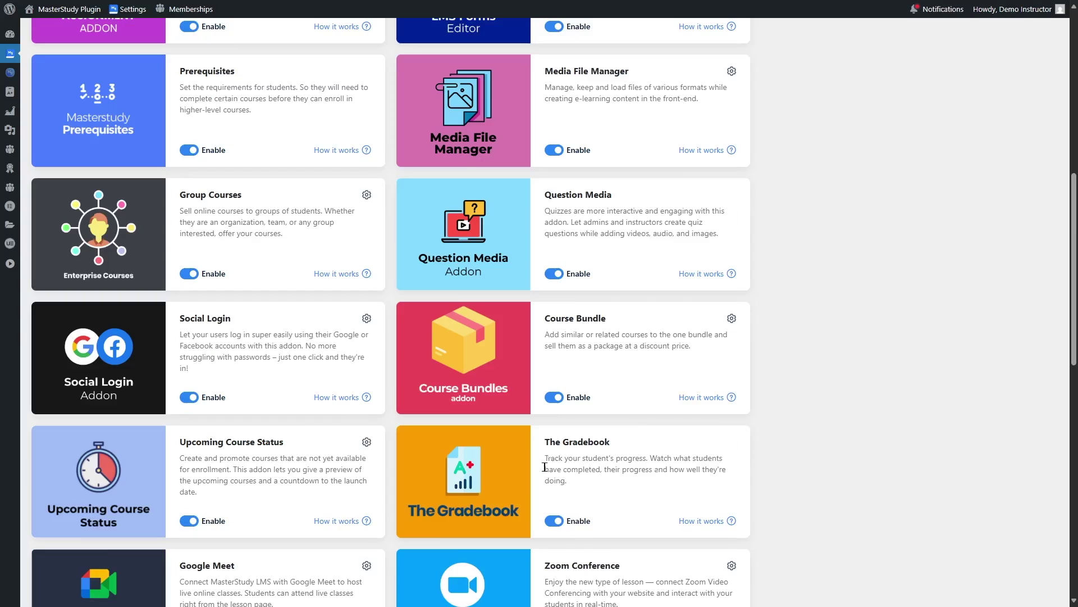
mouse_move(544, 390)
mouse_down()
mouse_move(613, 388)
mouse_move(544, 384)
mouse_up()
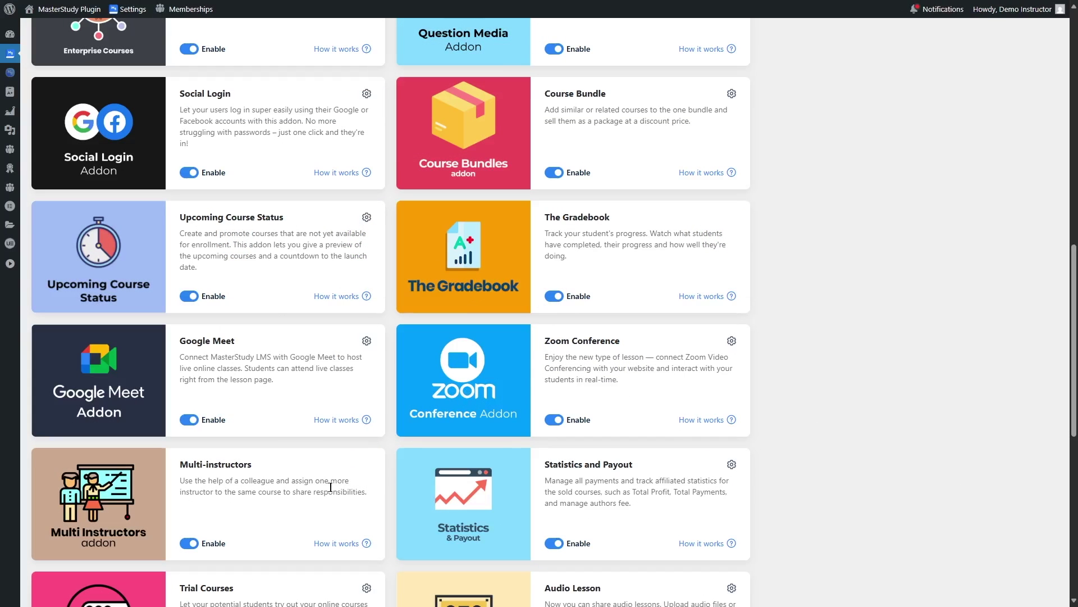
mouse_move(10, 62)
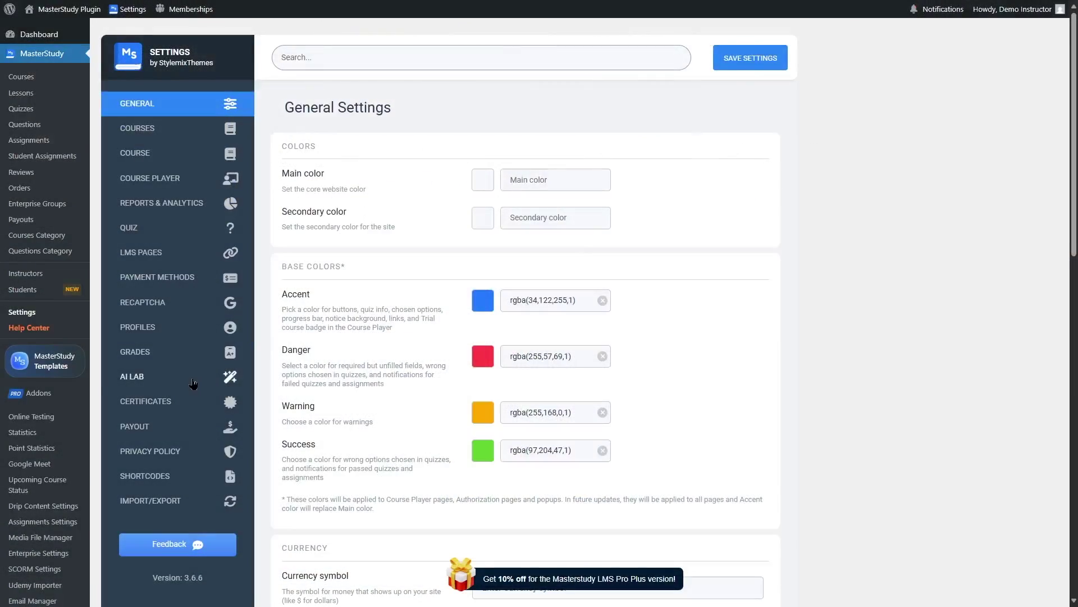
Open the AI Lab settings in the MasterStudy admin.
click(185, 353)
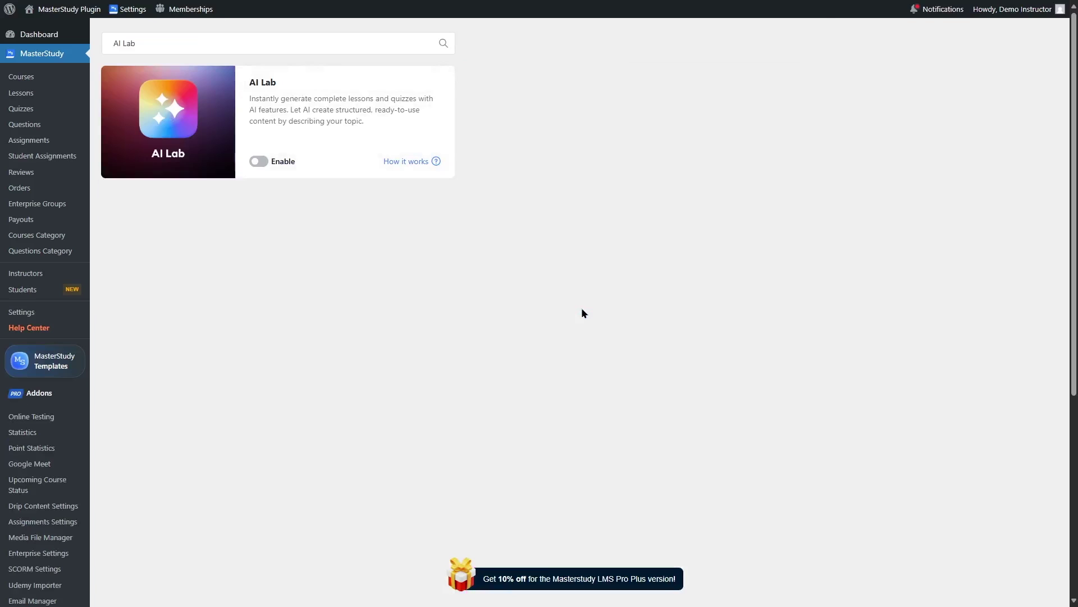
Switch the AI Lab addon on, then go to the list of all courses.
click(258, 161)
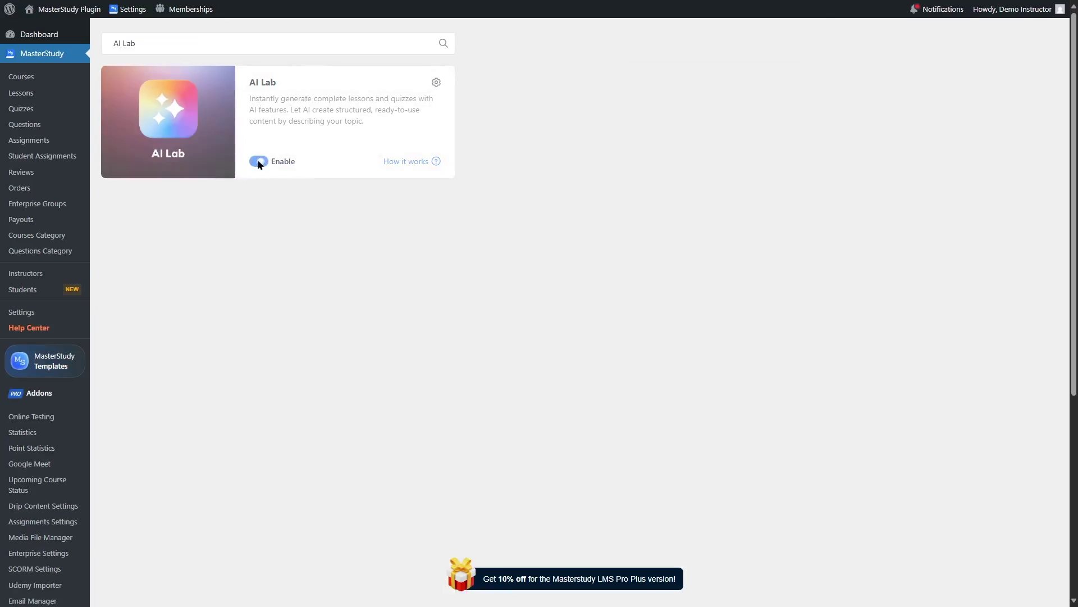
click(28, 78)
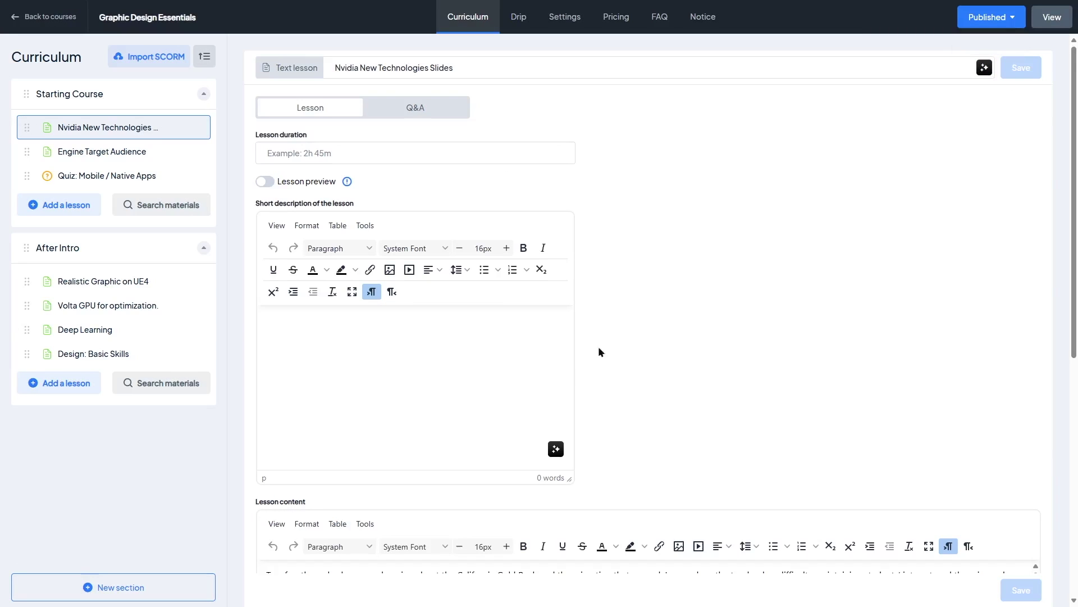
Open the Quiz: Mobile / Native Apps in the Graphic Design Essentials builder.
scroll(746, 334, down, 3)
scroll(746, 333, down, 4)
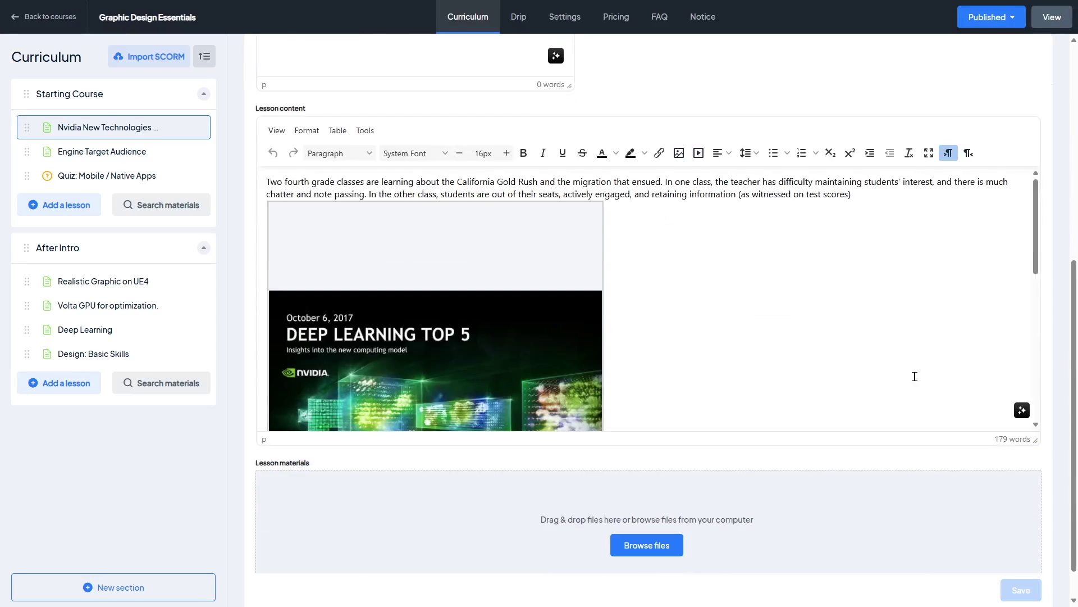
scroll(850, 371, down, 5)
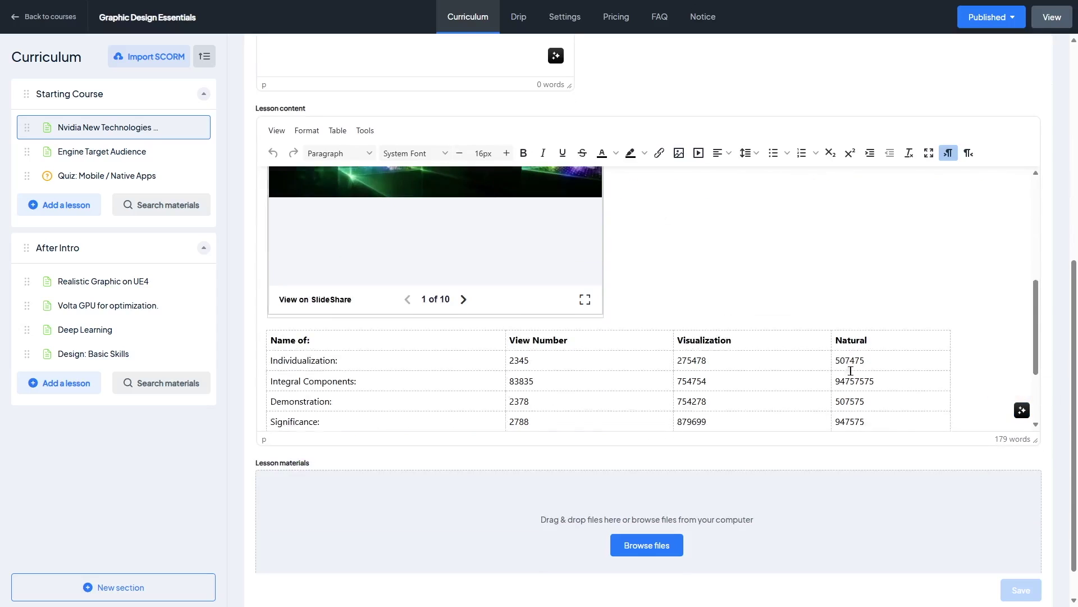
scroll(801, 392, up, 10)
scroll(768, 274, up, 1)
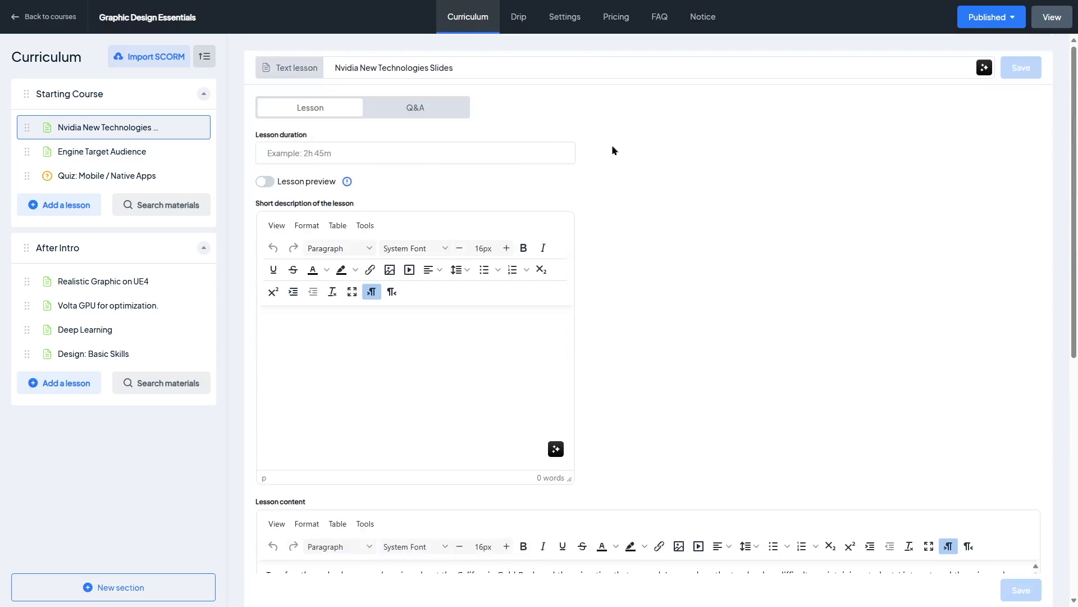
click(131, 181)
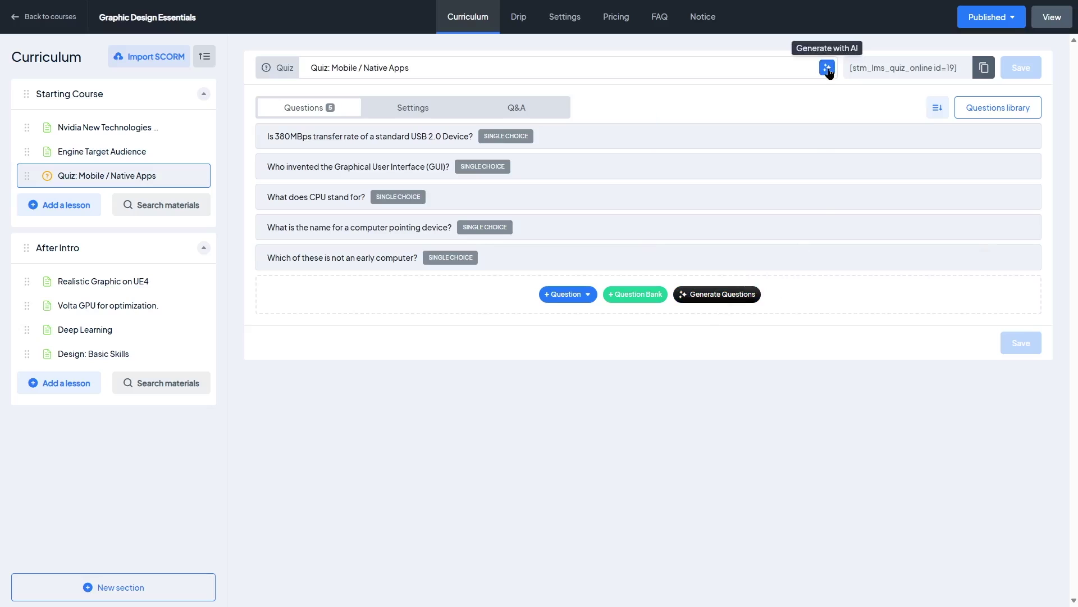
Add a new Assignment item under the Starting Course section.
click(62, 205)
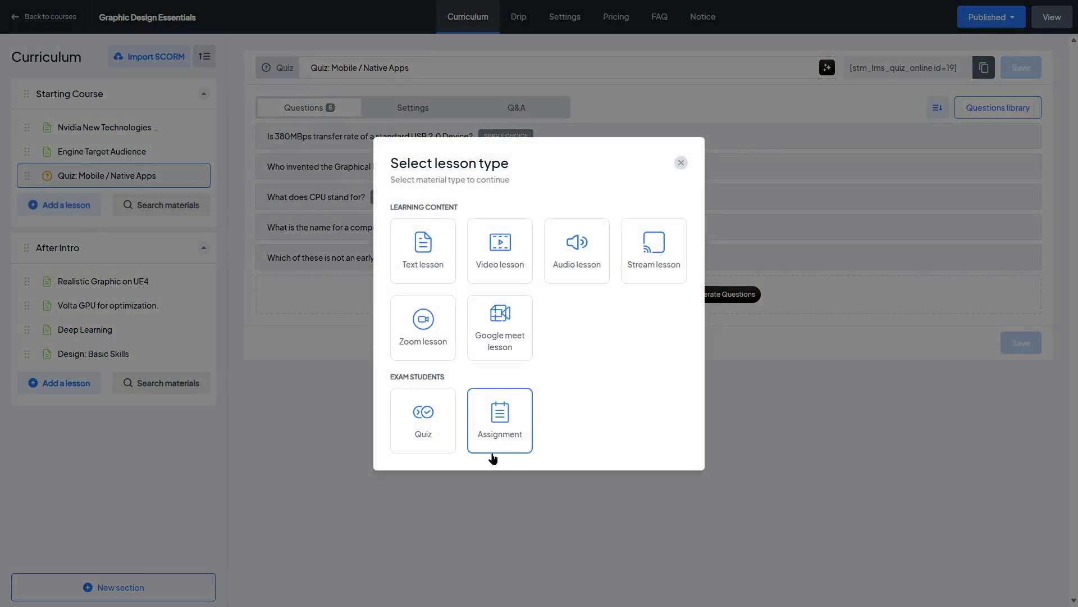
click(522, 430)
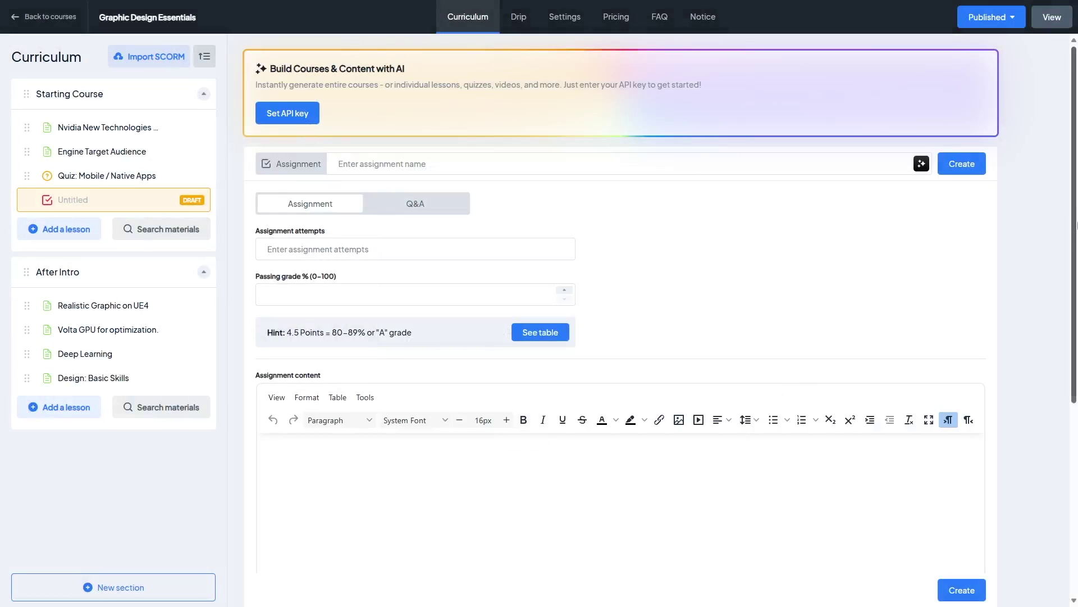
scroll(450, 115, down, 5)
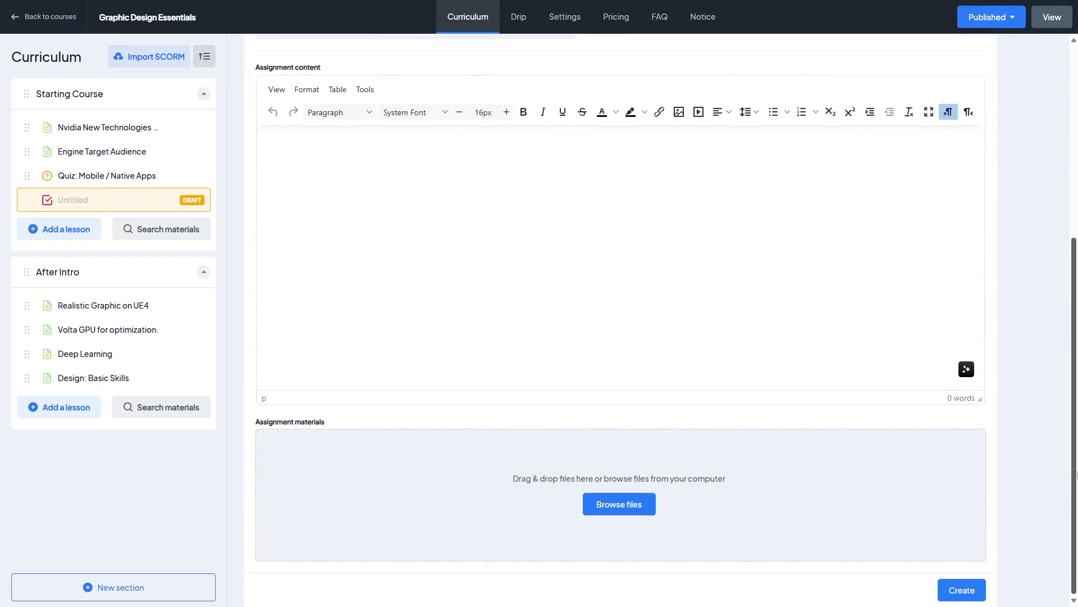
scroll(922, 165, up, 5)
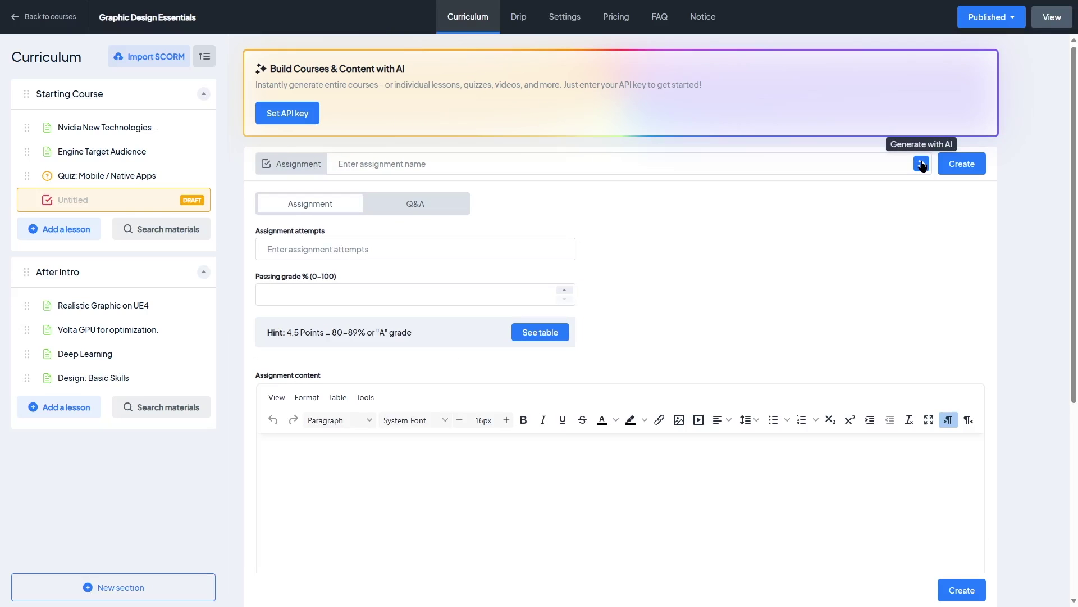
scroll(919, 169, down, 5)
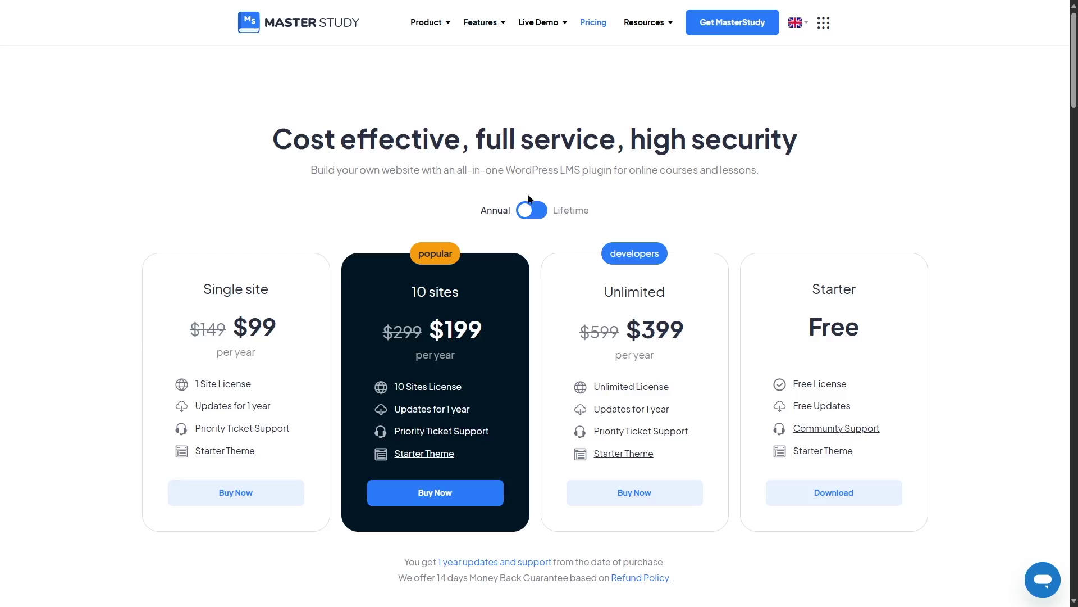
Compare annual ($99, $199, $399) and lifetime ($249, $499, $999) prices, ending on lifetime.
click(525, 215)
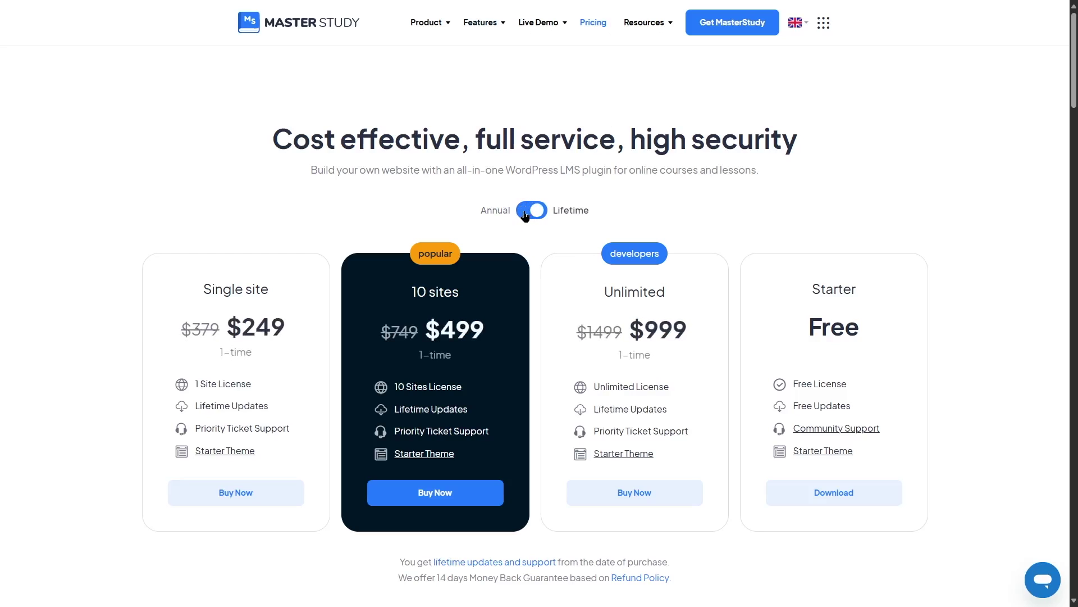
click(525, 215)
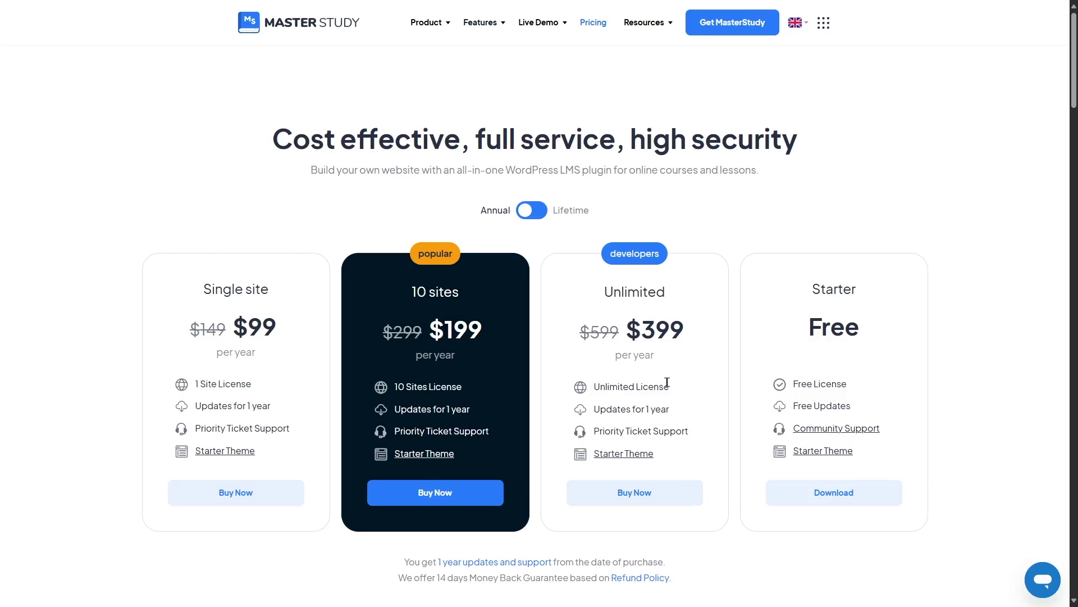
click(537, 213)
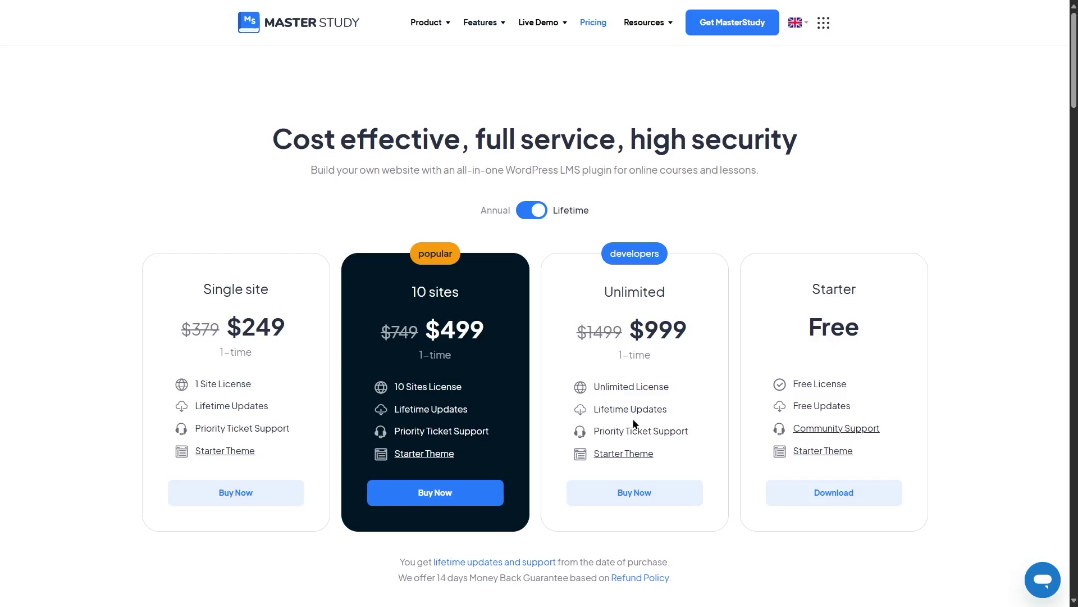
click(517, 205)
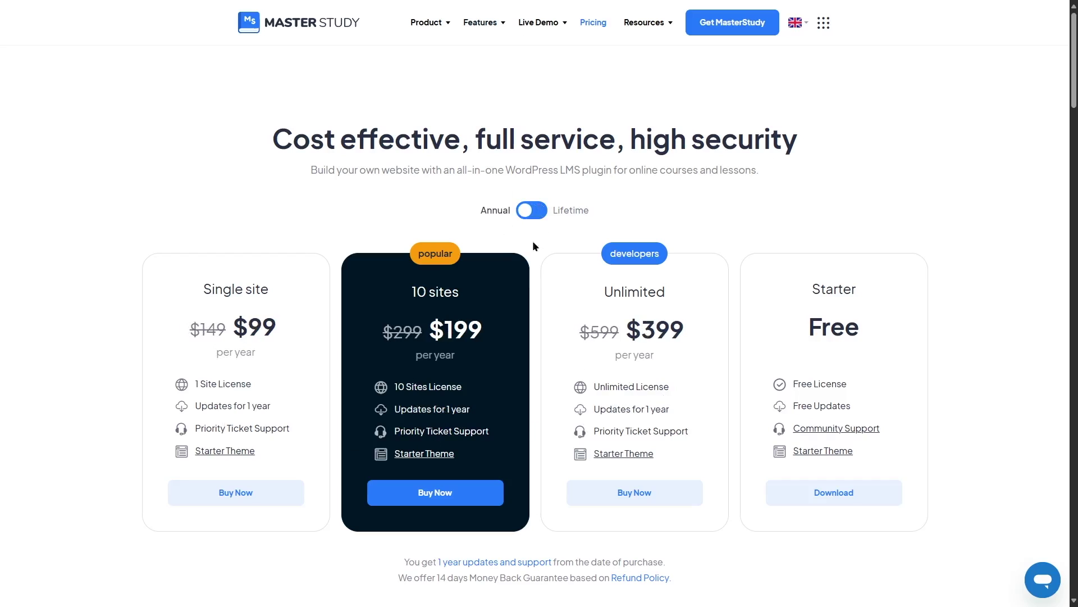
click(529, 212)
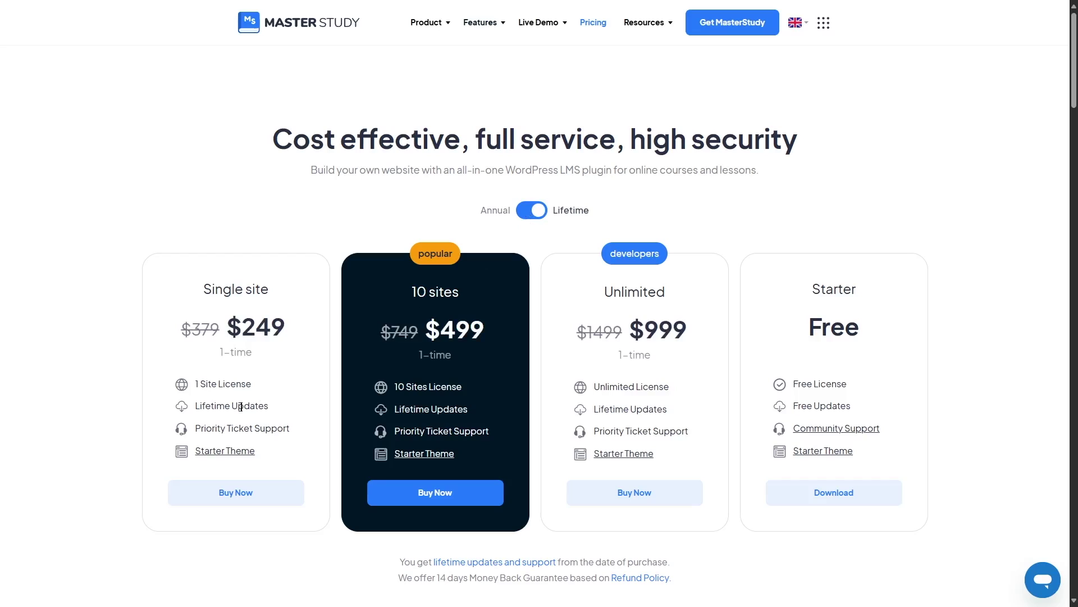
click(528, 213)
click(567, 208)
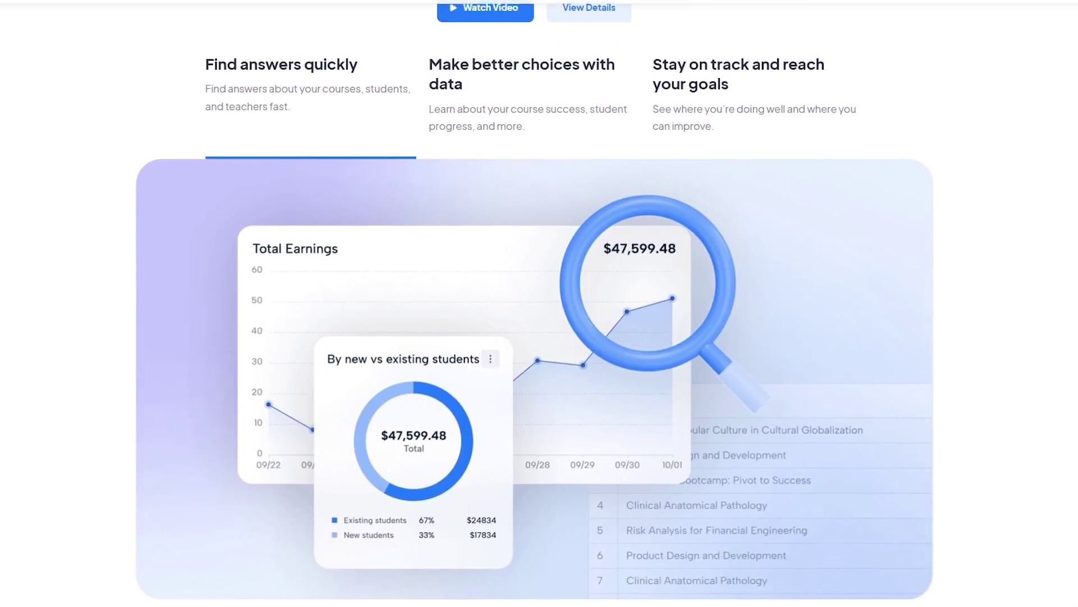
Scroll the homepage past Templates, Email Template and live lessons to the integrations logos.
scroll(539, 303, down, 4)
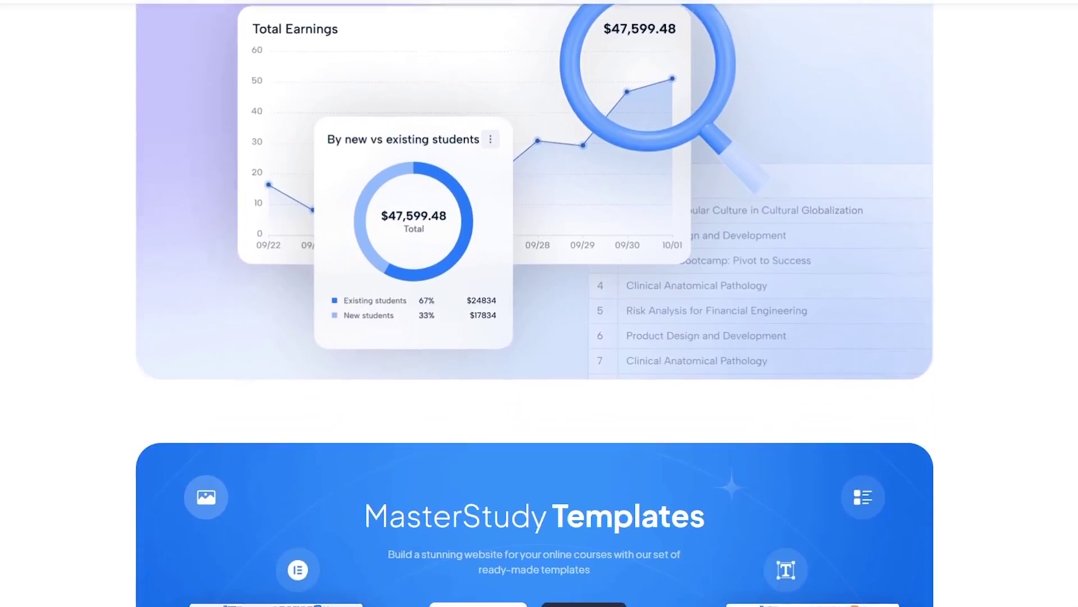
scroll(539, 304, down, 4)
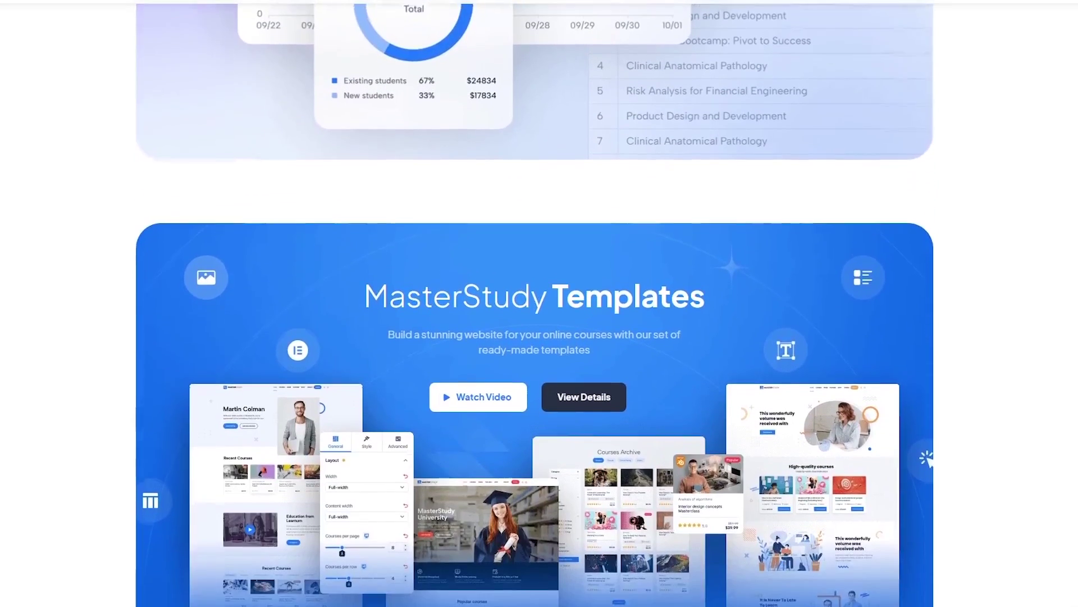
scroll(539, 304, down, 4)
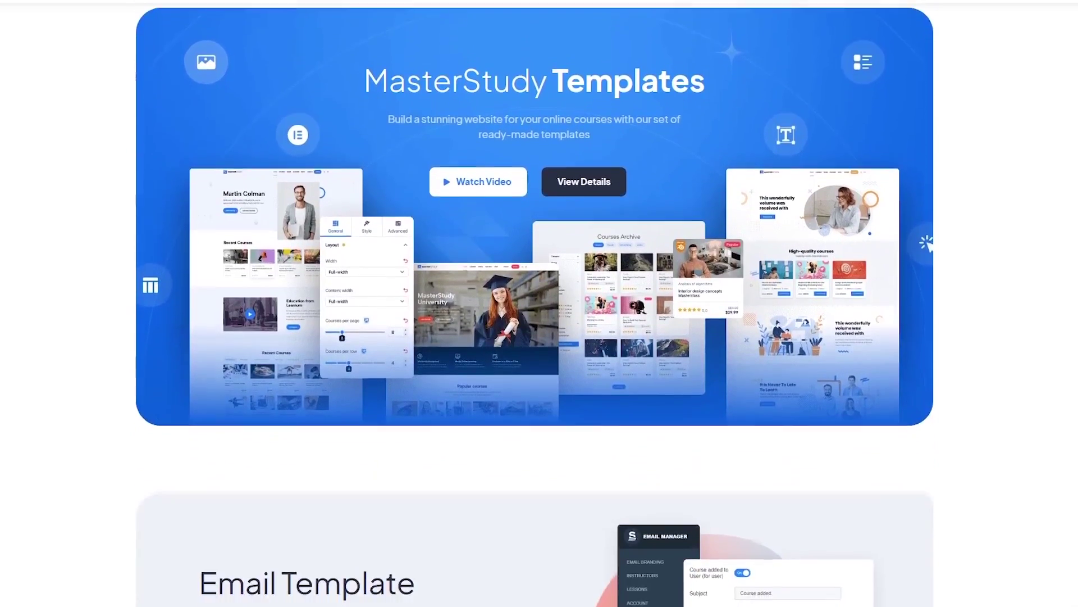
scroll(540, 304, down, 4)
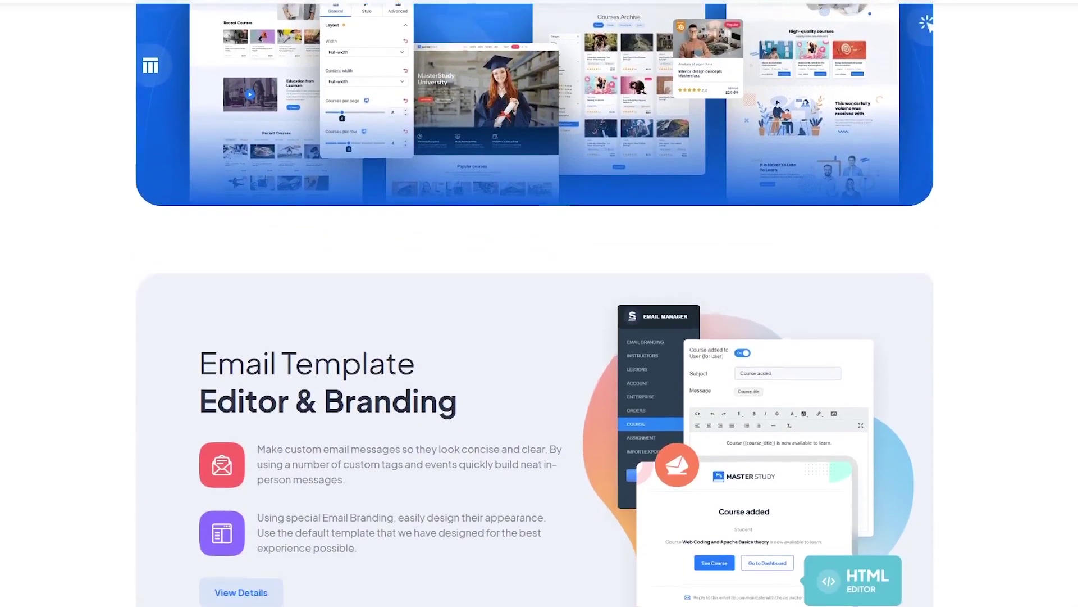
scroll(540, 303, down, 4)
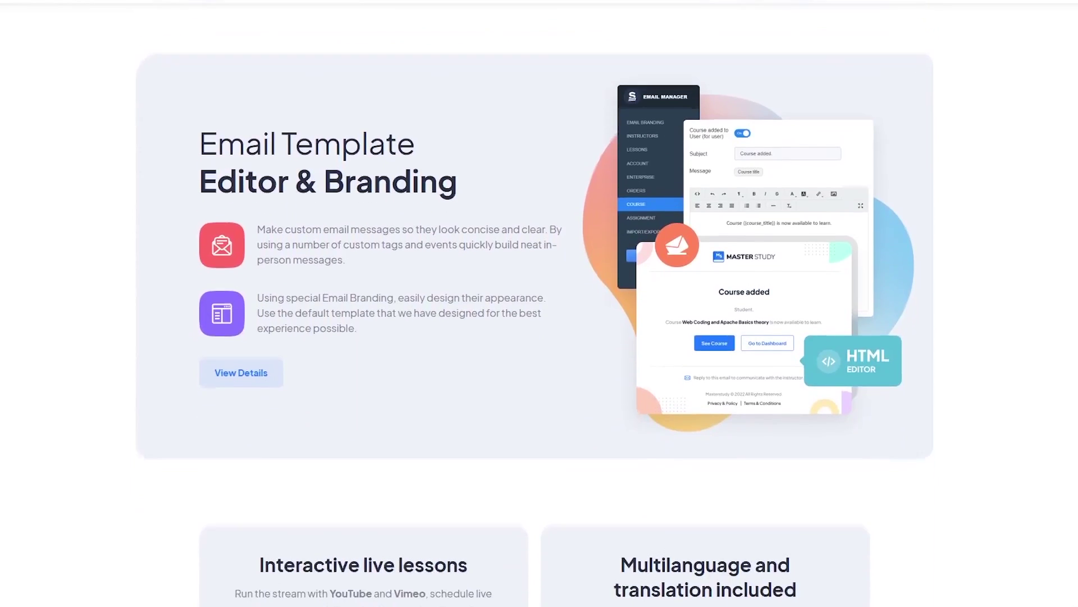
scroll(539, 304, down, 4)
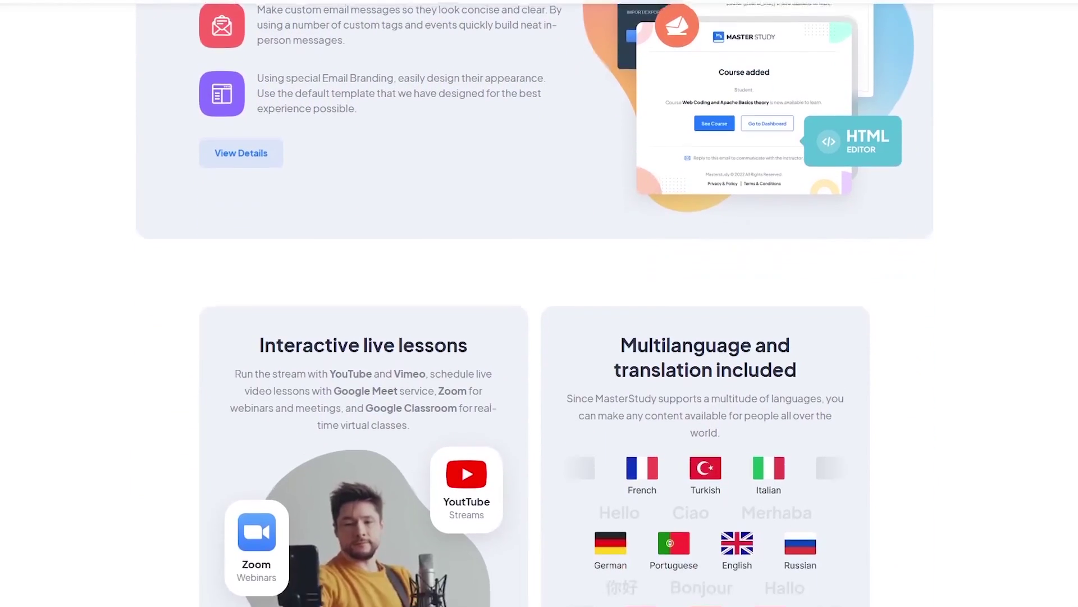
scroll(540, 303, down, 2)
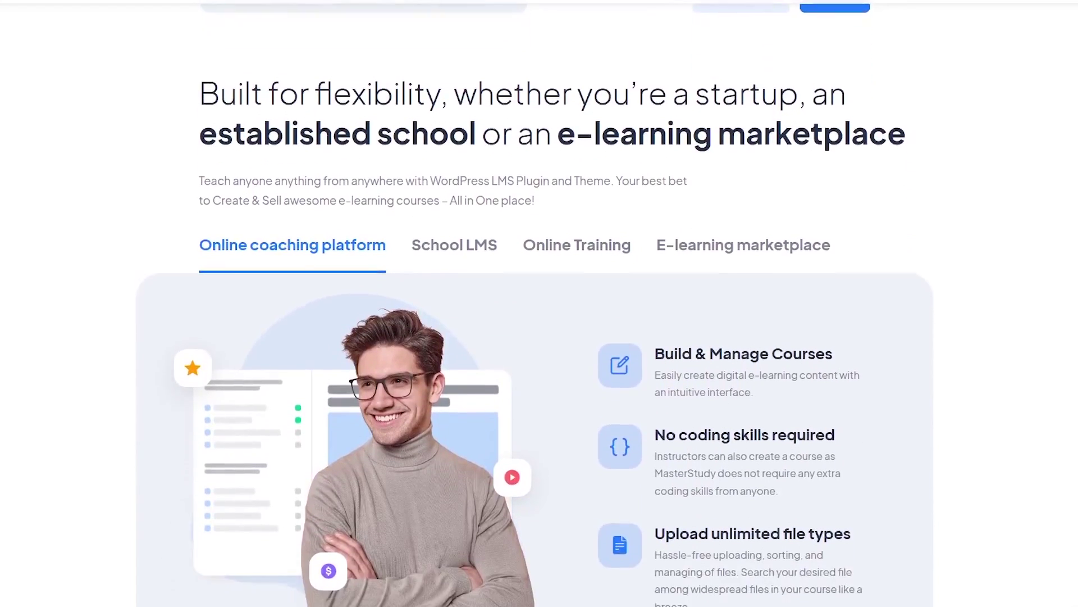
scroll(539, 303, down, 4)
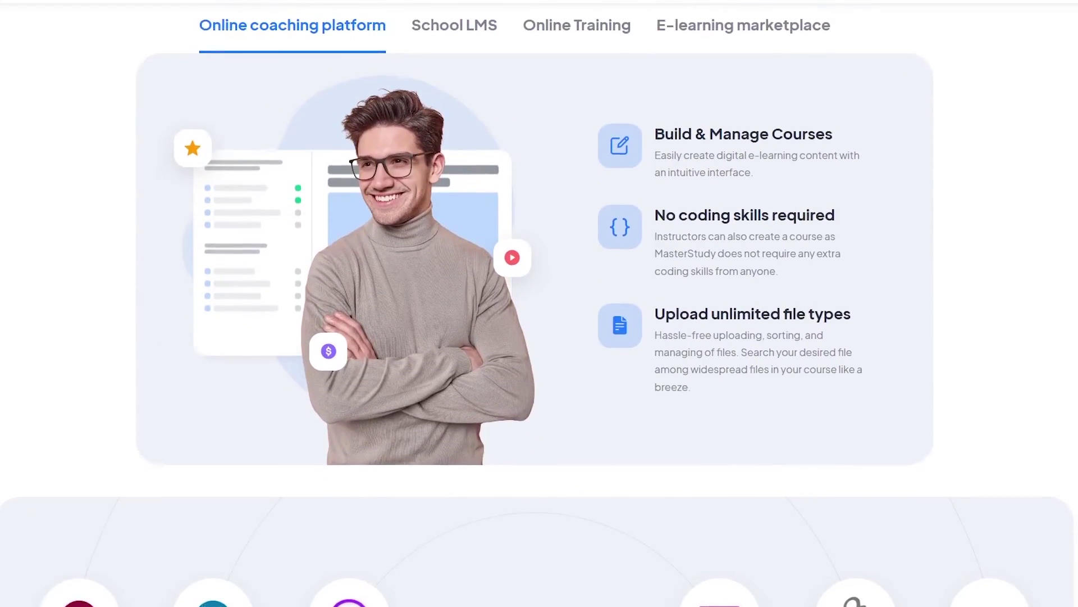